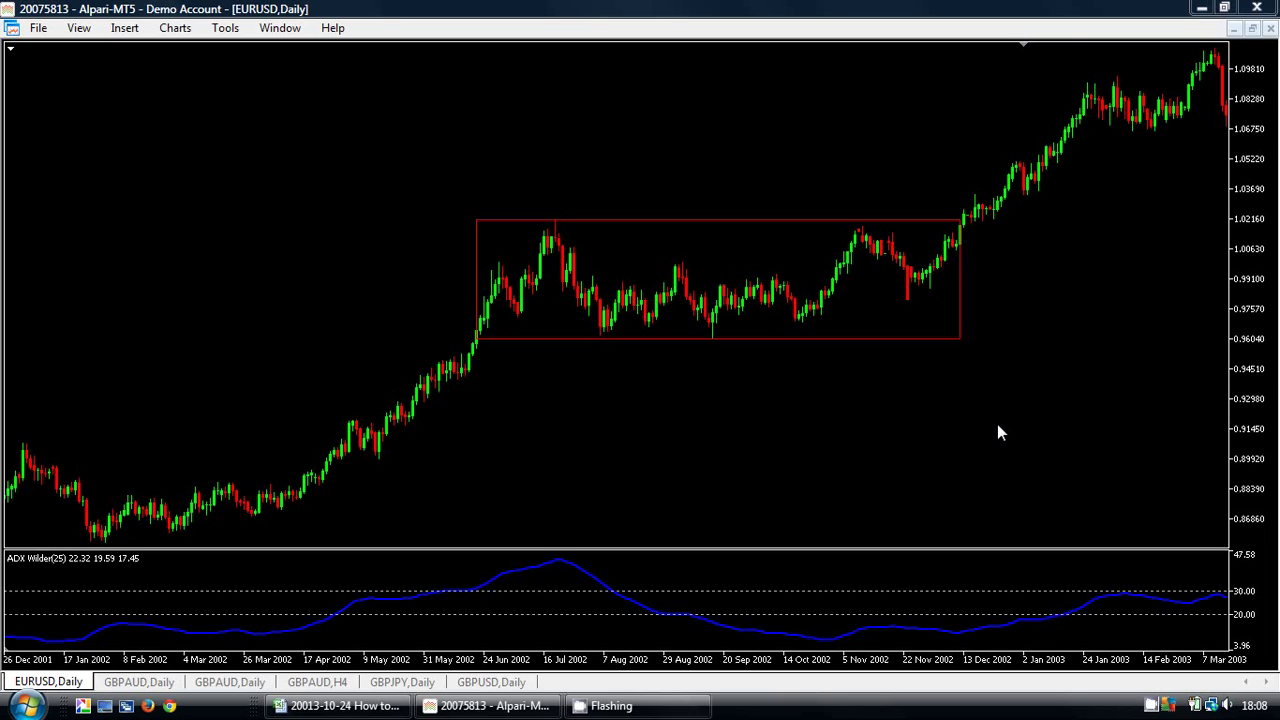
Switch to the Excel ADX workbook, enter the header ATR in N1 and the period 14 in N2.
{"action": "left_click", "coordinate": [310, 707]}
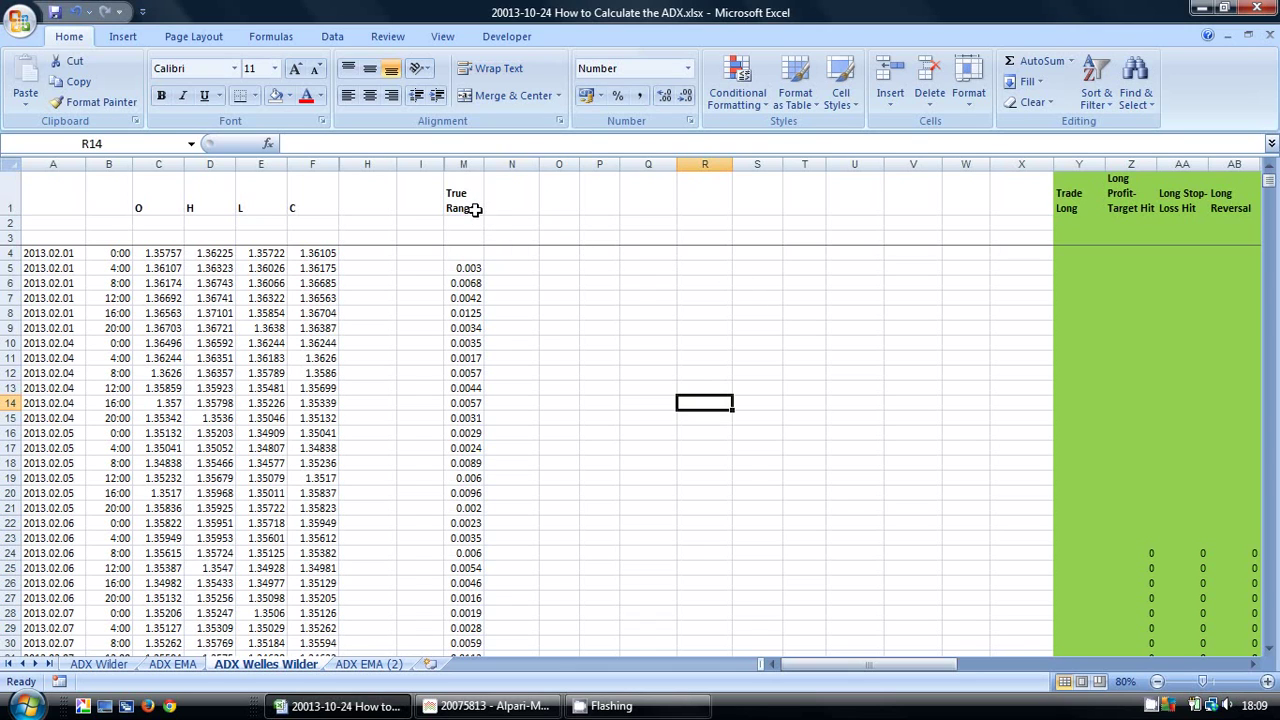
{"action": "left_click", "coordinate": [559, 316]}
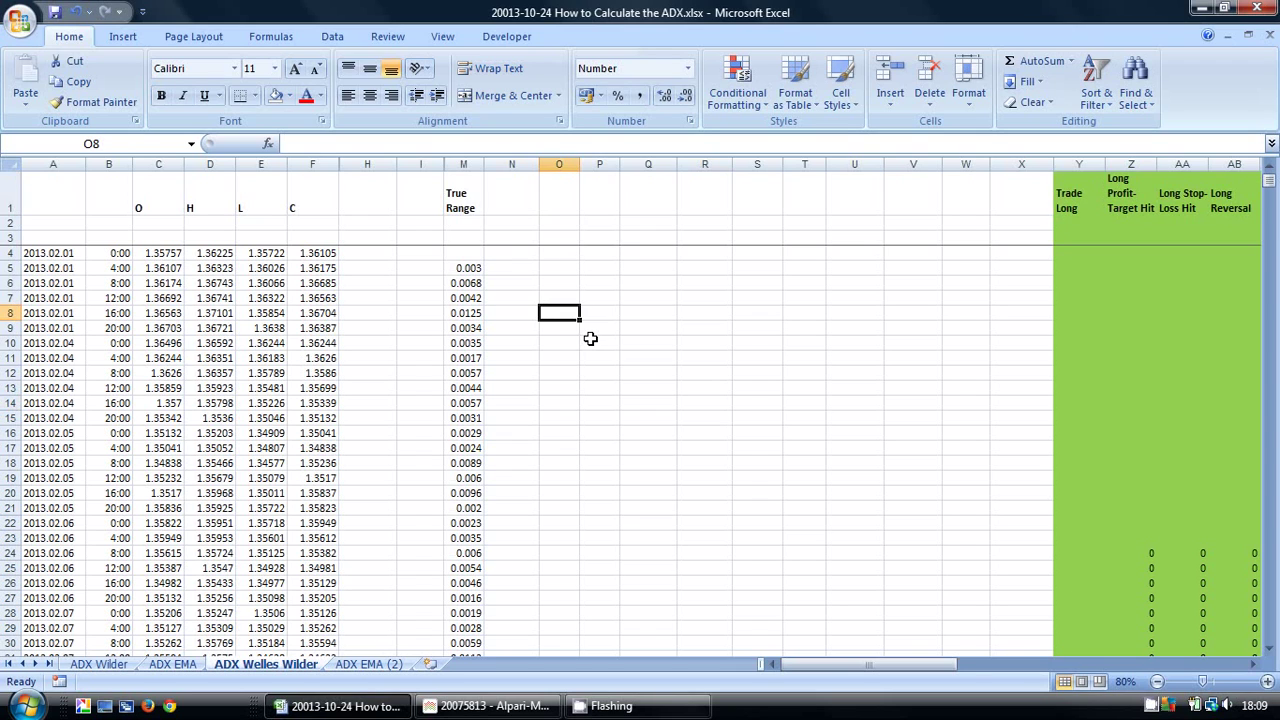
{"action": "left_click", "coordinate": [536, 207]}
{"action": "type", "text": "ATR"}
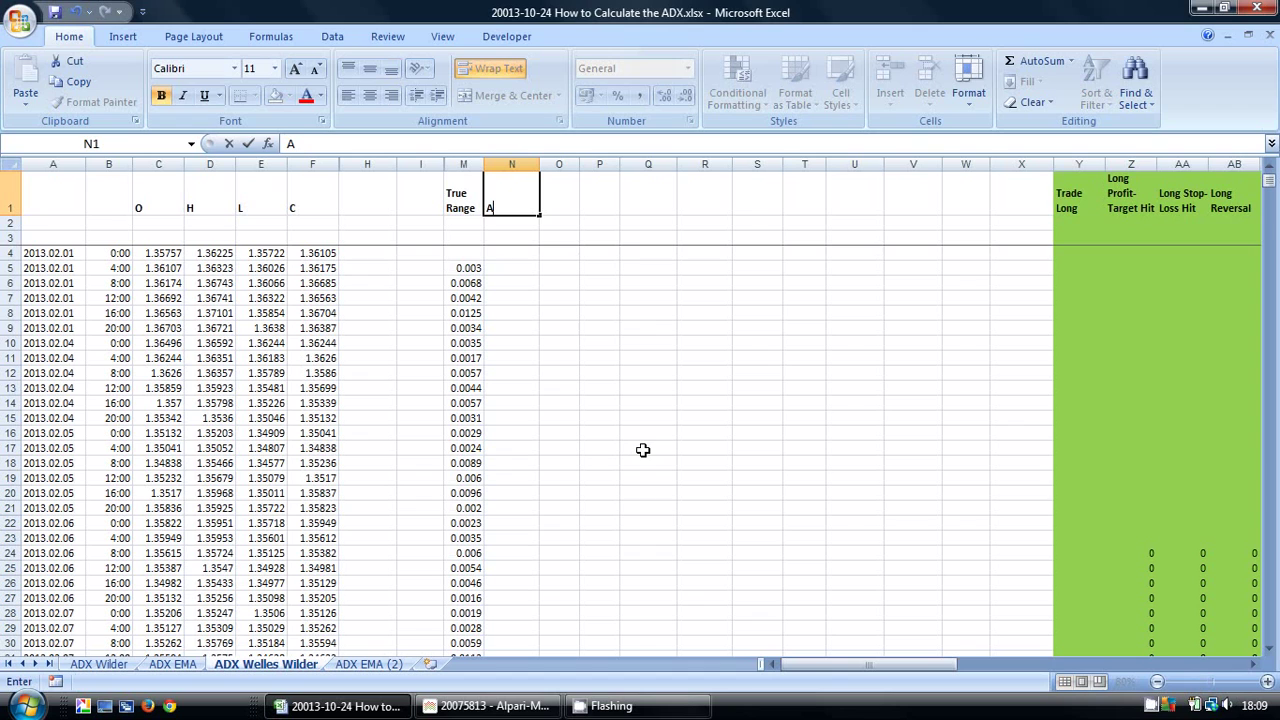
{"action": "left_click", "coordinate": [549, 397]}
{"action": "left_click", "coordinate": [503, 225]}
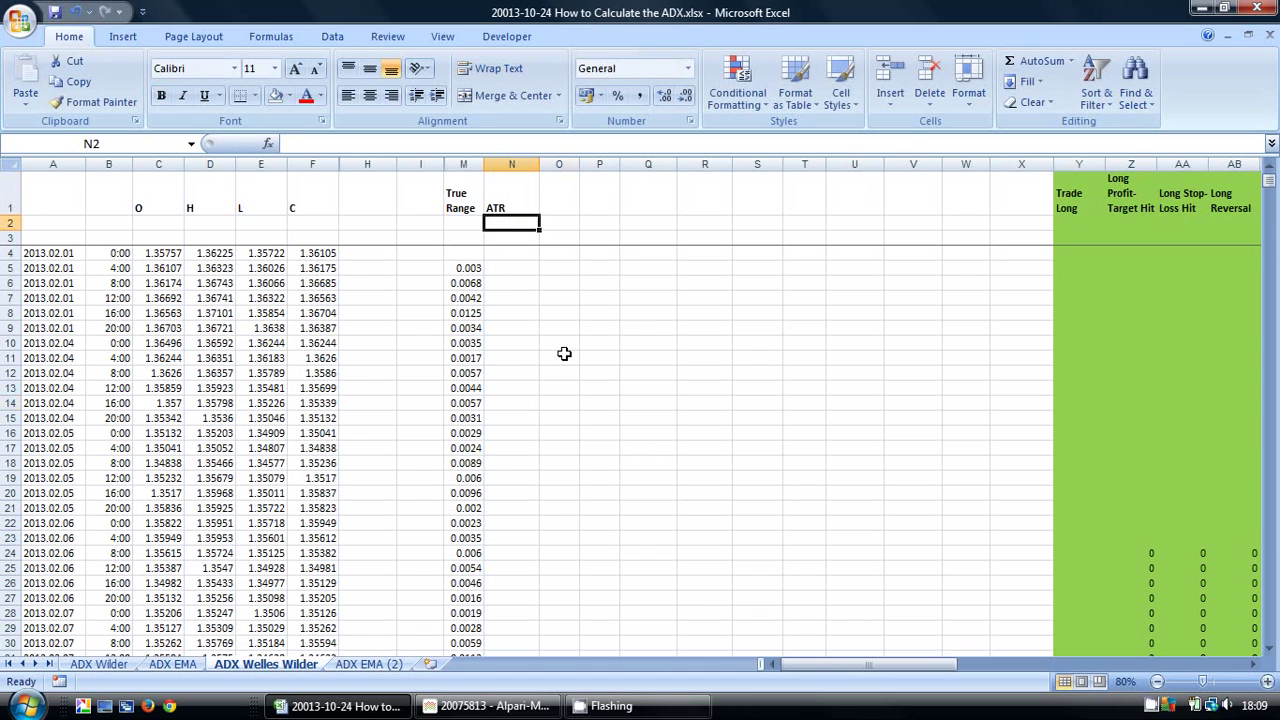
{"action": "type", "text": "14"}
{"action": "left_click", "coordinate": [569, 397]}
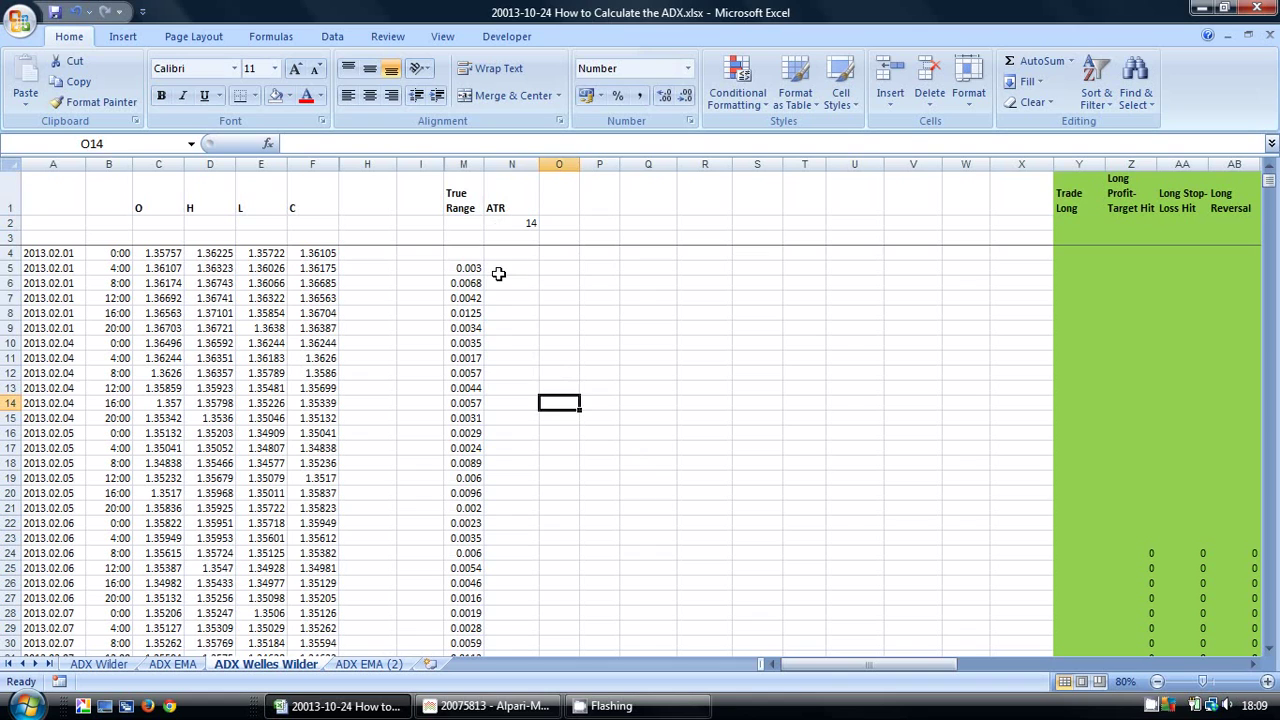
Enter the first ATR value in N18 as the average of the true ranges, =AVERAGE(M5:M18).
{"action": "left_click_drag", "start_coordinate": [500, 272], "coordinate": [517, 457]}
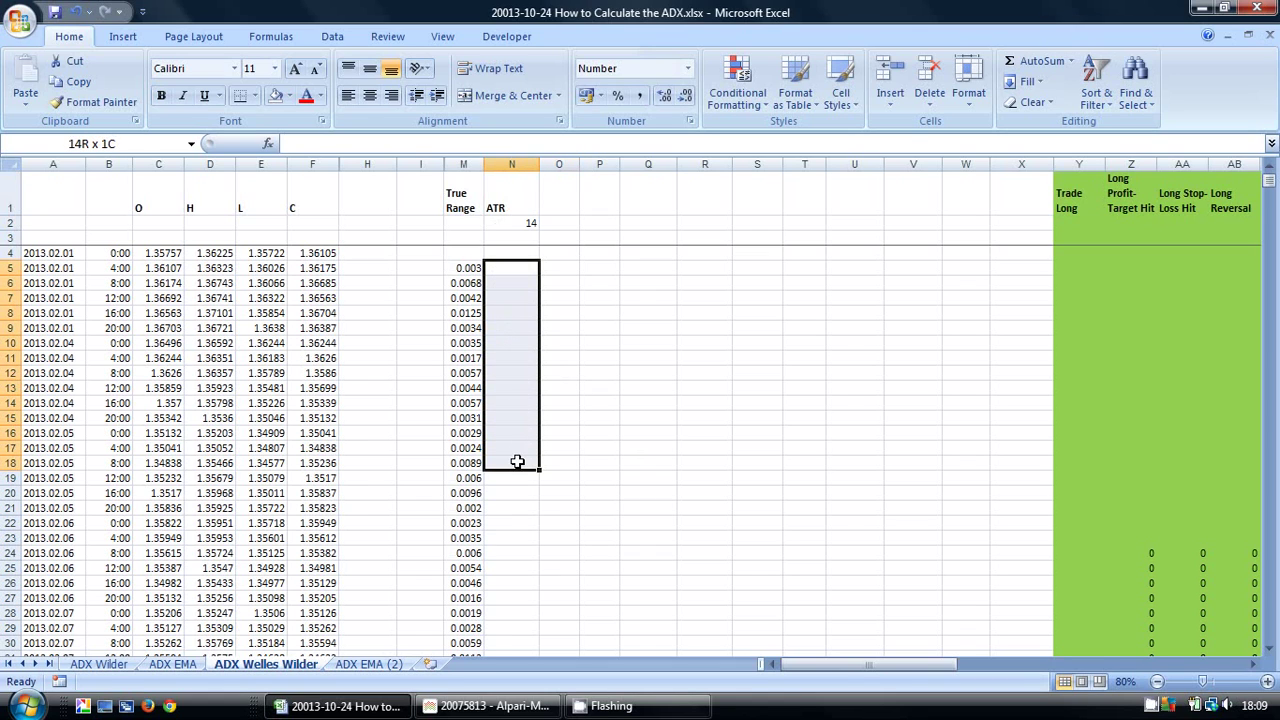
{"action": "left_click", "coordinate": [517, 460]}
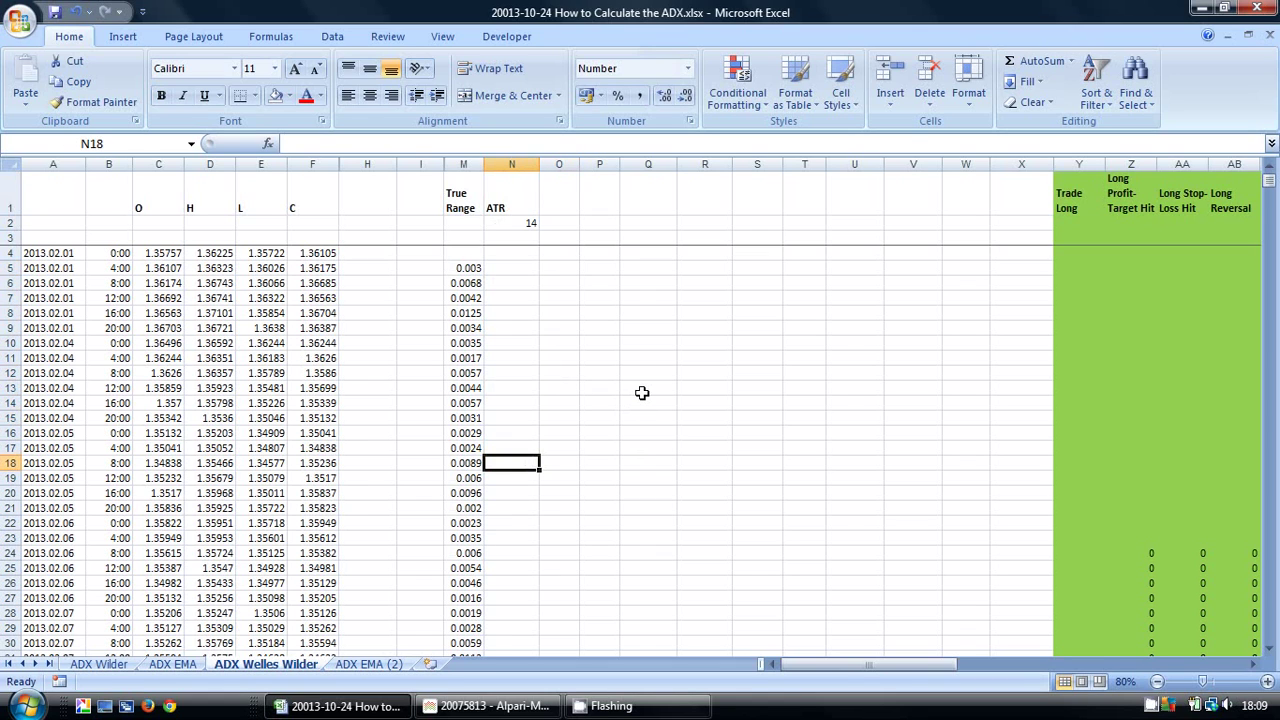
{"action": "type", "text": "=average"}
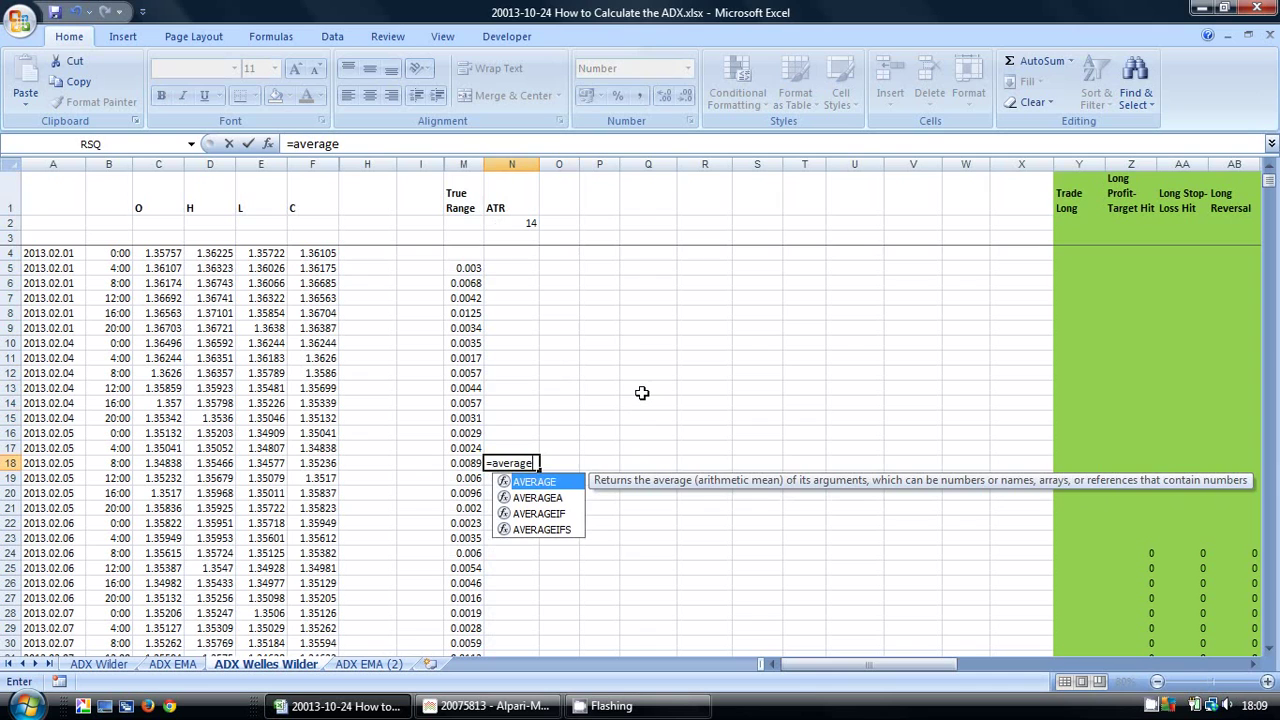
{"action": "type", "text": "("}
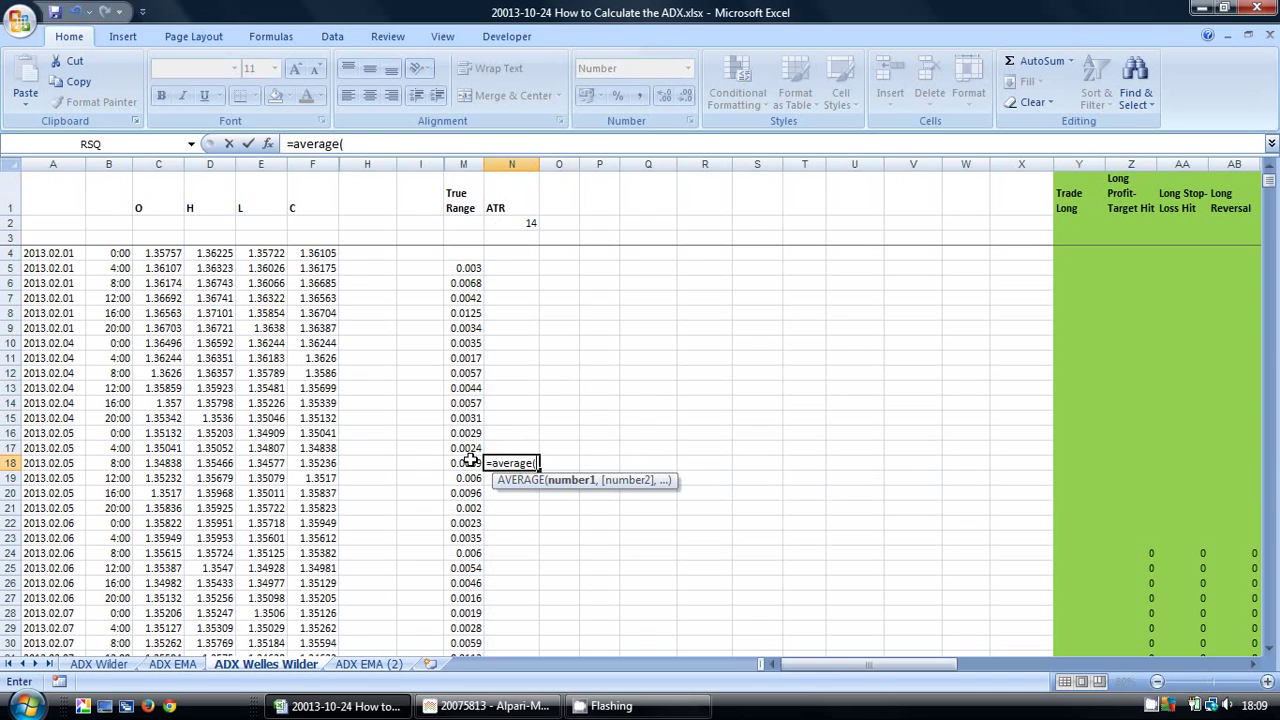
{"action": "left_click_drag", "start_coordinate": [470, 462], "coordinate": [463, 268]}
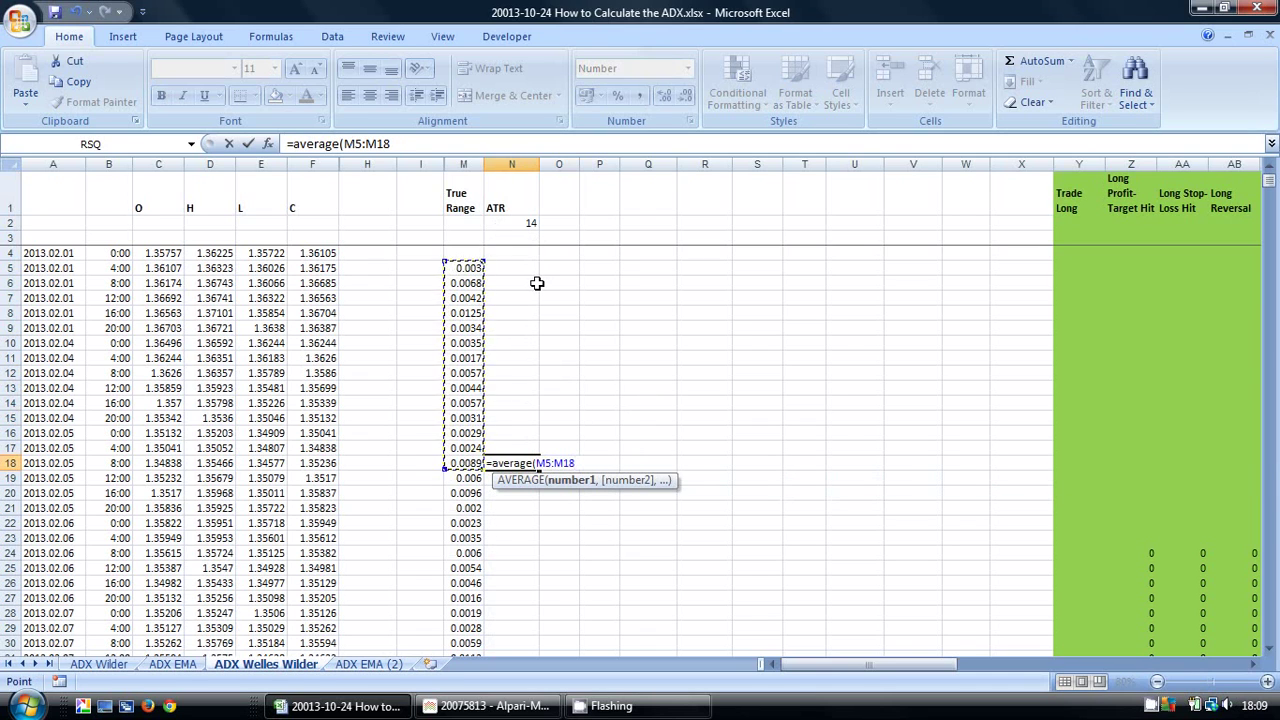
{"action": "type", "text": ")"}
{"action": "key", "text": "Return"}
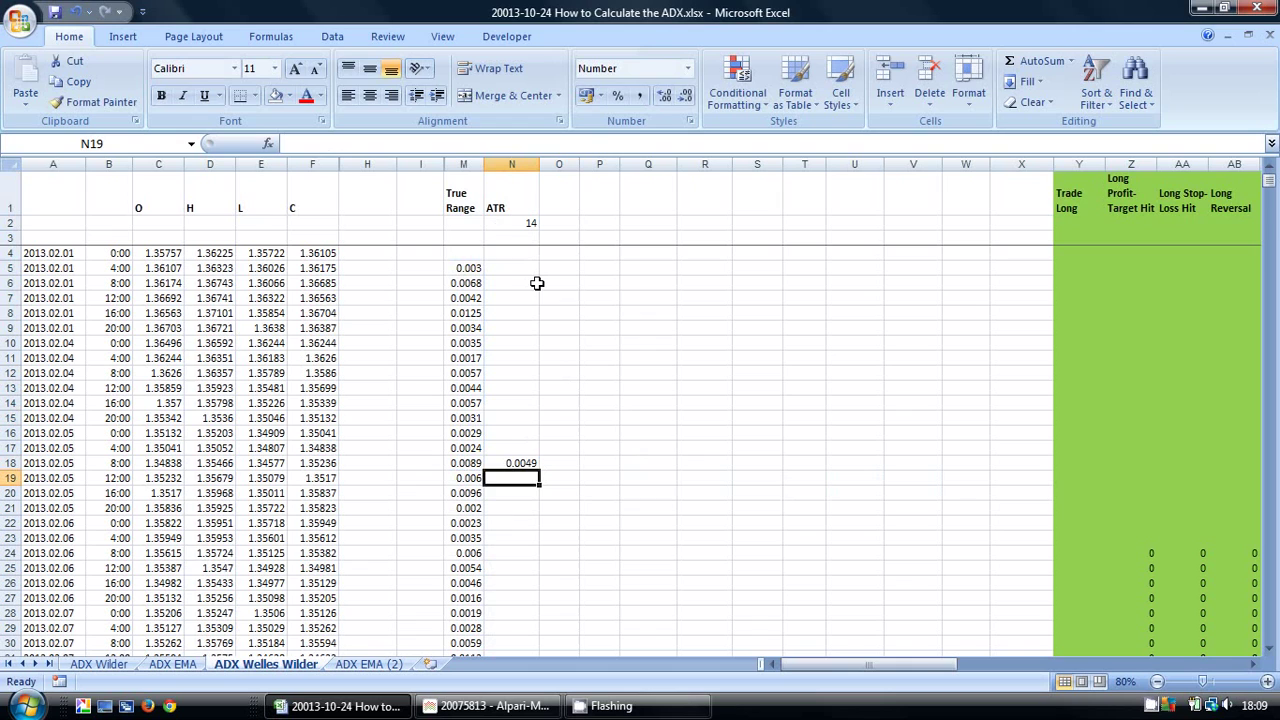
{"action": "left_click", "coordinate": [518, 460]}
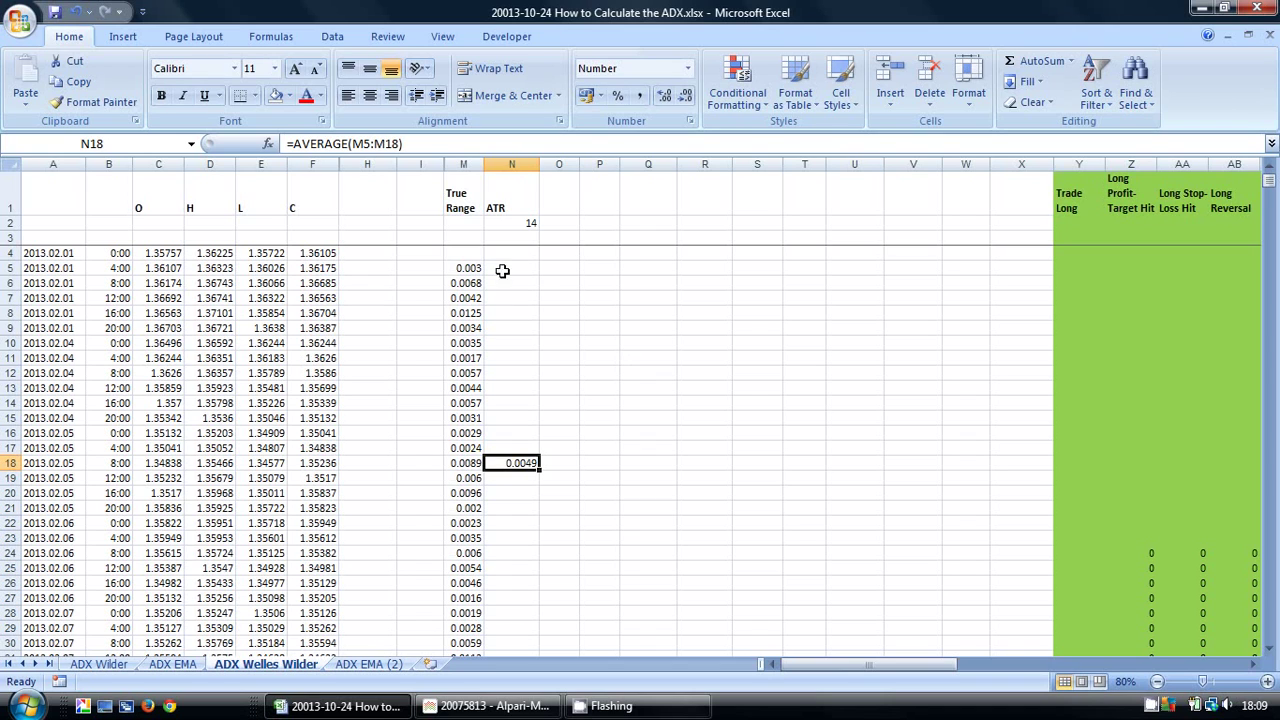
Begin the smoothed ATR formula in N19 with =N18*($N$2-1), using an absolute reference to the period.
{"action": "left_click", "coordinate": [508, 478]}
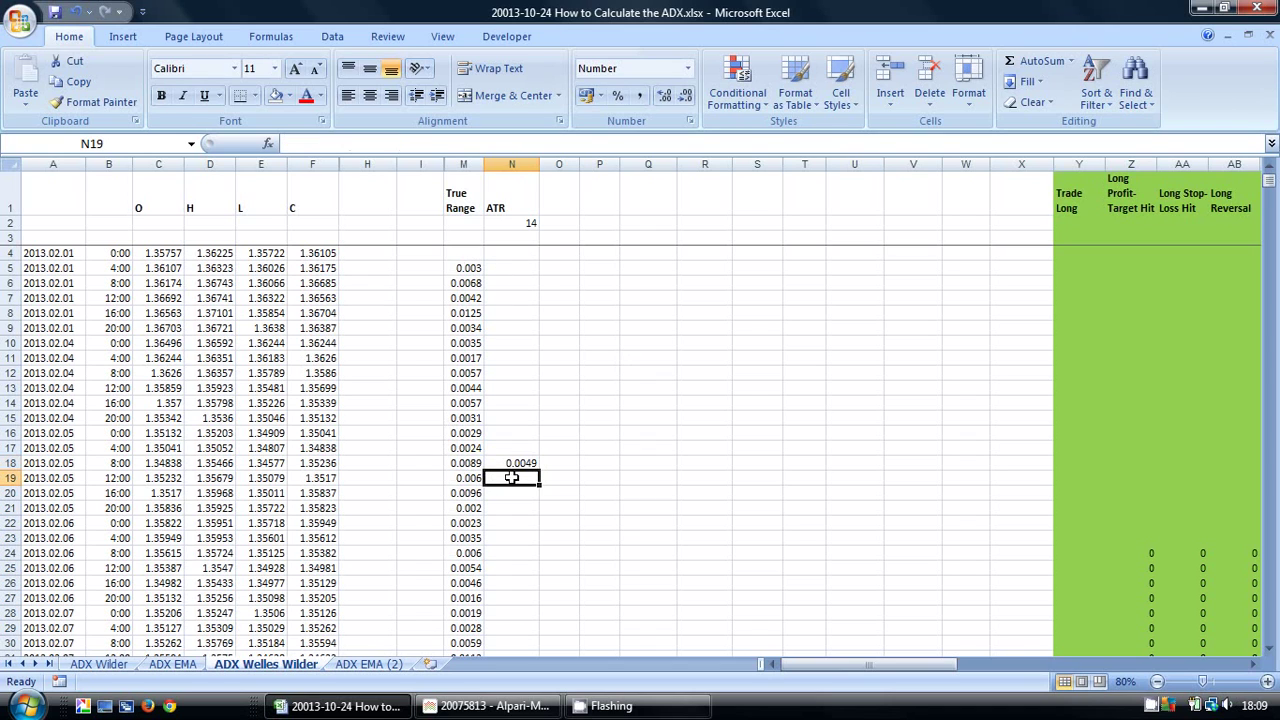
{"action": "type", "text": "="}
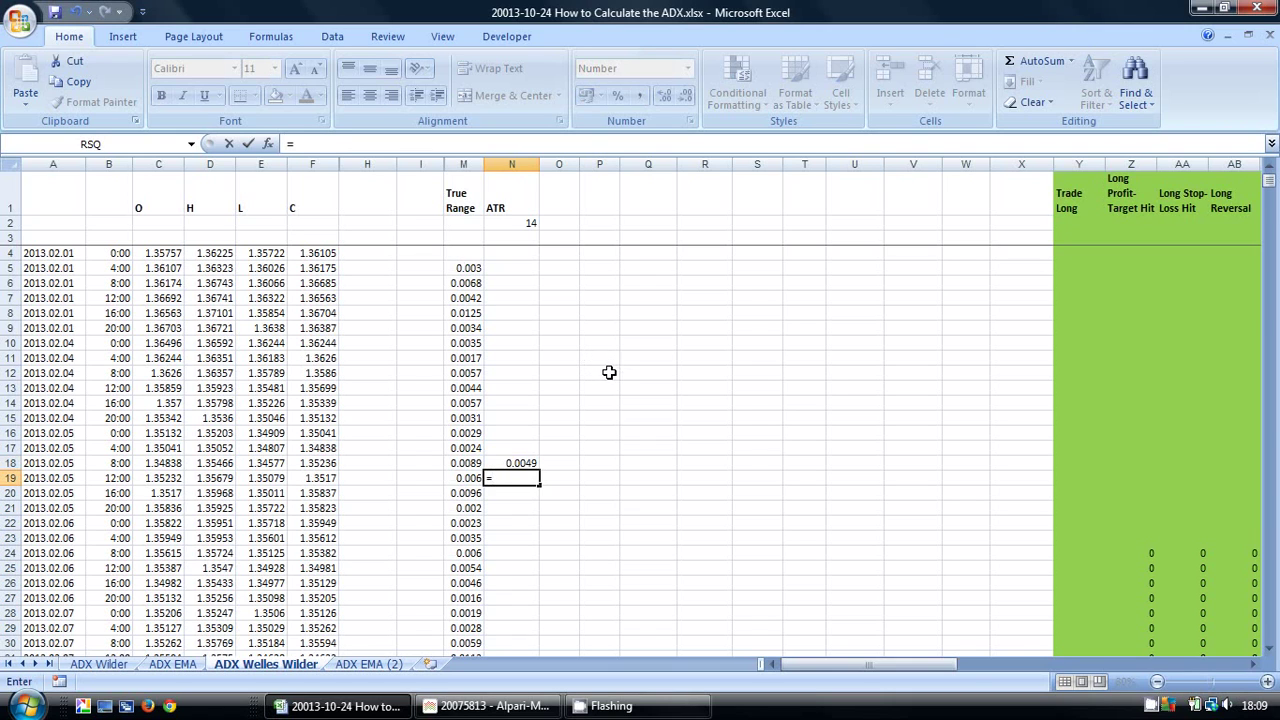
{"action": "left_click", "coordinate": [522, 463]}
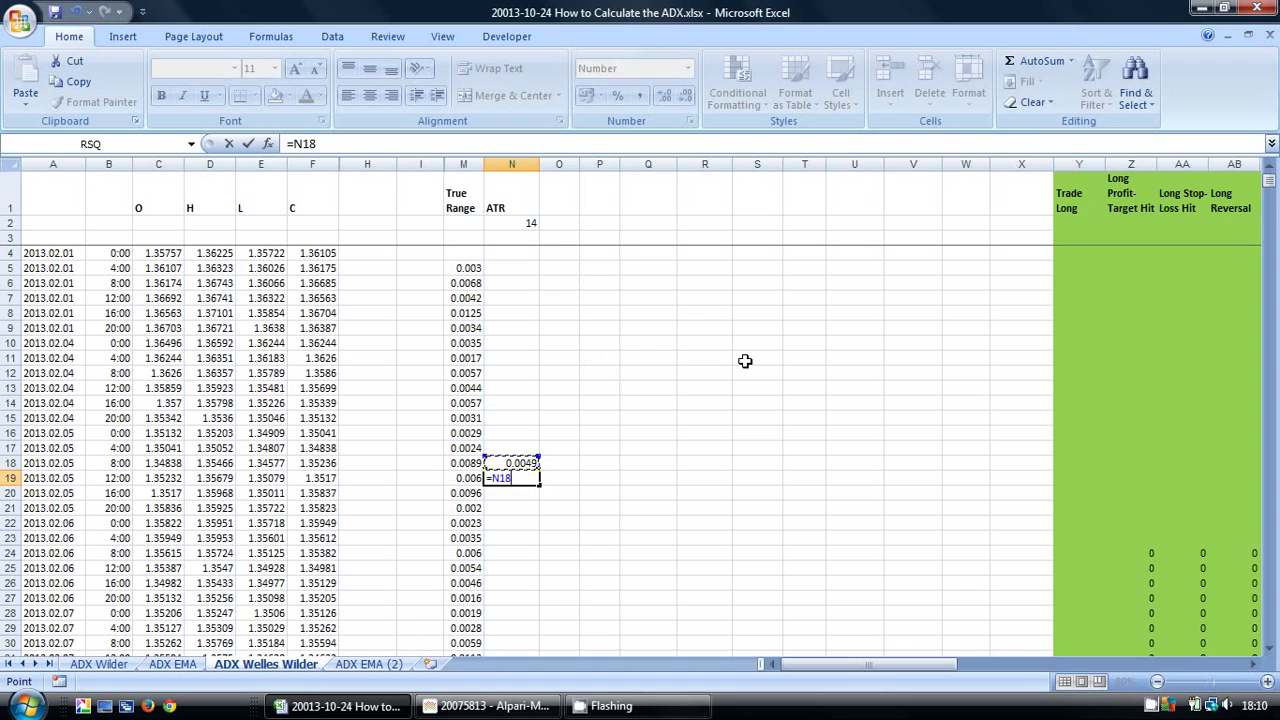
{"action": "type", "text": "*("}
{"action": "left_click", "coordinate": [526, 224]}
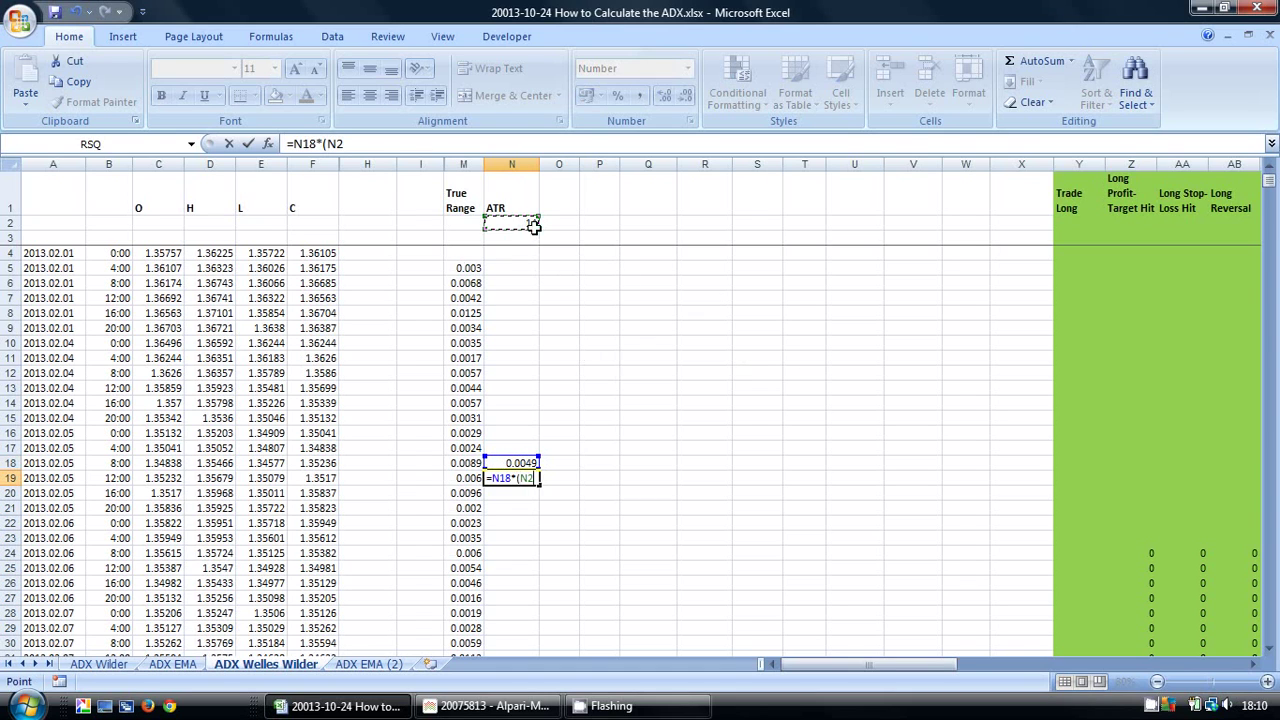
{"action": "type", "text": "-1"}
{"action": "left_click", "coordinate": [337, 144]}
{"action": "key", "text": "F4"}
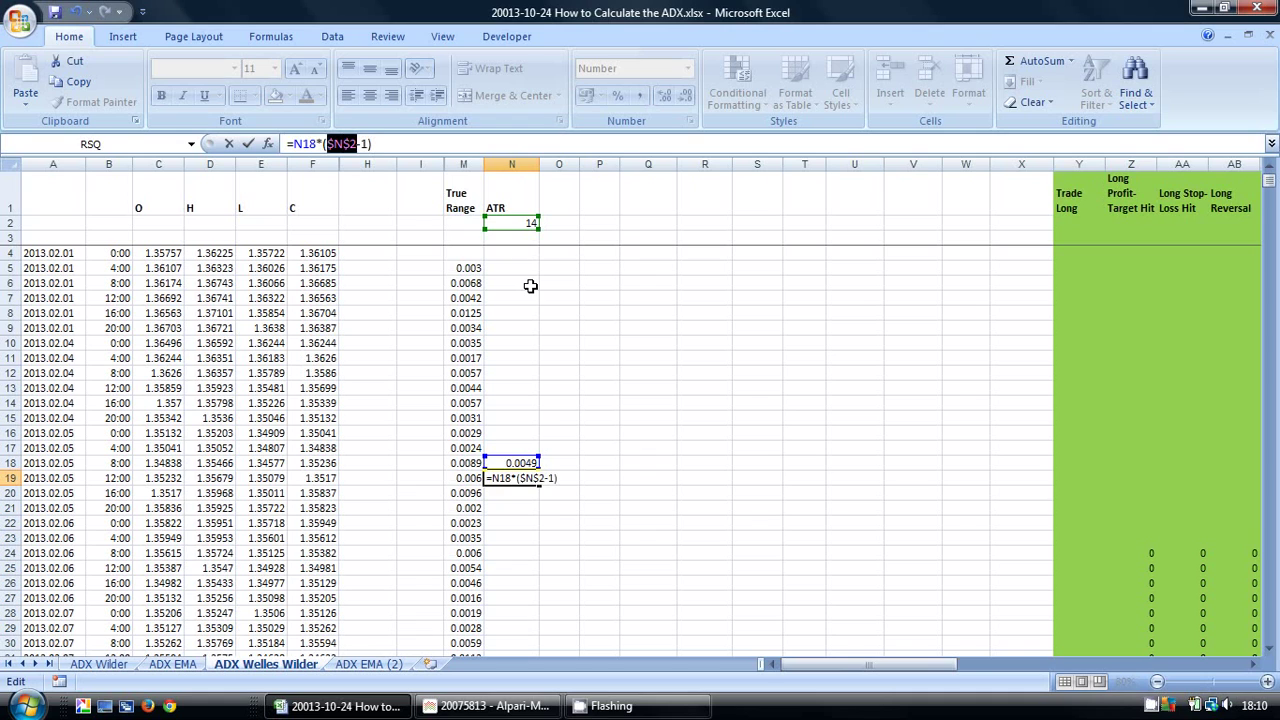
{"action": "left_click", "coordinate": [409, 147]}
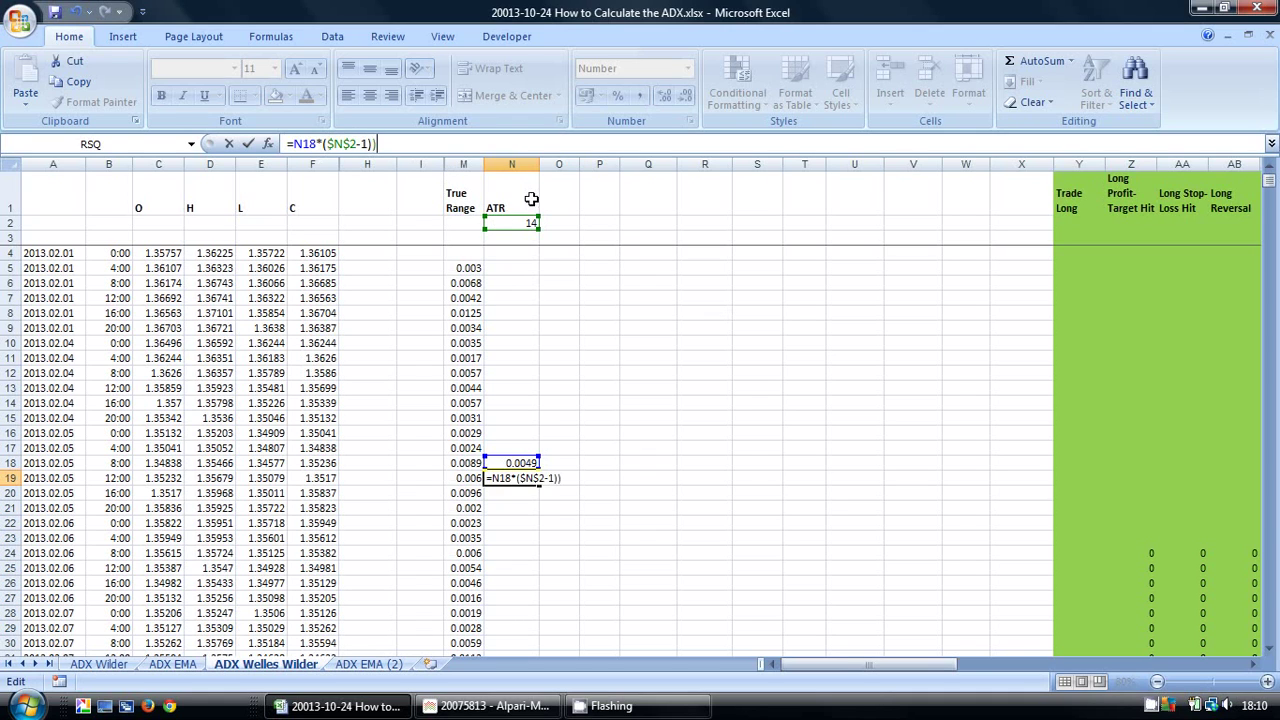
Enclose the product in the N19 formula in parentheses and add the current true range M19.
{"action": "left_click", "coordinate": [292, 144]}
{"action": "type", "text": "("}
{"action": "key", "text": "End"}
{"action": "type", "text": ")"}
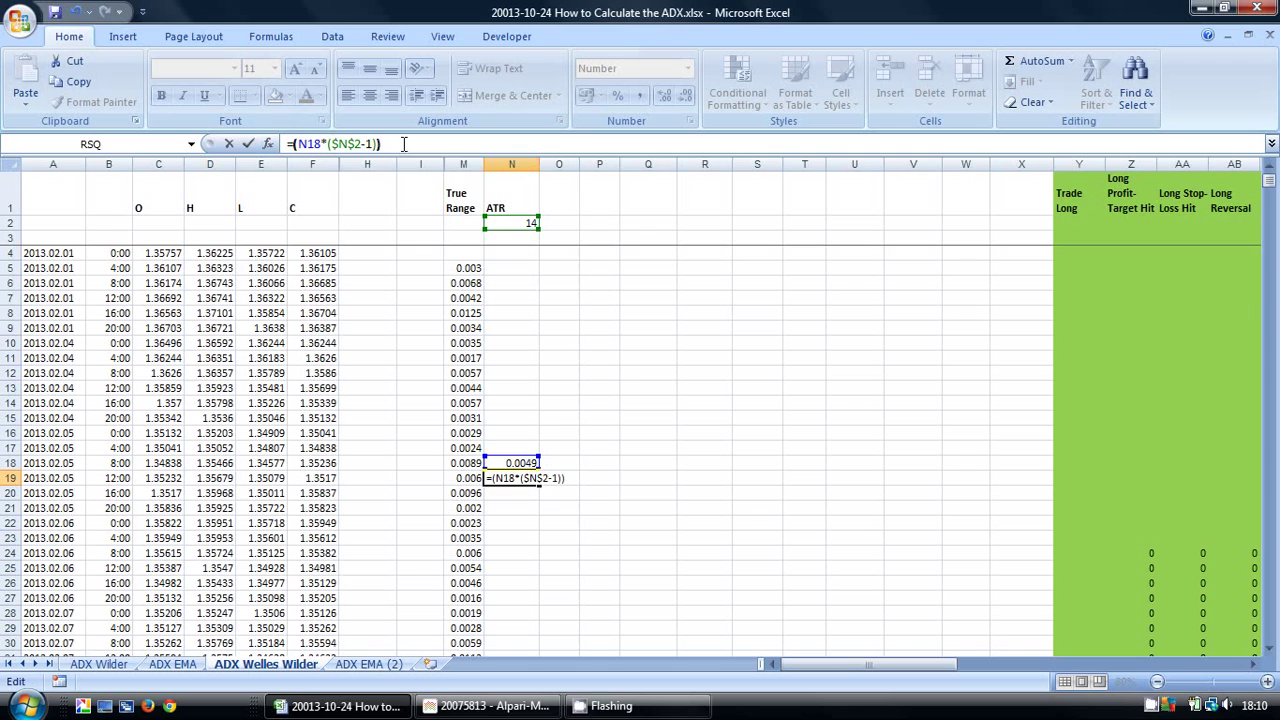
{"action": "type", "text": "+"}
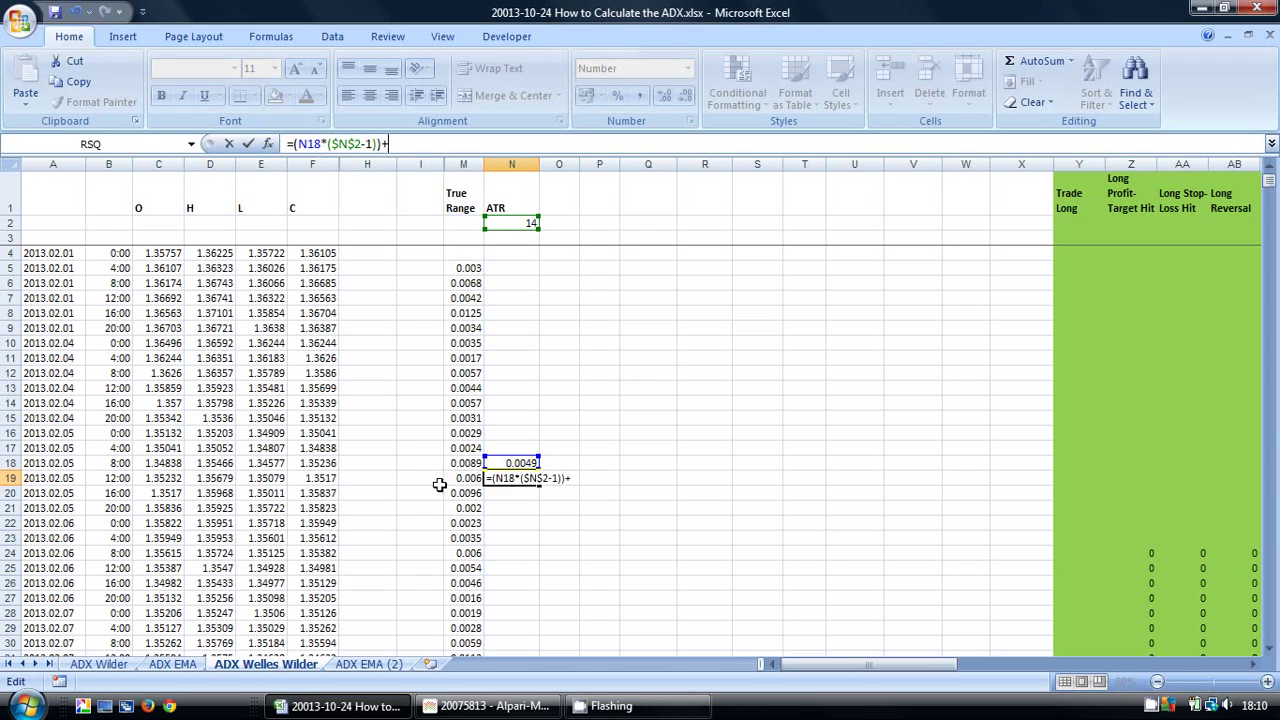
{"action": "left_click", "coordinate": [464, 476]}
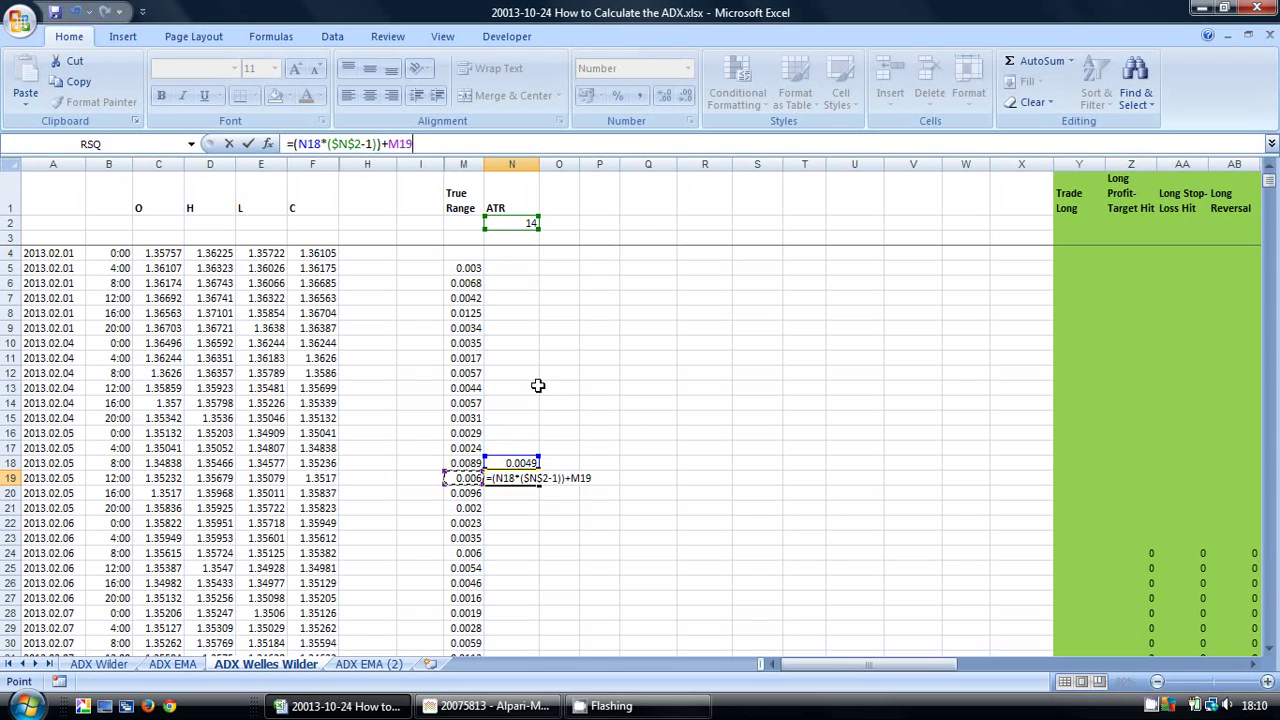
Enclose the N19 sum in parentheses and divide it by $N$2, completing =((N18*($N$2-1))+M19)/$N$2.
{"action": "type", "text": ")"}
{"action": "left_click", "coordinate": [293, 145]}
{"action": "type", "text": "("}
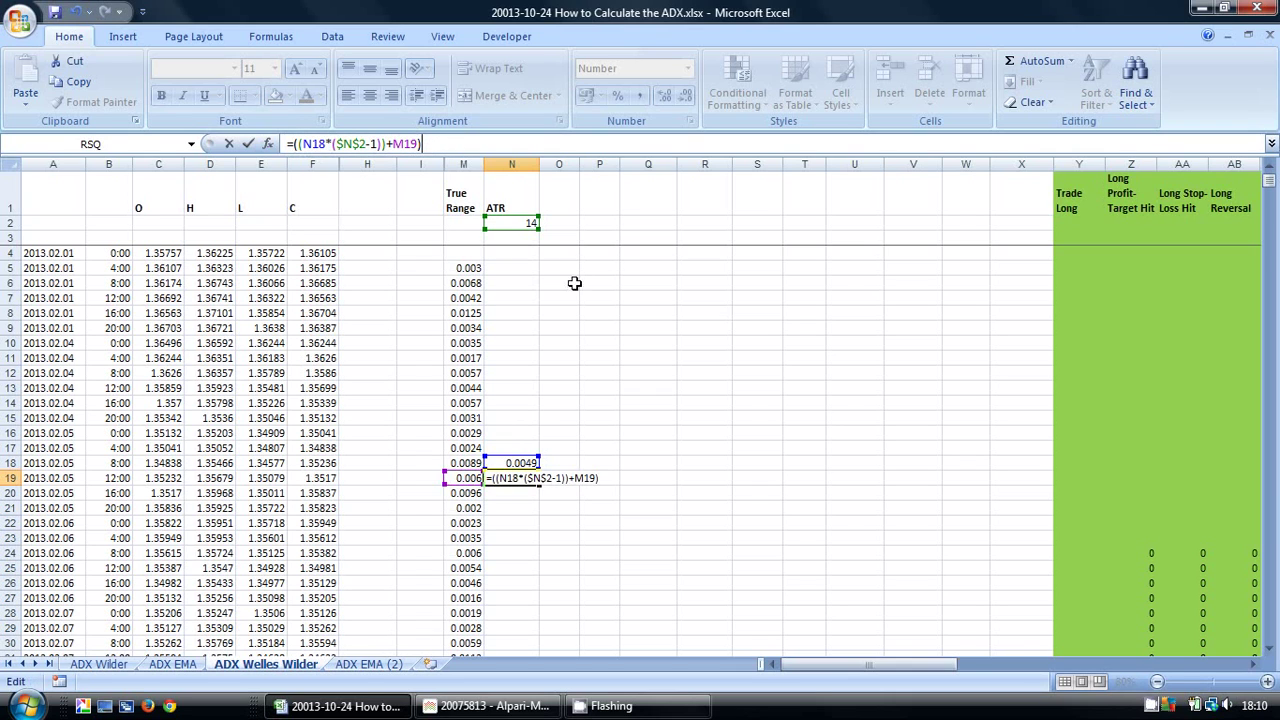
{"action": "type", "text": "/"}
{"action": "left_click", "coordinate": [522, 224]}
{"action": "key", "text": "F4"}
{"action": "key", "text": "Return"}
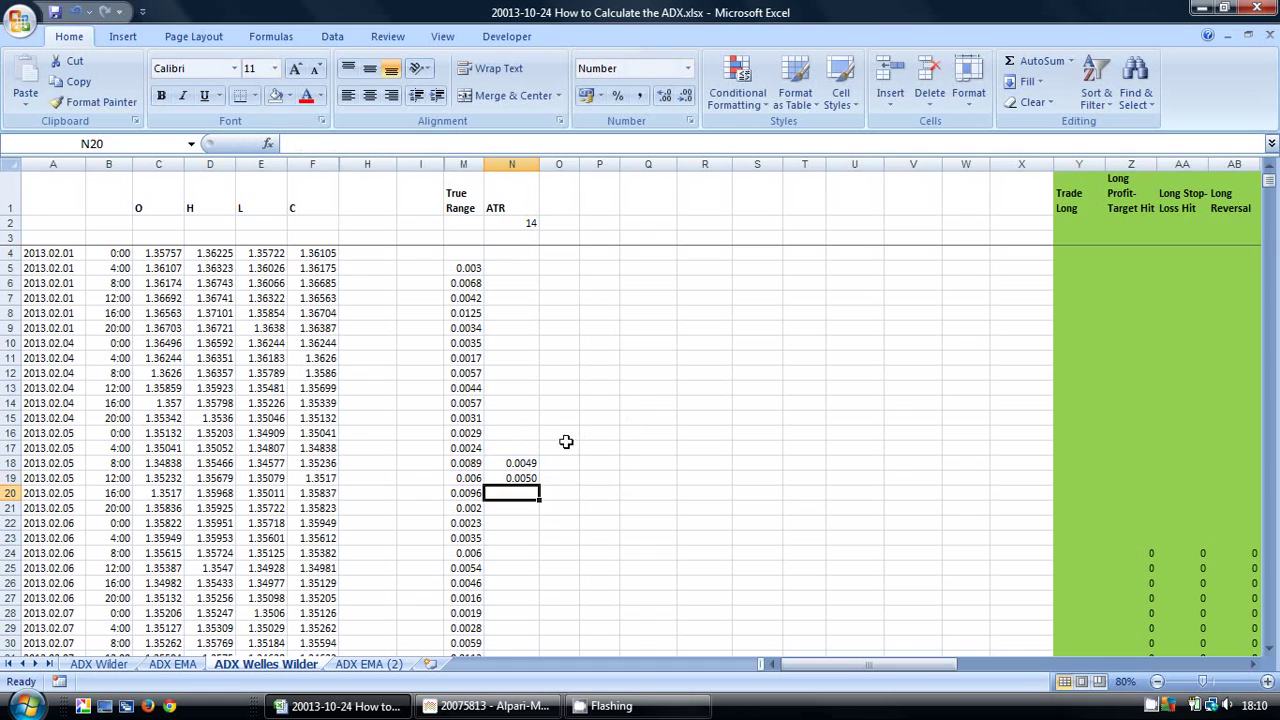
Fill the N19 ATR formula down the rest of column N.
{"action": "left_click", "coordinate": [489, 480]}
{"action": "left_click_drag", "start_coordinate": [540, 484], "coordinate": [541, 485]}
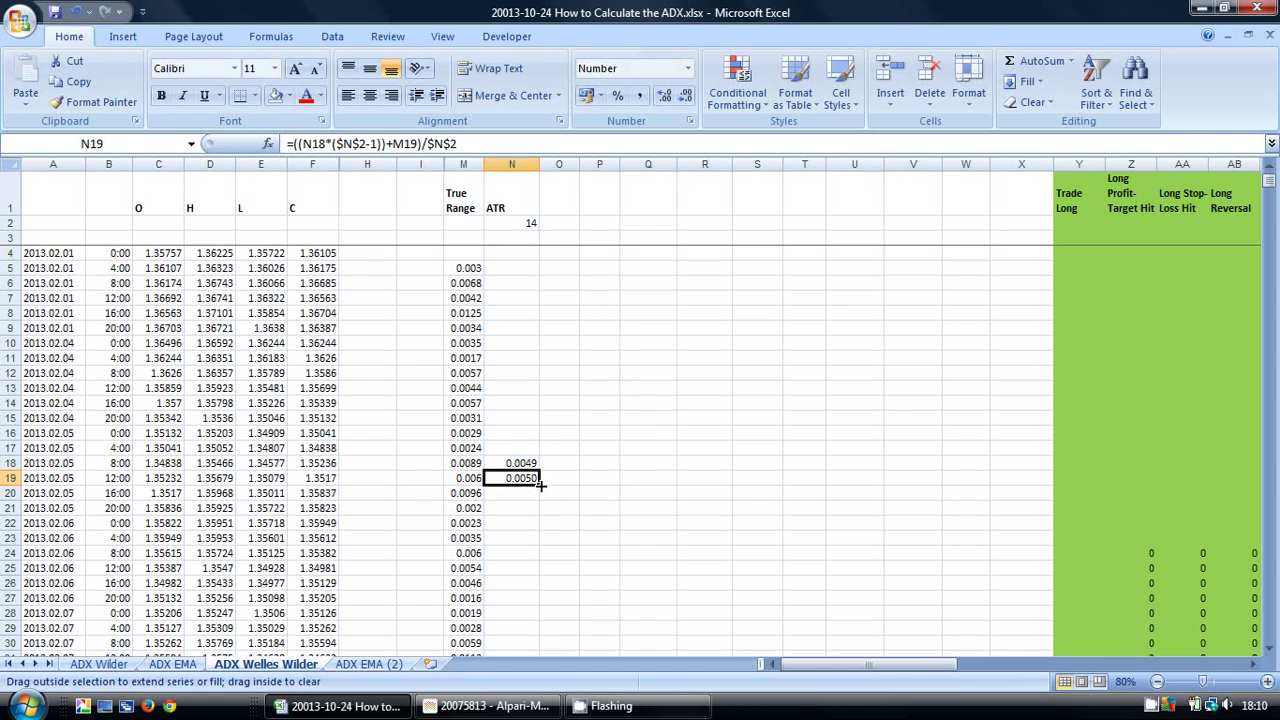
{"action": "double_click", "coordinate": [540, 484]}
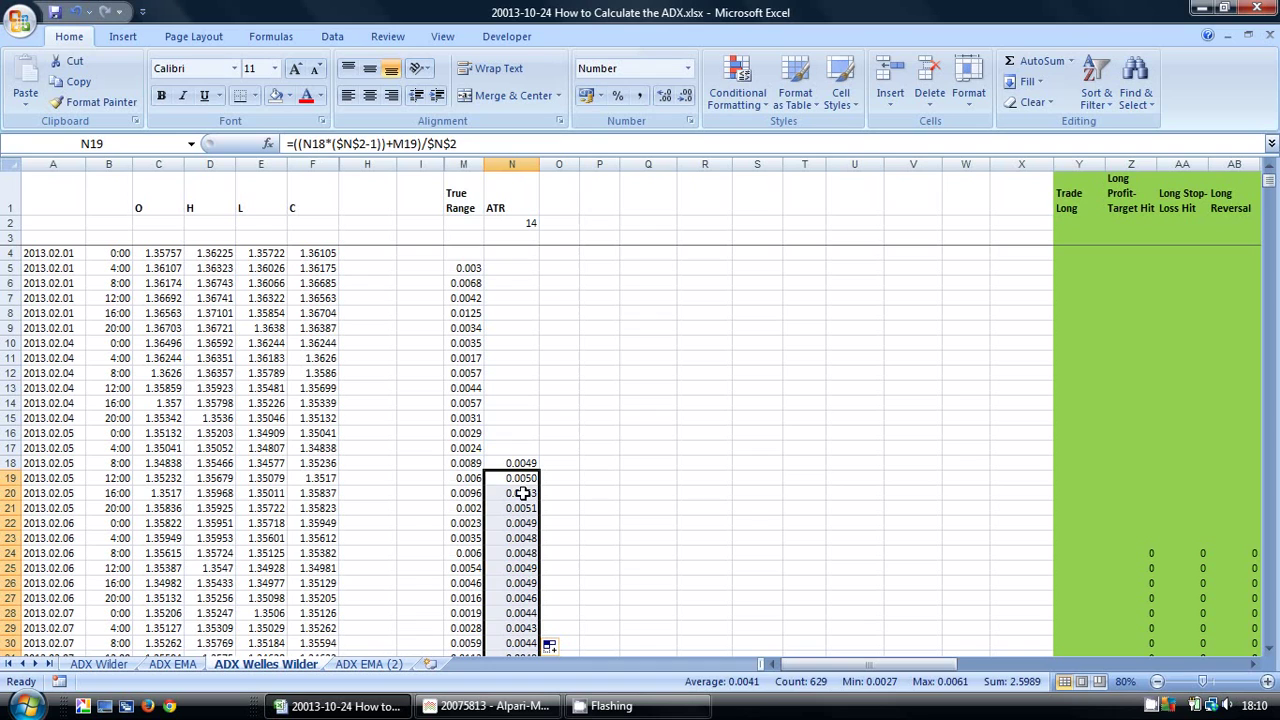
{"action": "left_click", "coordinate": [598, 460]}
{"action": "left_click", "coordinate": [555, 463]}
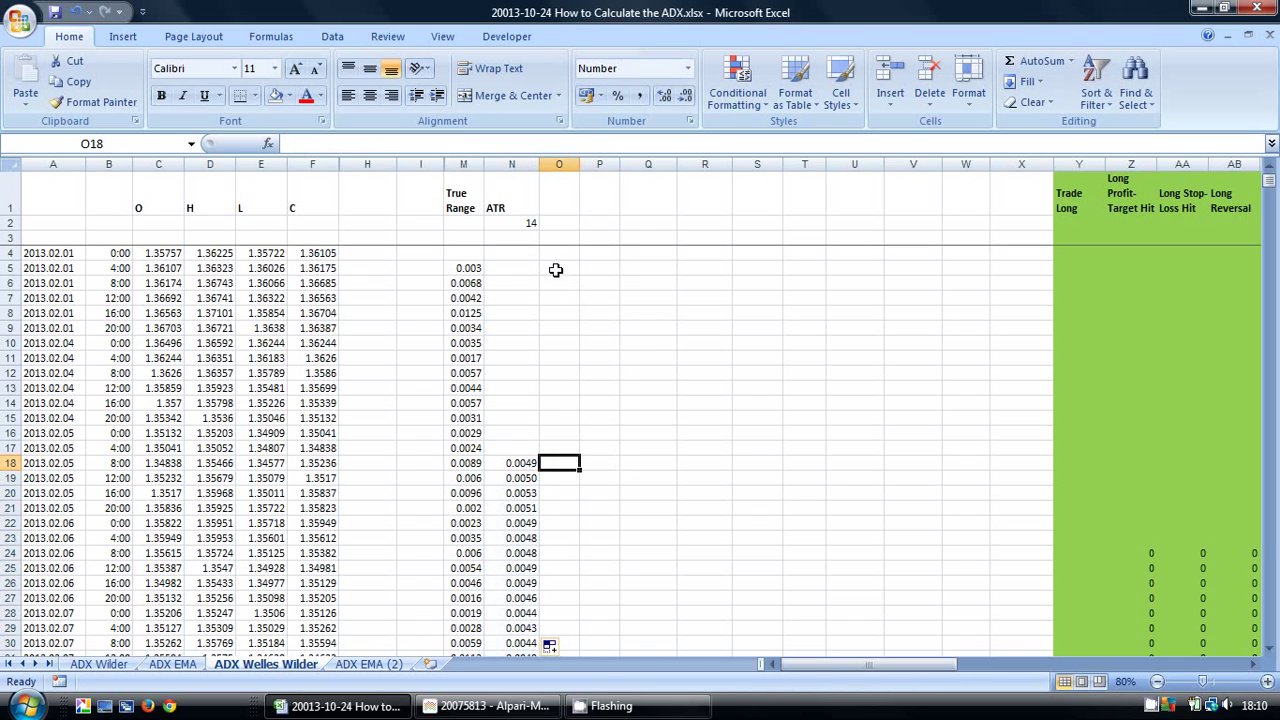
Enter the column headers H-pH in O1 and pL-L in P1.
{"action": "left_click", "coordinate": [557, 195]}
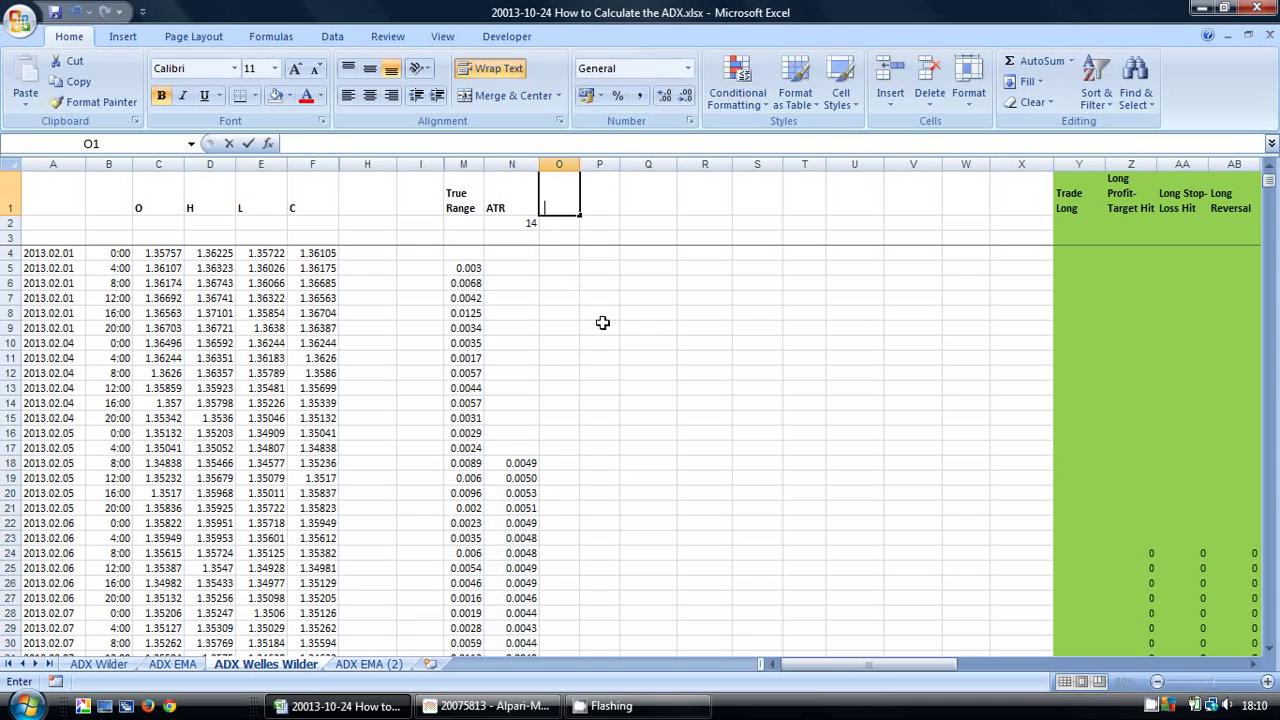
{"action": "type", "text": "+"}
{"action": "key", "text": "BackSpace"}
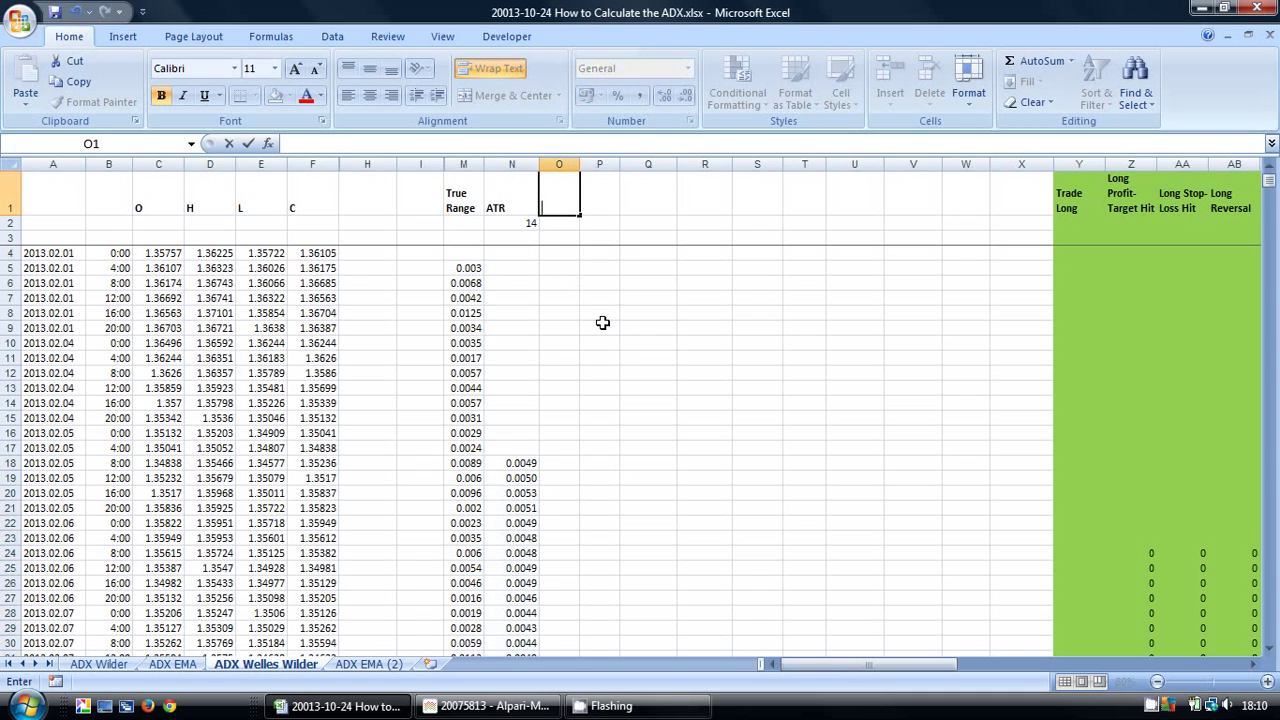
{"action": "type", "text": "H-pH"}
{"action": "key", "text": "Tab"}
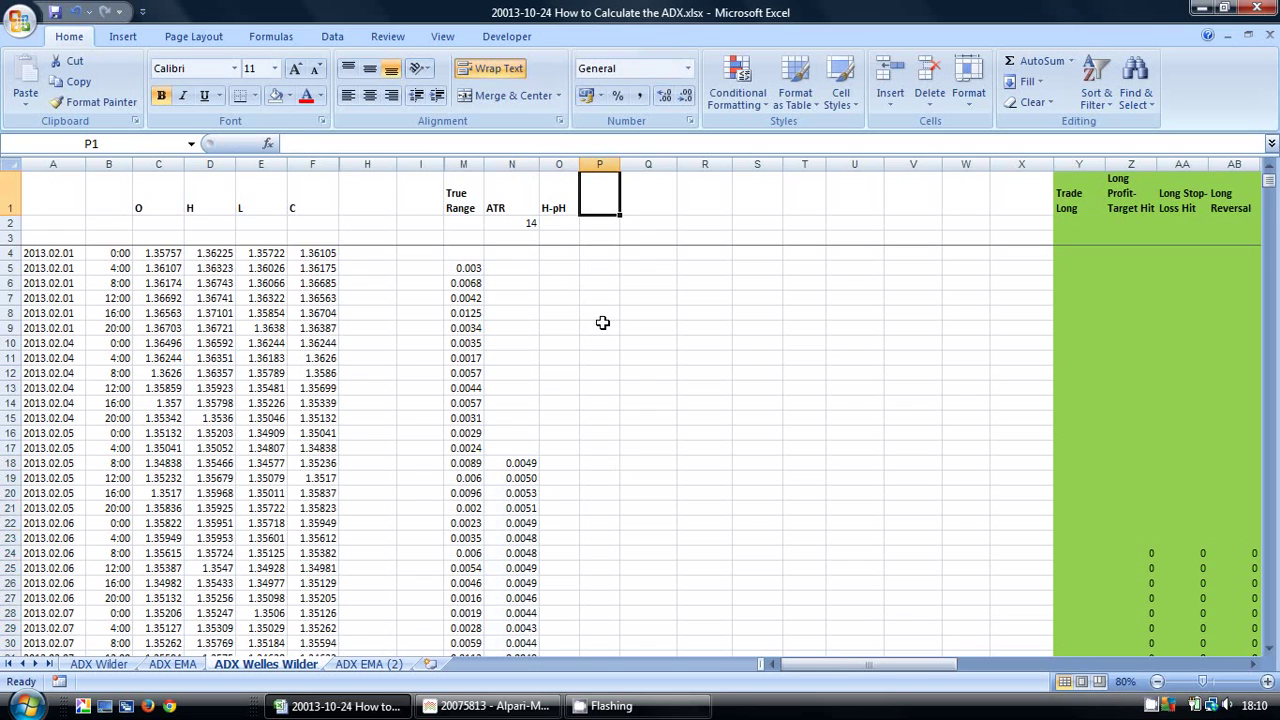
{"action": "type", "text": "pL-L"}
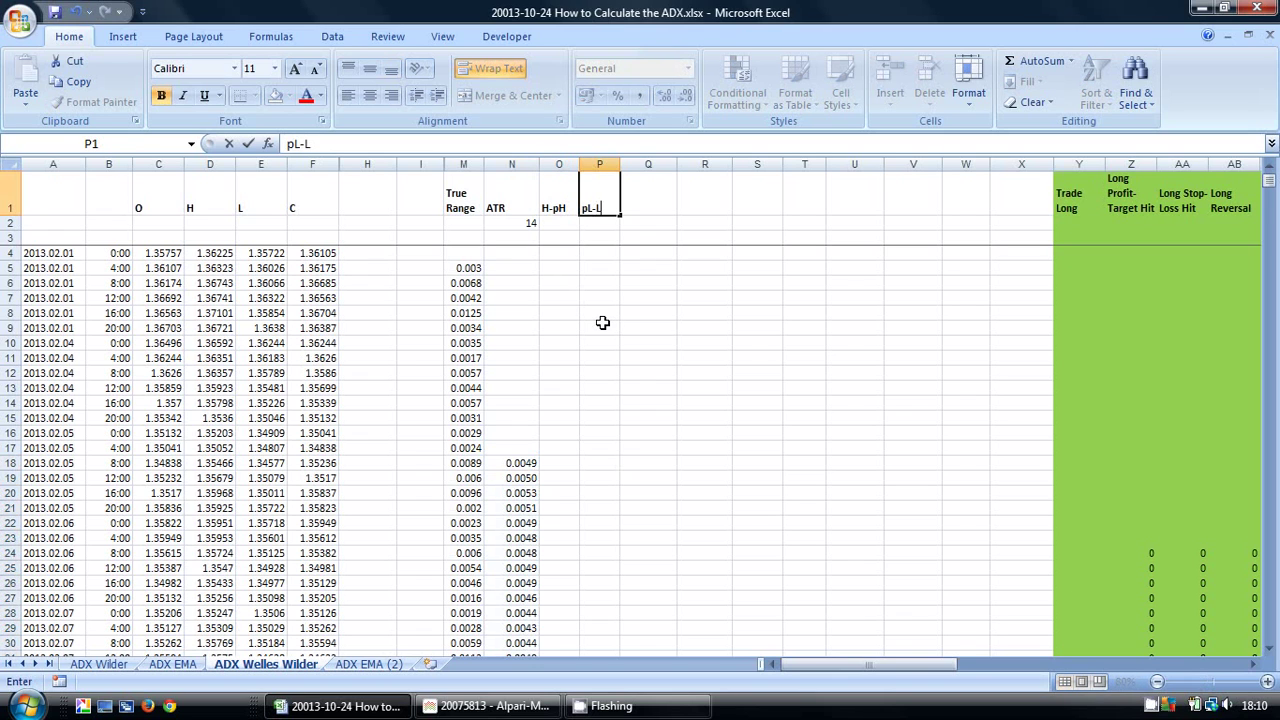
Enter the current high minus the previous high in O5 as =D5-D4.
{"action": "left_click", "coordinate": [563, 268]}
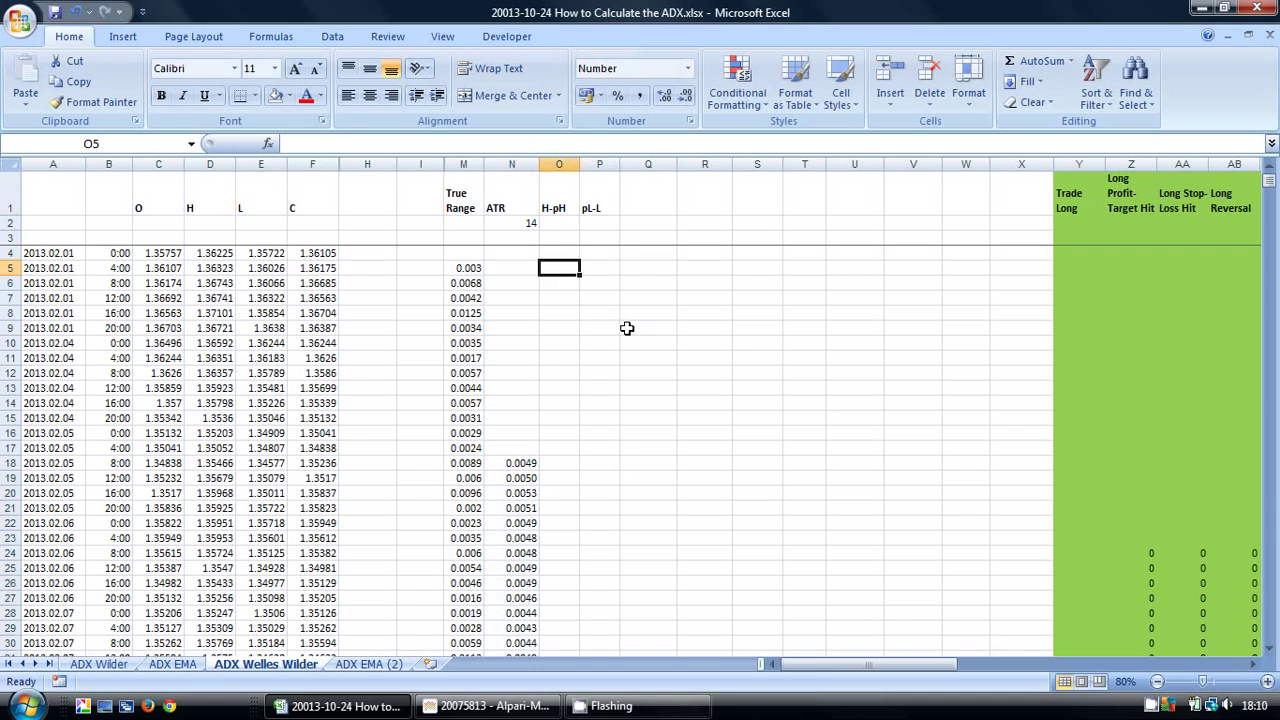
{"action": "type", "text": "="}
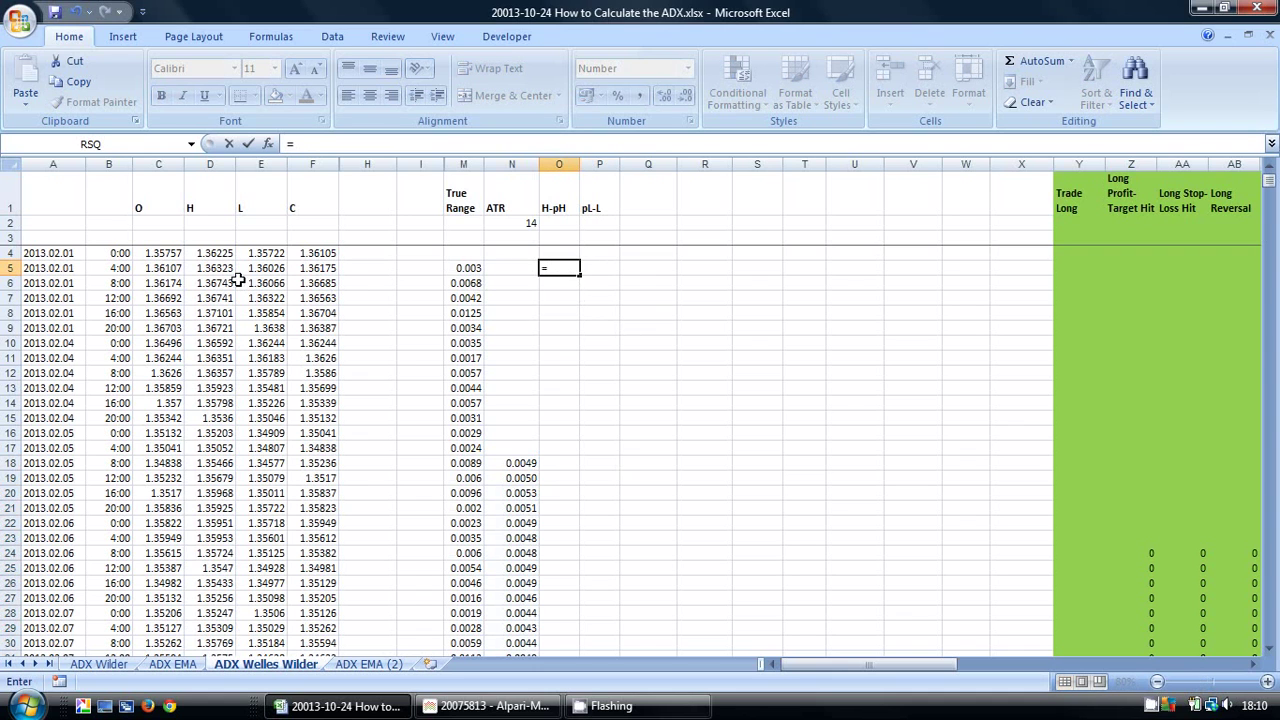
{"action": "left_click", "coordinate": [212, 268]}
{"action": "type", "text": "-"}
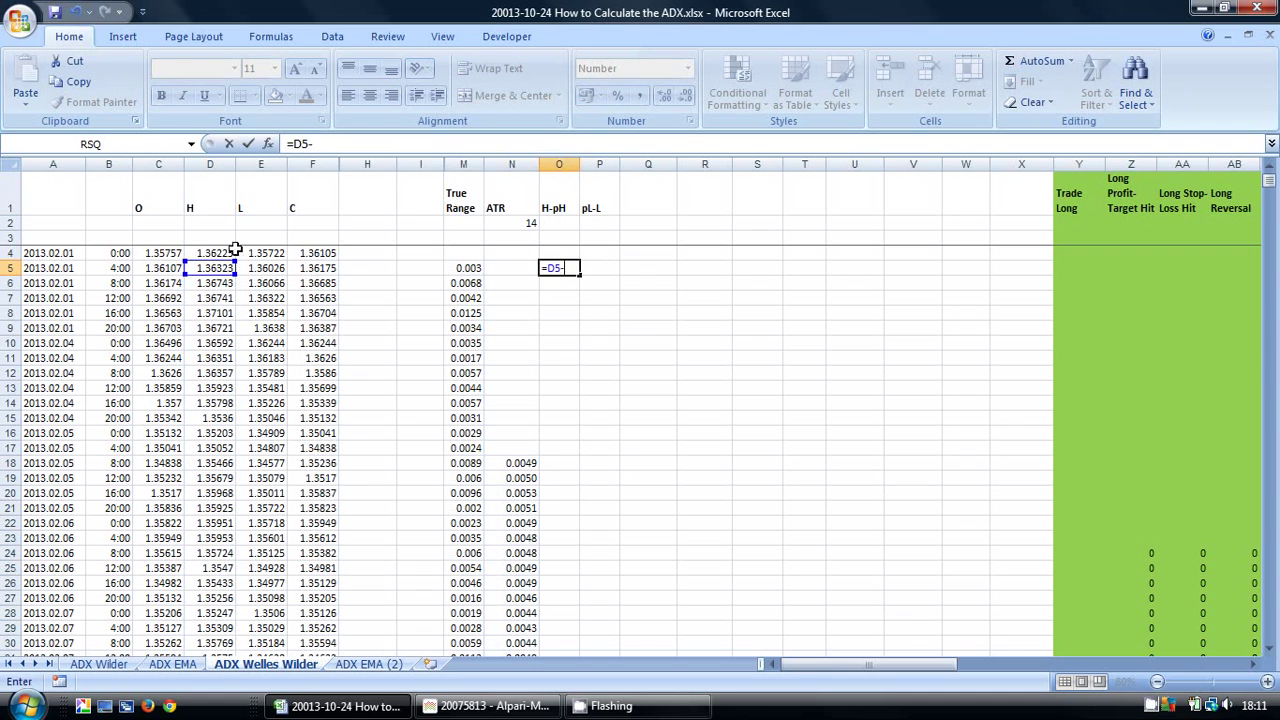
{"action": "left_click", "coordinate": [214, 254]}
{"action": "key", "text": "Return"}
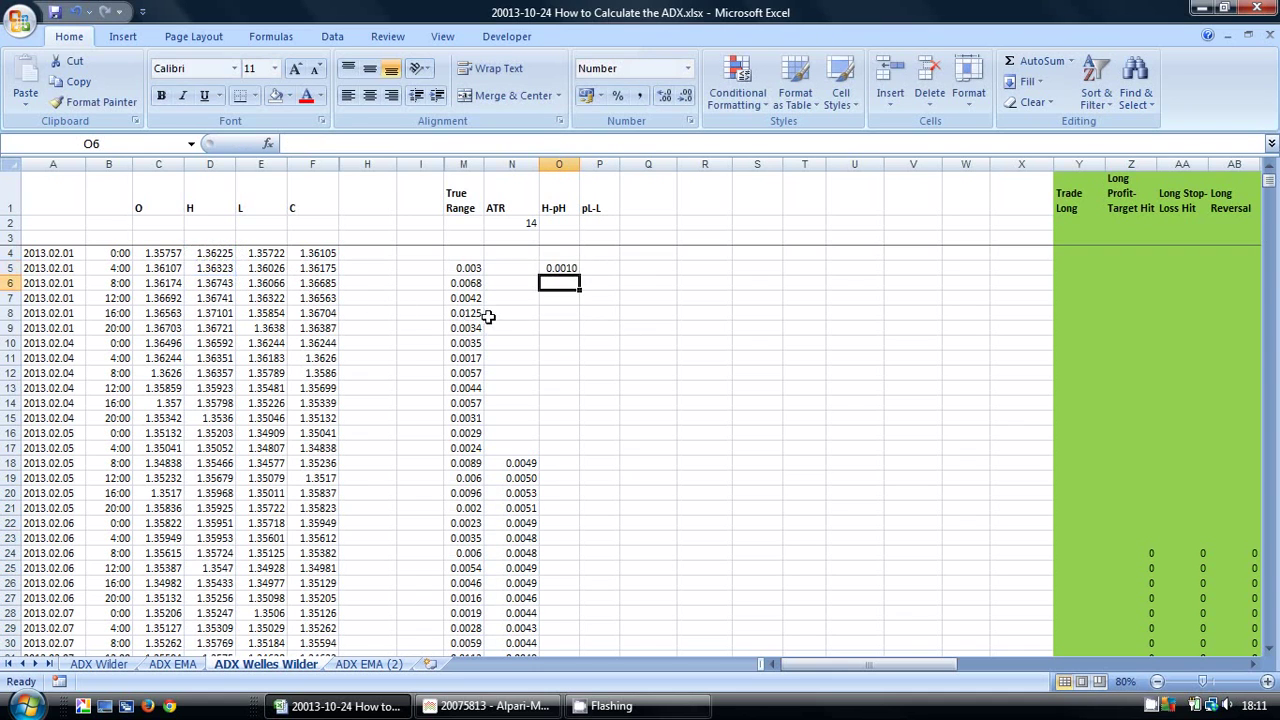
Enter the previous low minus the current low in P5 as =E4-E5, and fill O5:P5 down both columns.
{"action": "left_click", "coordinate": [588, 270]}
{"action": "type", "text": "="}
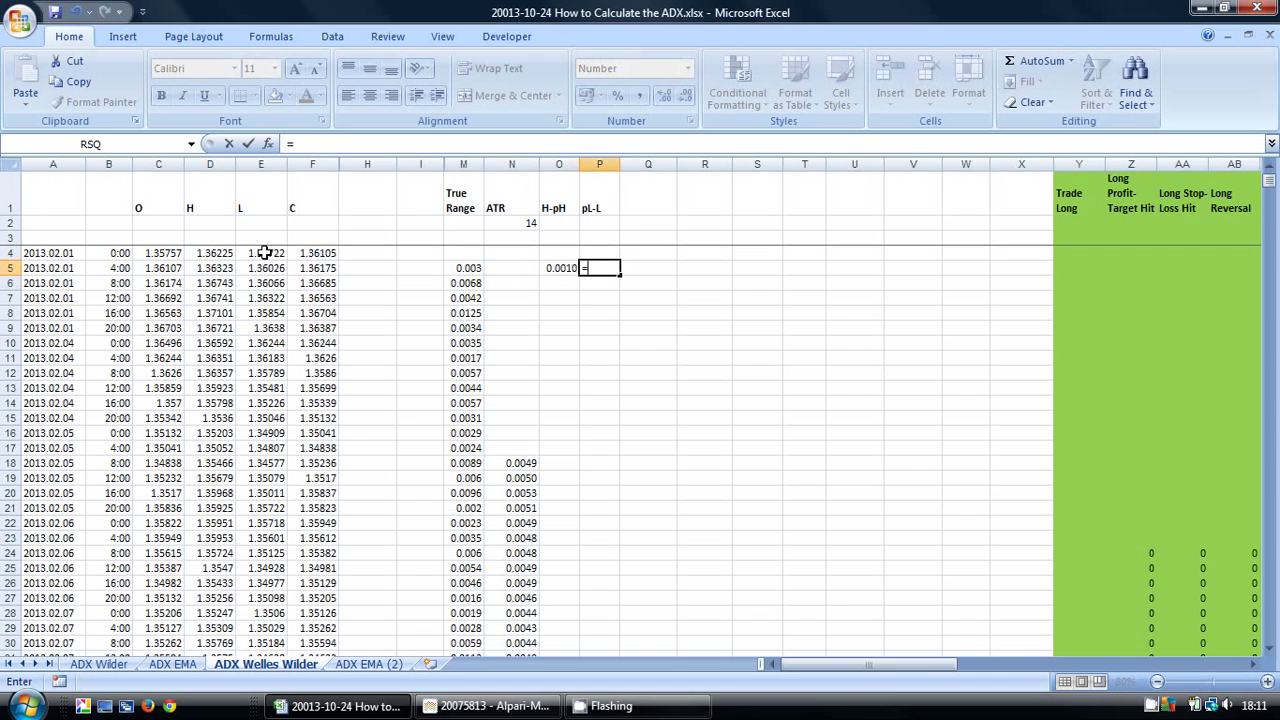
{"action": "left_click", "coordinate": [262, 253]}
{"action": "type", "text": "-"}
{"action": "left_click", "coordinate": [270, 268]}
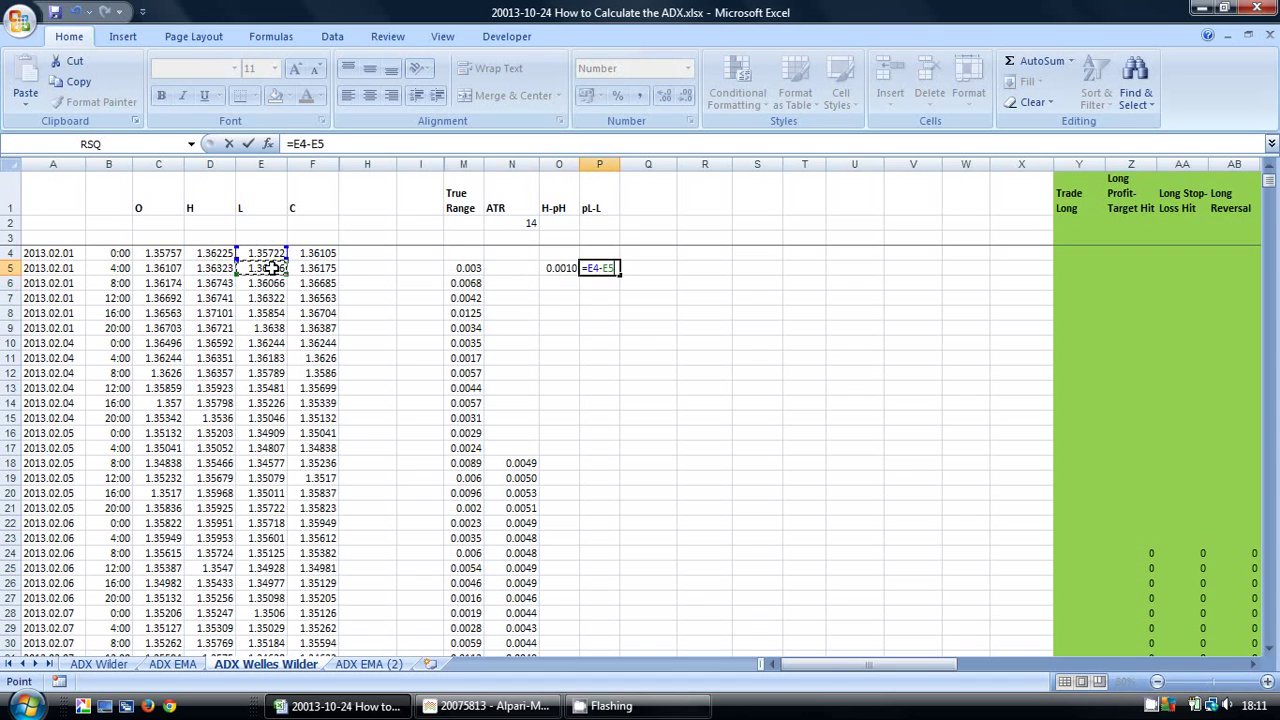
{"action": "key", "text": "Return"}
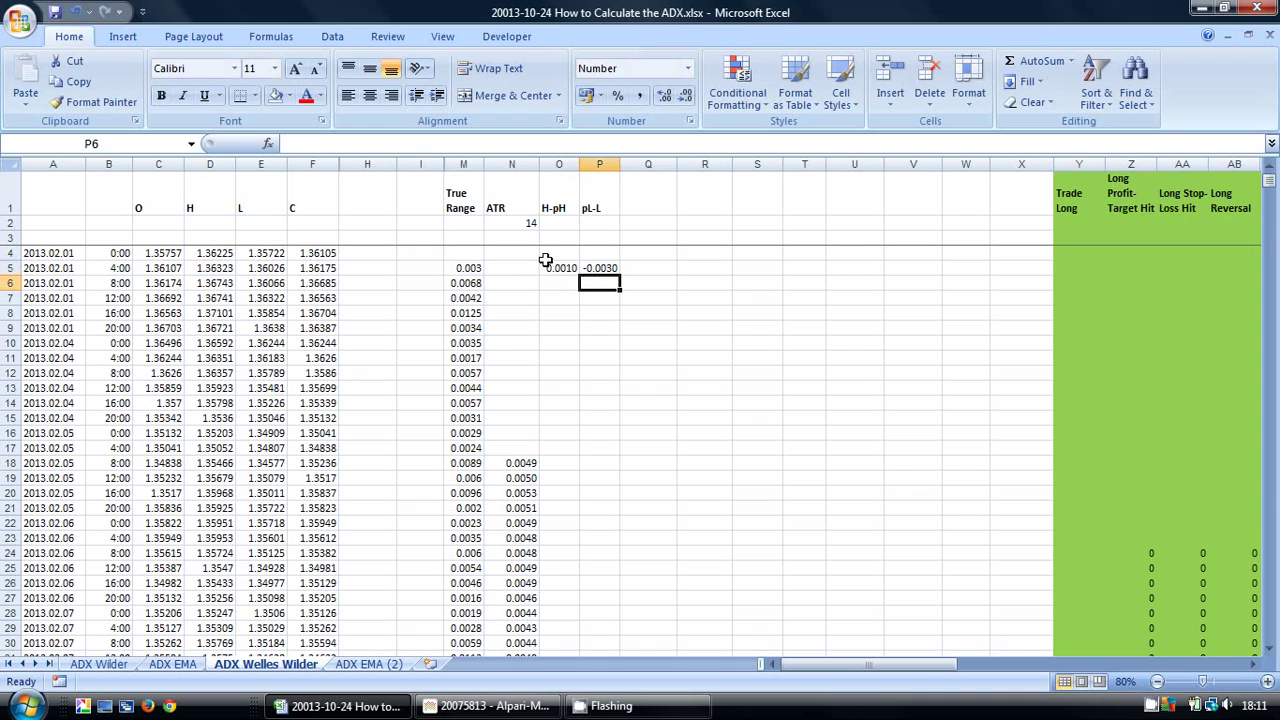
{"action": "left_click_drag", "start_coordinate": [545, 262], "coordinate": [620, 648]}
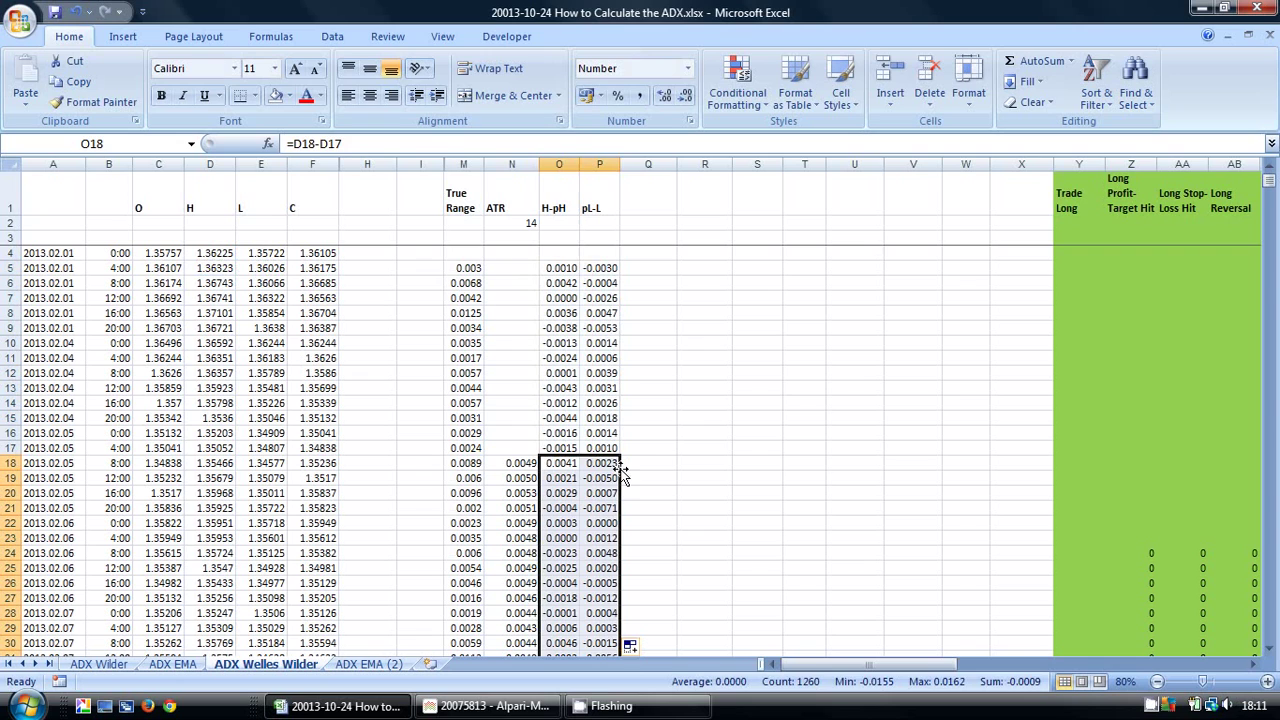
{"action": "left_click", "coordinate": [668, 430]}
Enter the column headers +DX in Q1 and -DX in R1.
{"action": "left_click", "coordinate": [655, 212]}
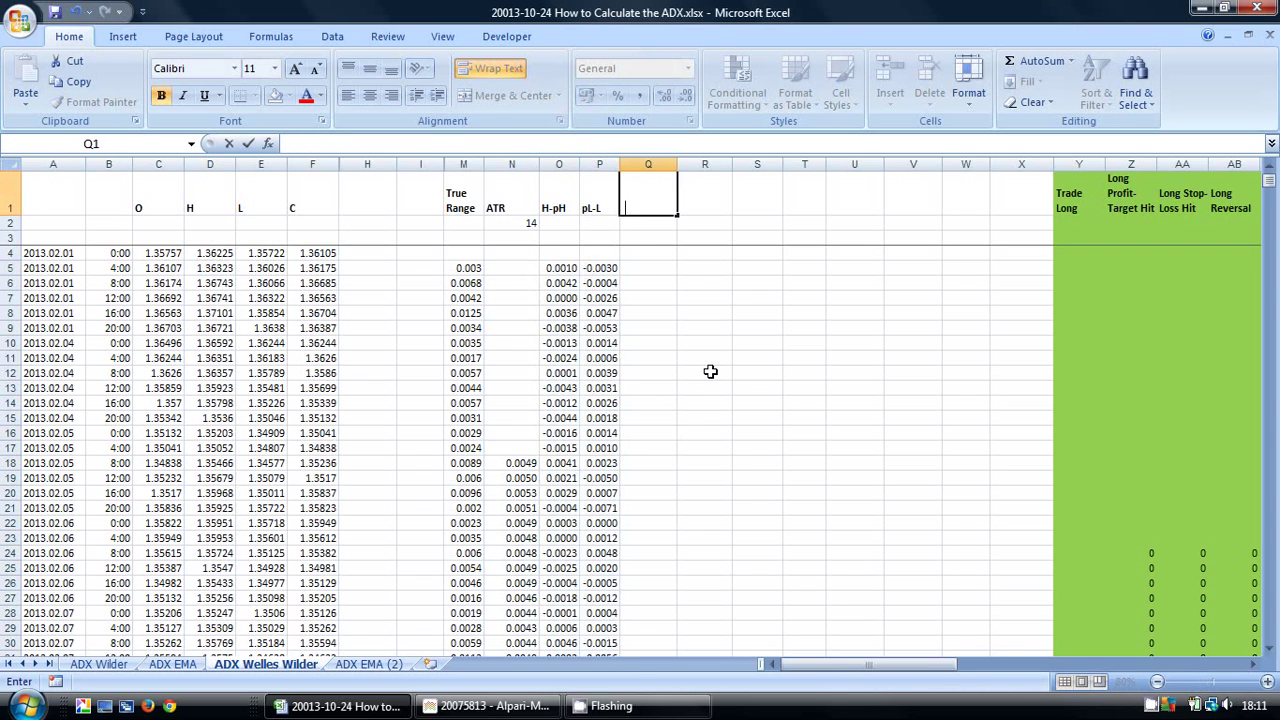
{"action": "key", "text": "Tab"}
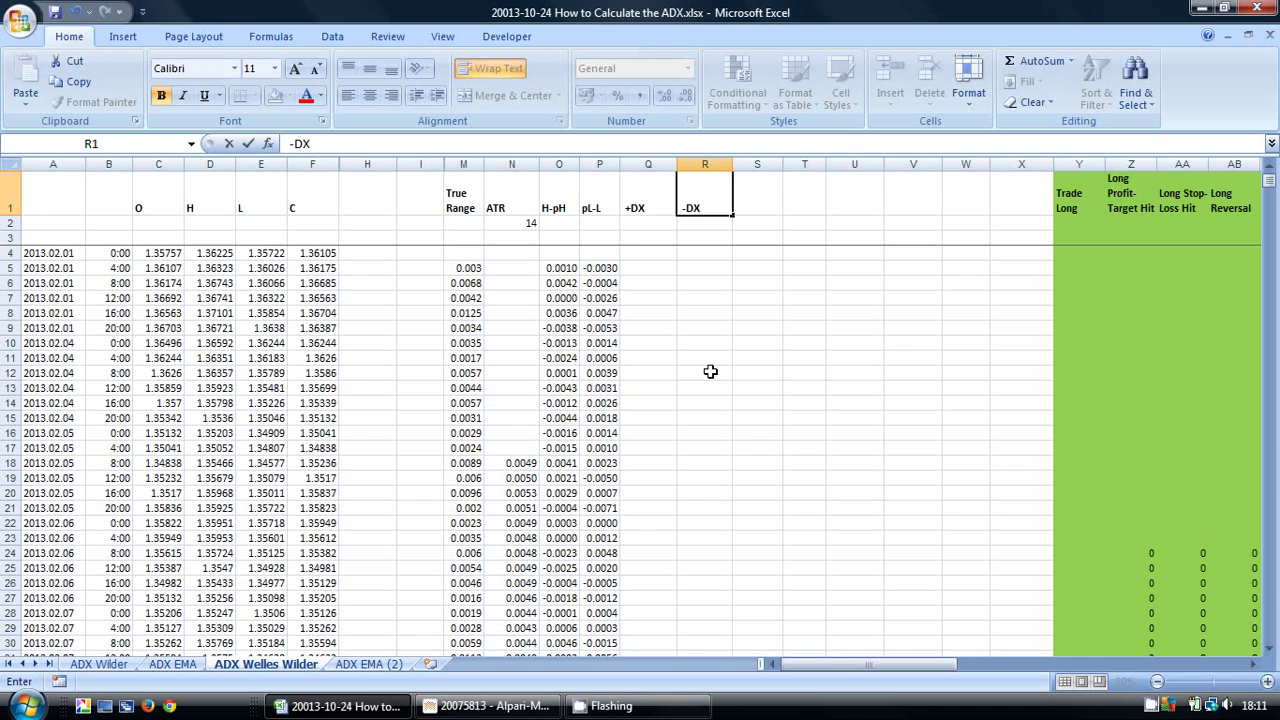
{"action": "type", "text": "DX"}
{"action": "left_click", "coordinate": [660, 296]}
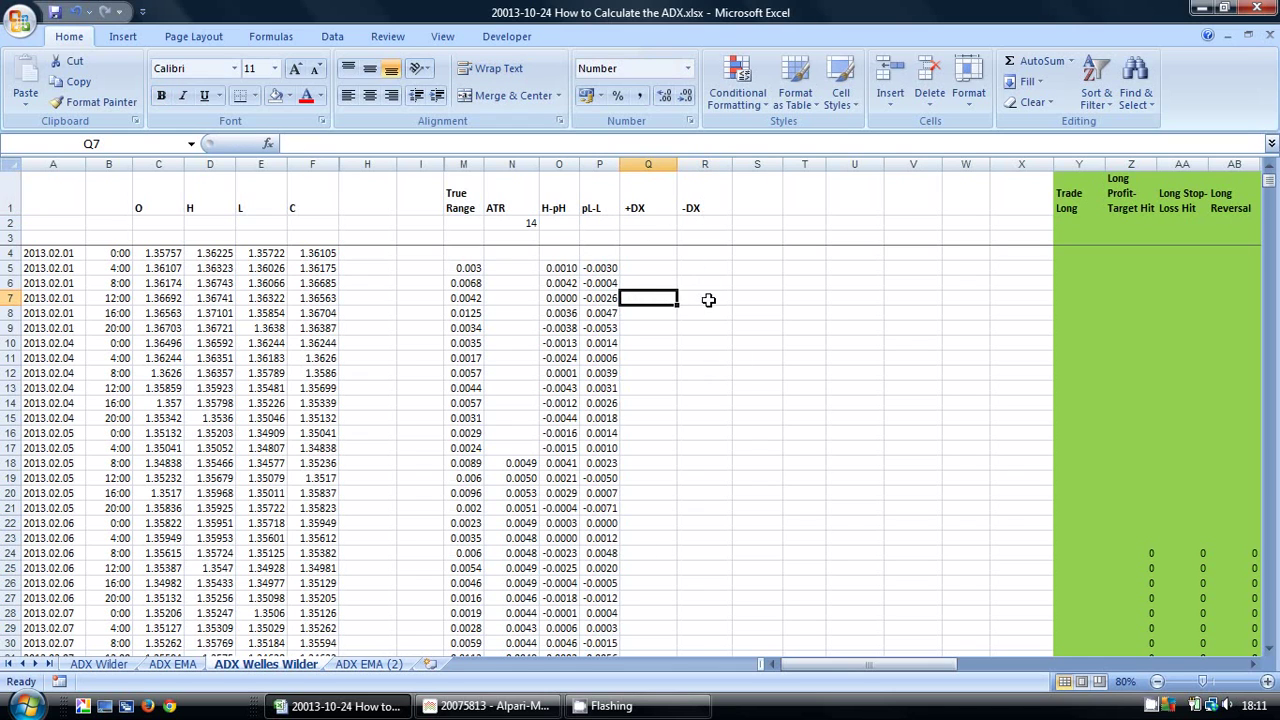
Enter the +DX formula =IF(AND(O5>P5,O5>0),O5,) in Q5.
{"action": "left_click", "coordinate": [657, 267]}
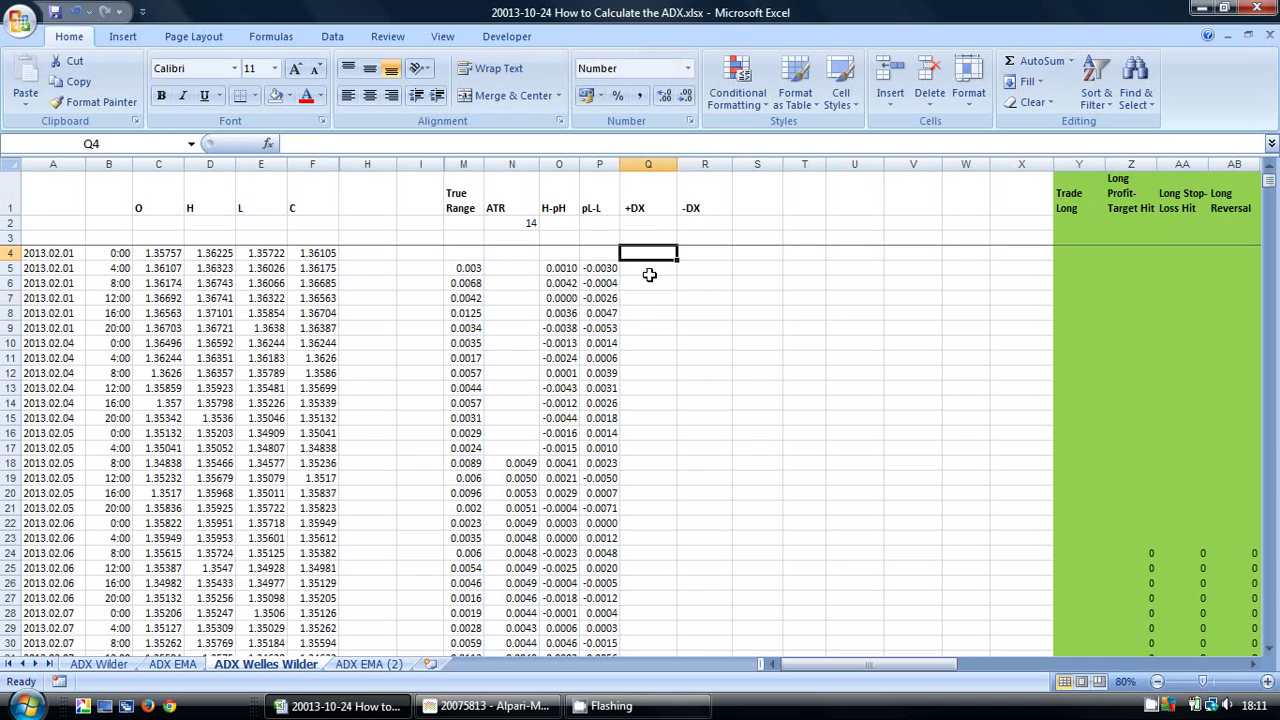
{"action": "type", "text": "=i"}
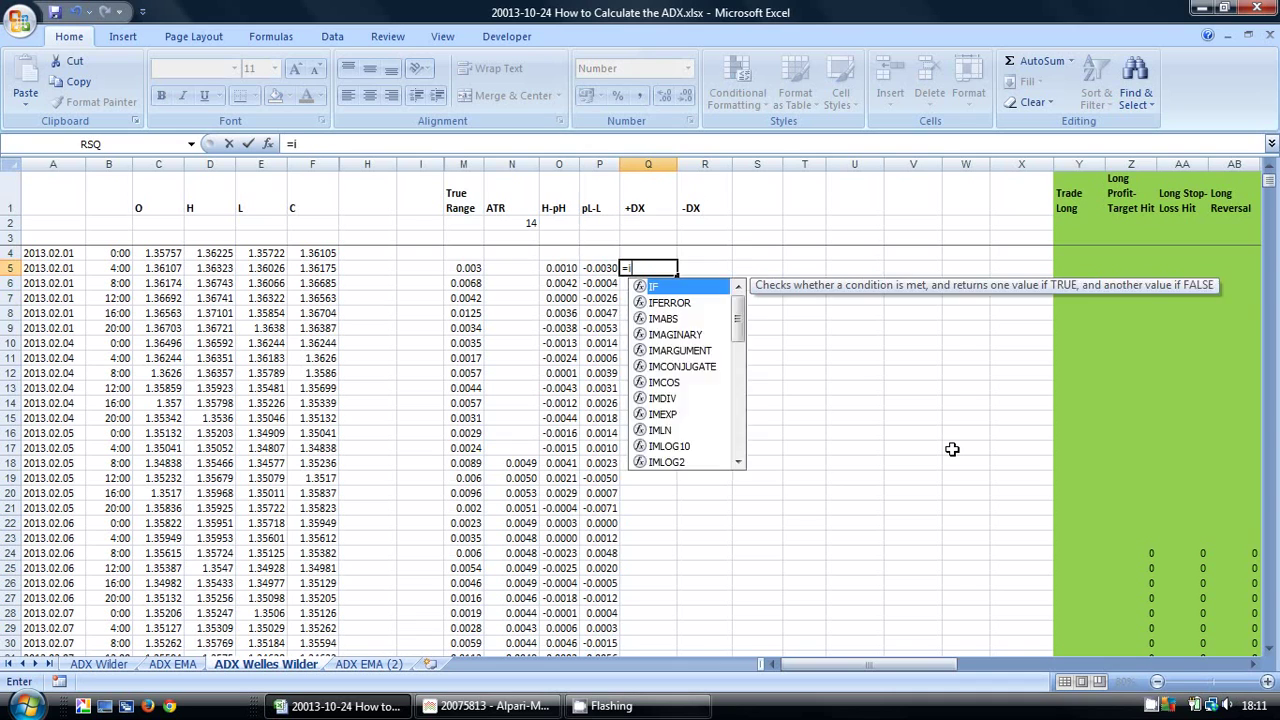
{"action": "type", "text": "f(and("}
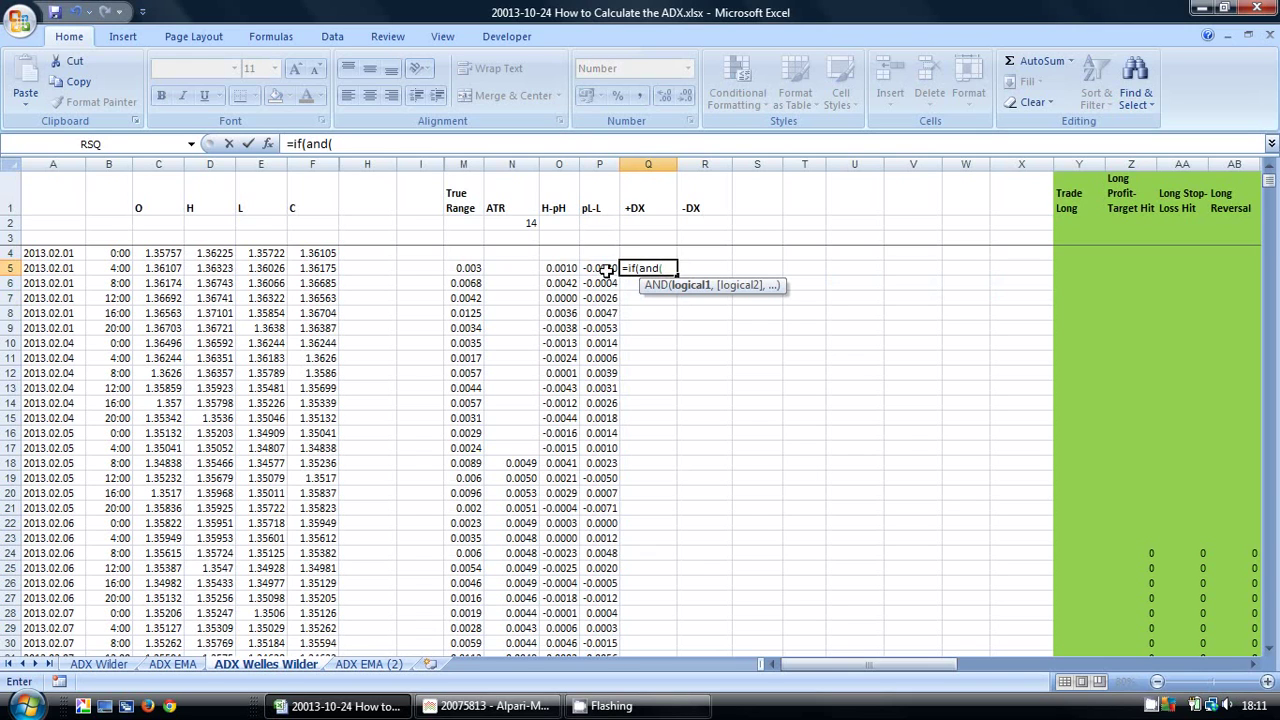
{"action": "left_click", "coordinate": [560, 268]}
{"action": "type", "text": ">"}
{"action": "left_click", "coordinate": [600, 268]}
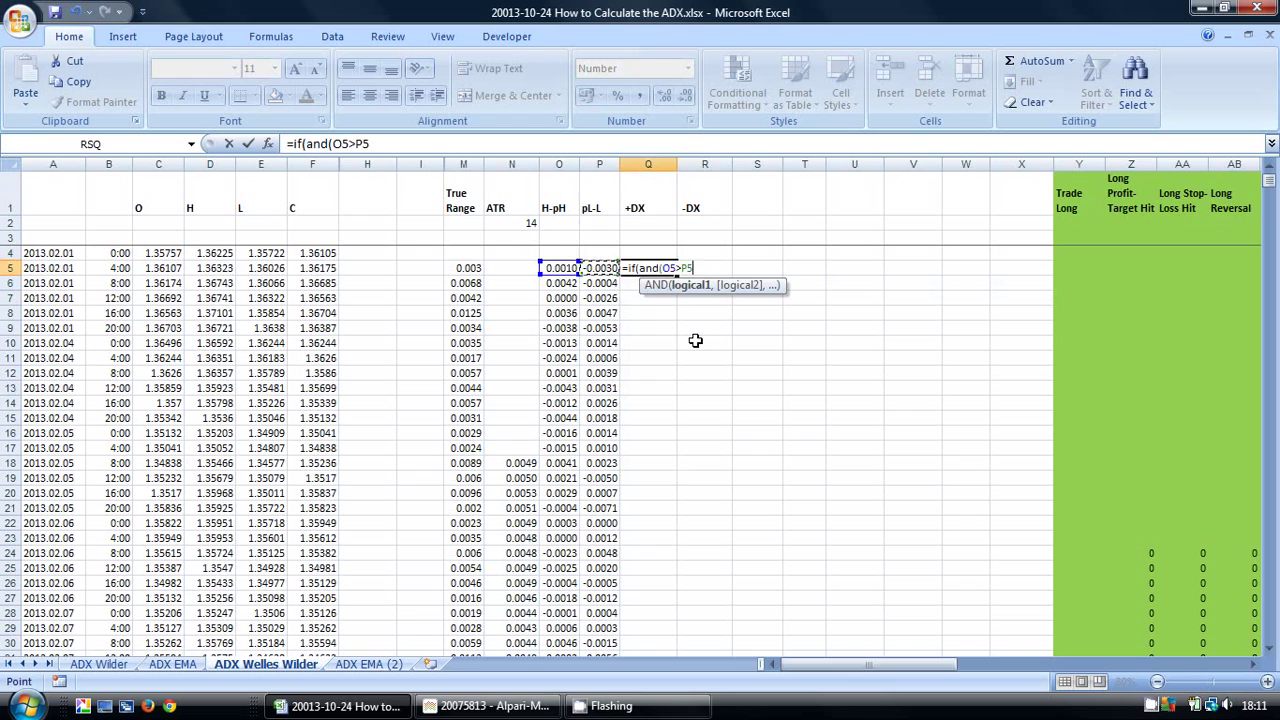
{"action": "type", "text": ","}
{"action": "left_click", "coordinate": [558, 268]}
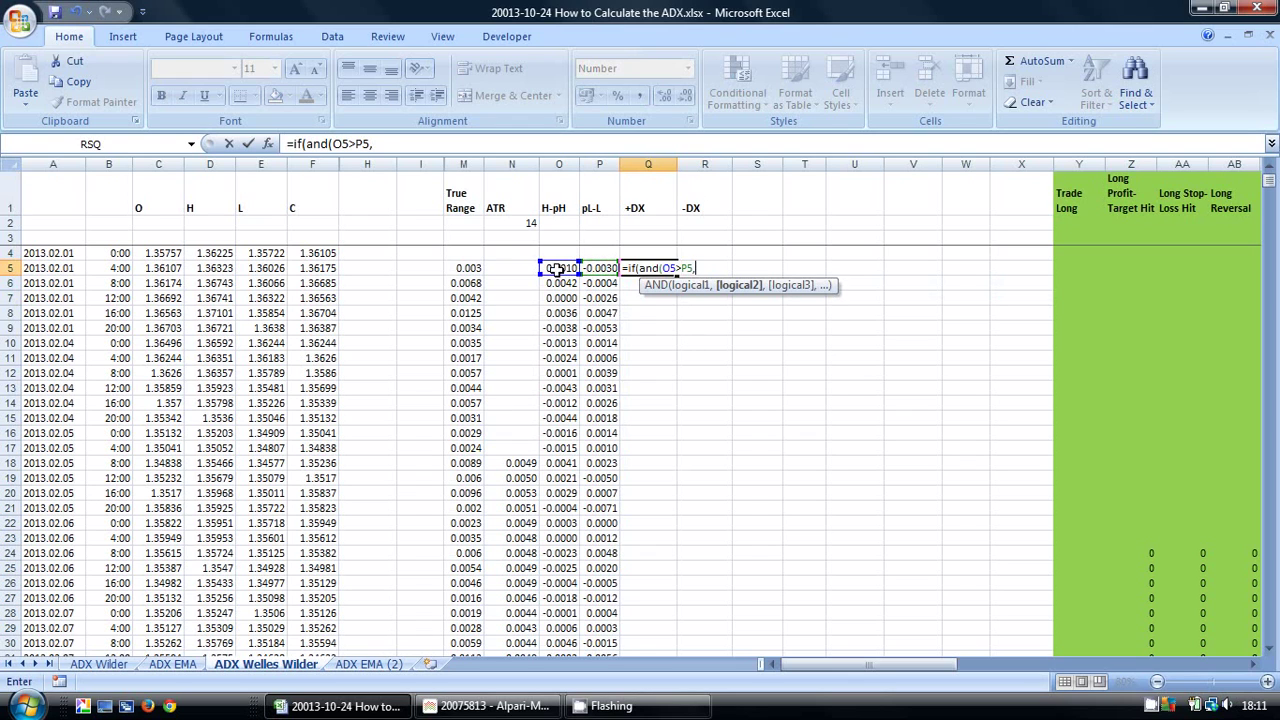
{"action": "type", "text": ">0),"}
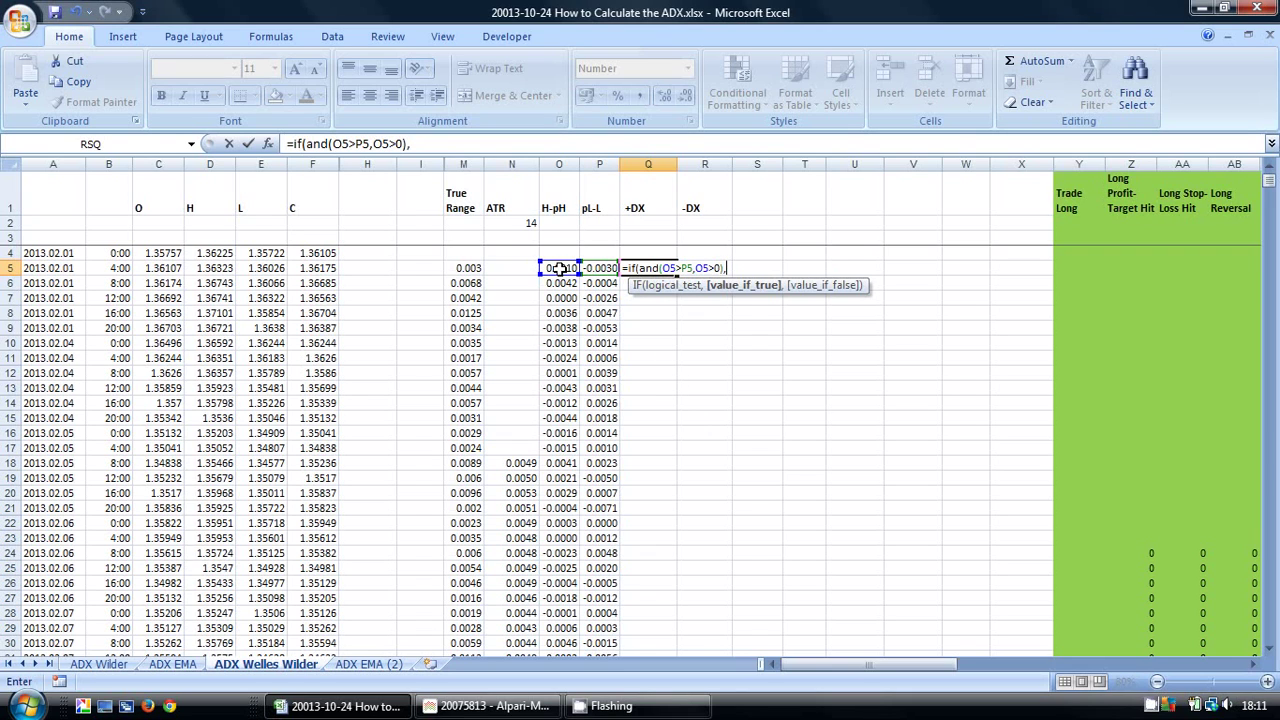
{"action": "left_click", "coordinate": [558, 268]}
{"action": "type", "text": ","}
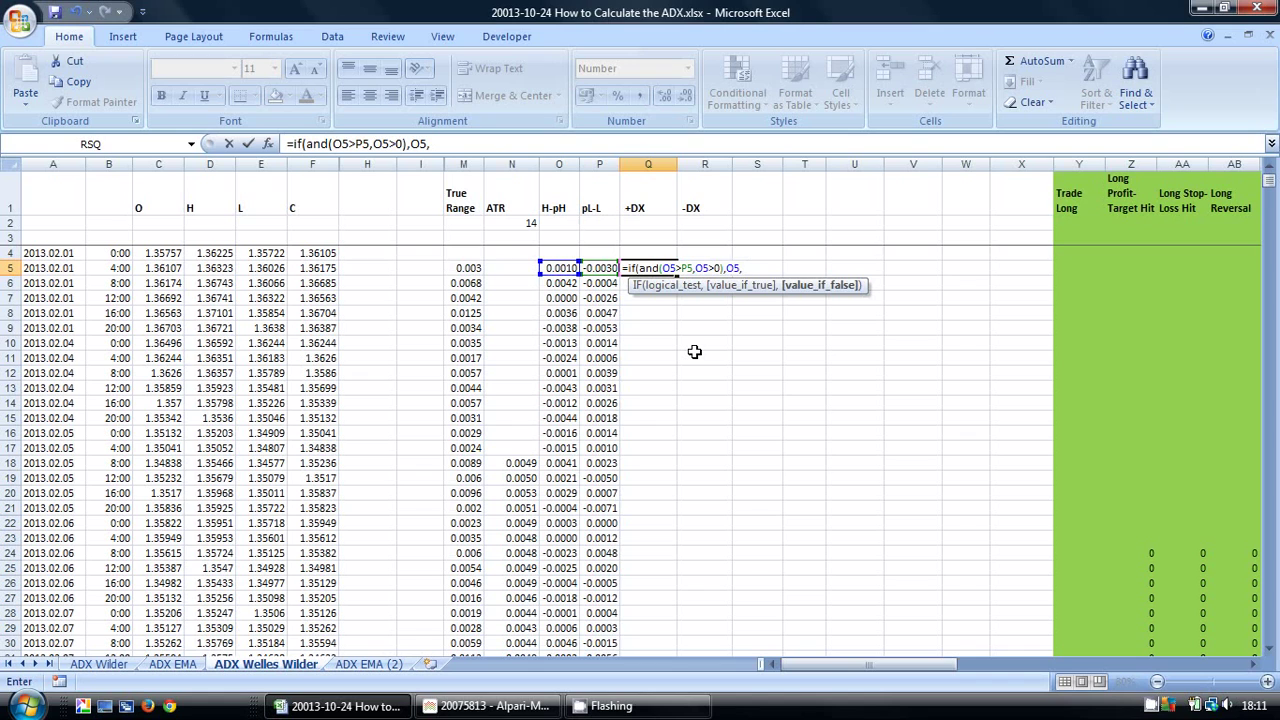
{"action": "type", "text": ")"}
{"action": "key", "text": "Return"}
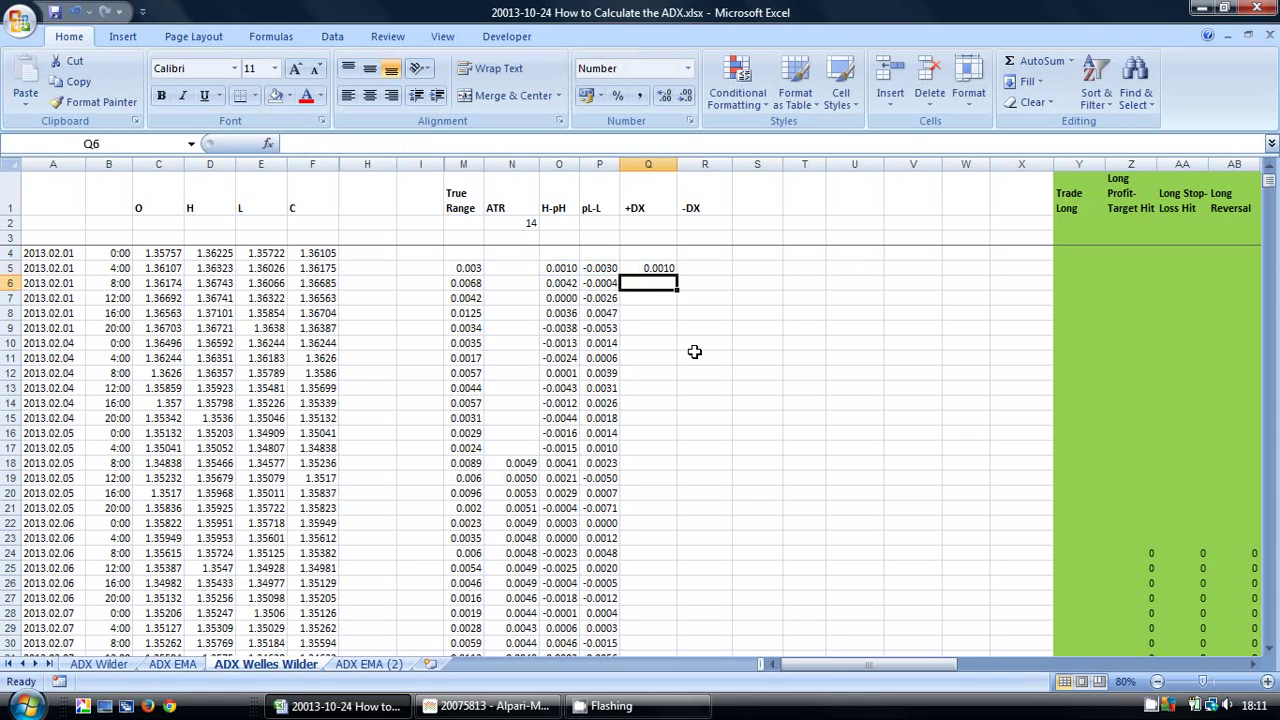
Enter the -DX formula =IF(AND(P5>O5,P5>0),P5,) in R5, and fill Q5:R5 down both columns.
{"action": "left_click", "coordinate": [700, 268]}
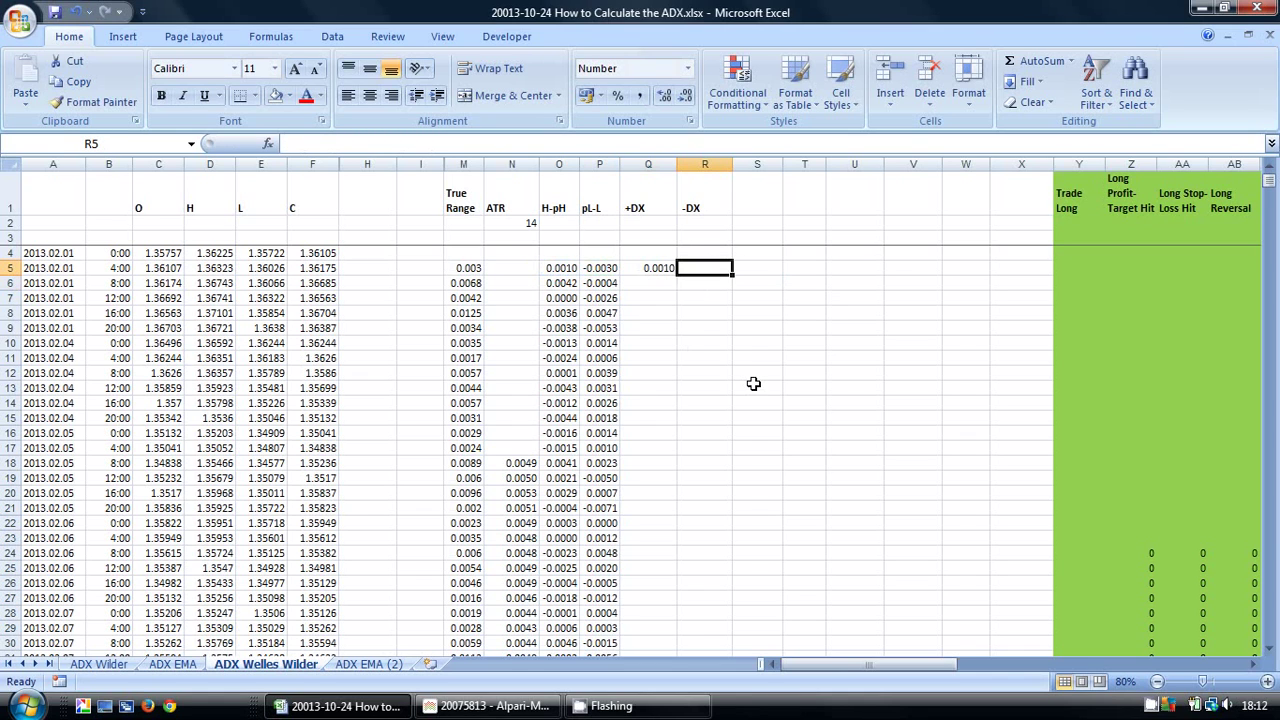
{"action": "type", "text": "=if(and("}
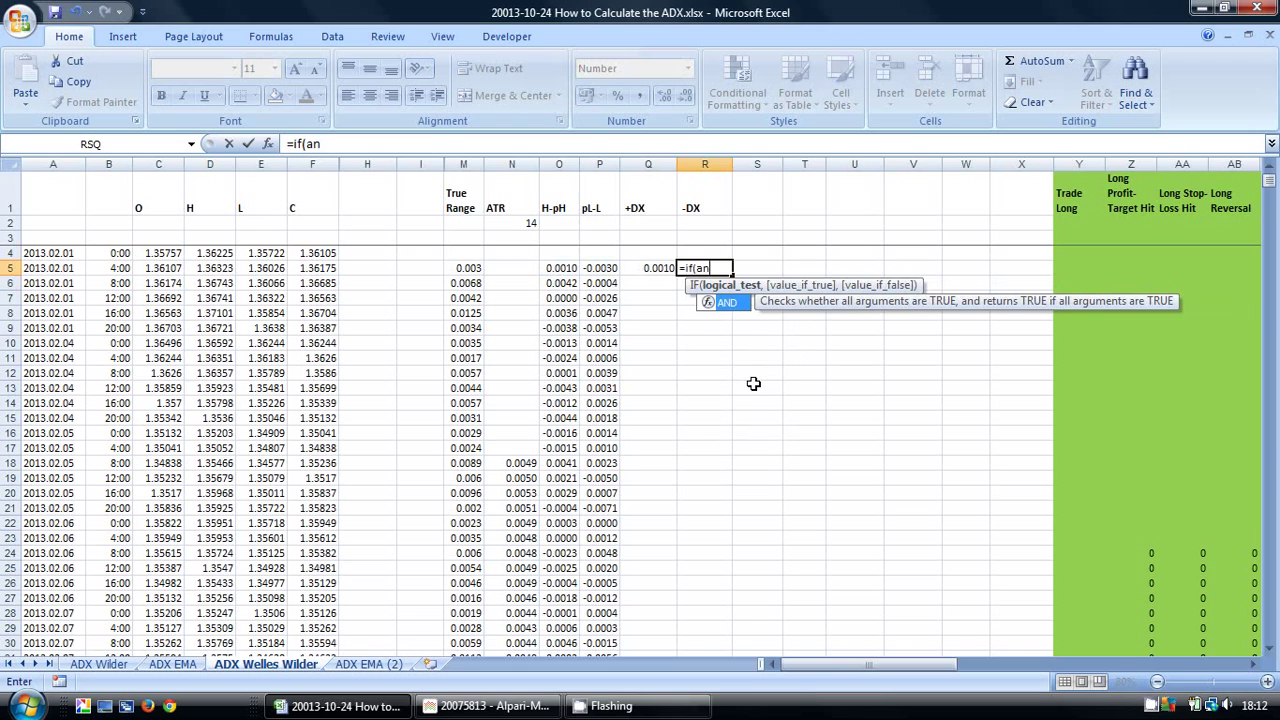
{"action": "left_click", "coordinate": [601, 267]}
{"action": "type", "text": ">"}
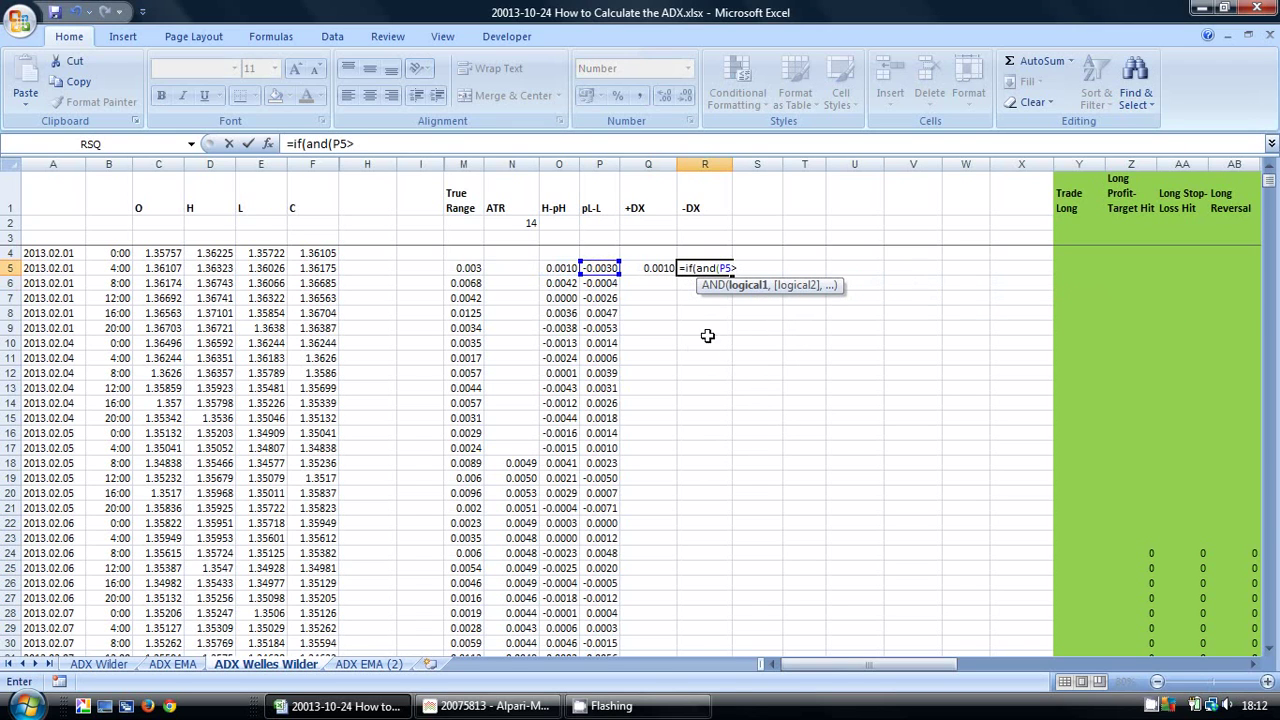
{"action": "left_click", "coordinate": [551, 270]}
{"action": "type", "text": ","}
{"action": "left_click", "coordinate": [604, 266]}
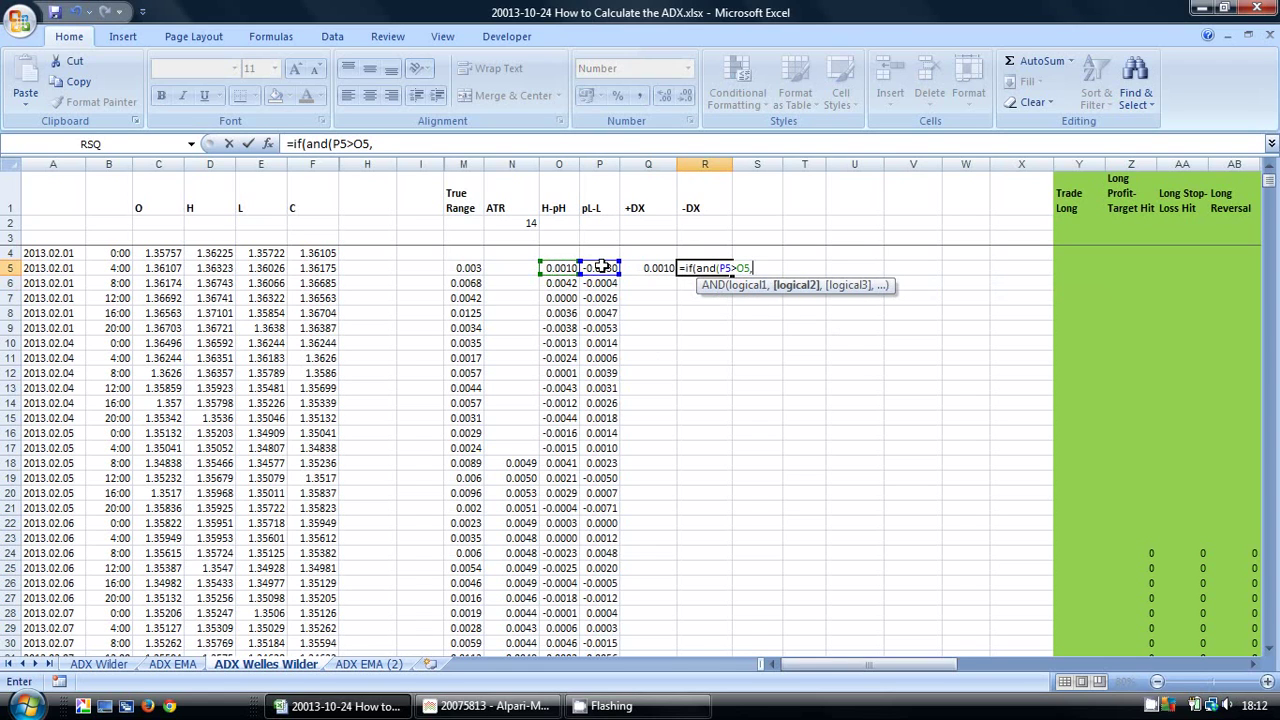
{"action": "type", "text": ">0),"}
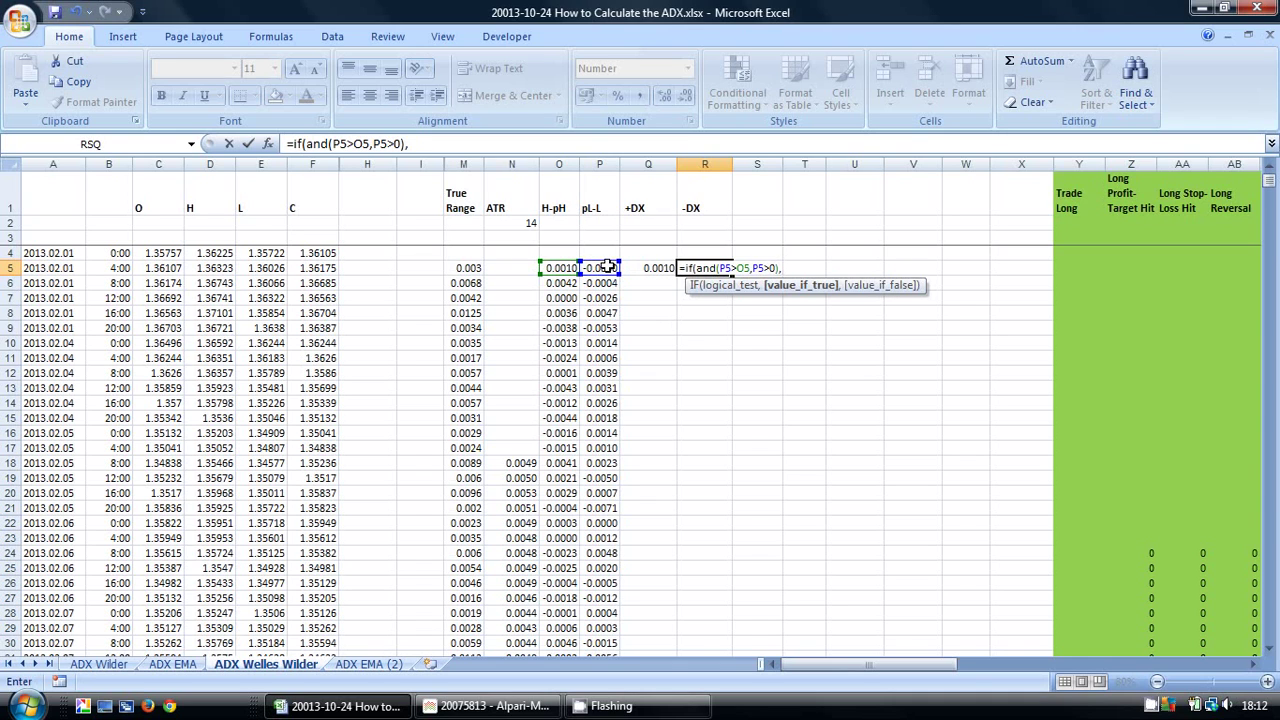
{"action": "left_click", "coordinate": [607, 267]}
{"action": "type", "text": ","}
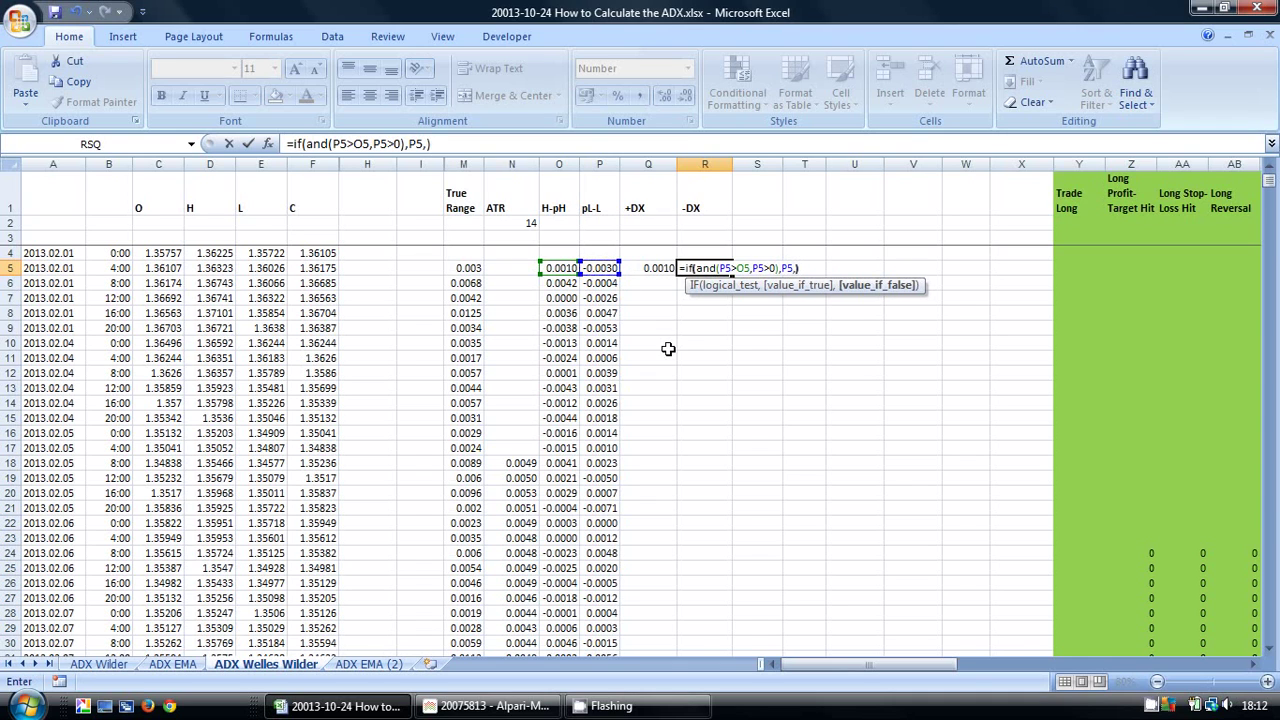
{"action": "key", "text": "Return"}
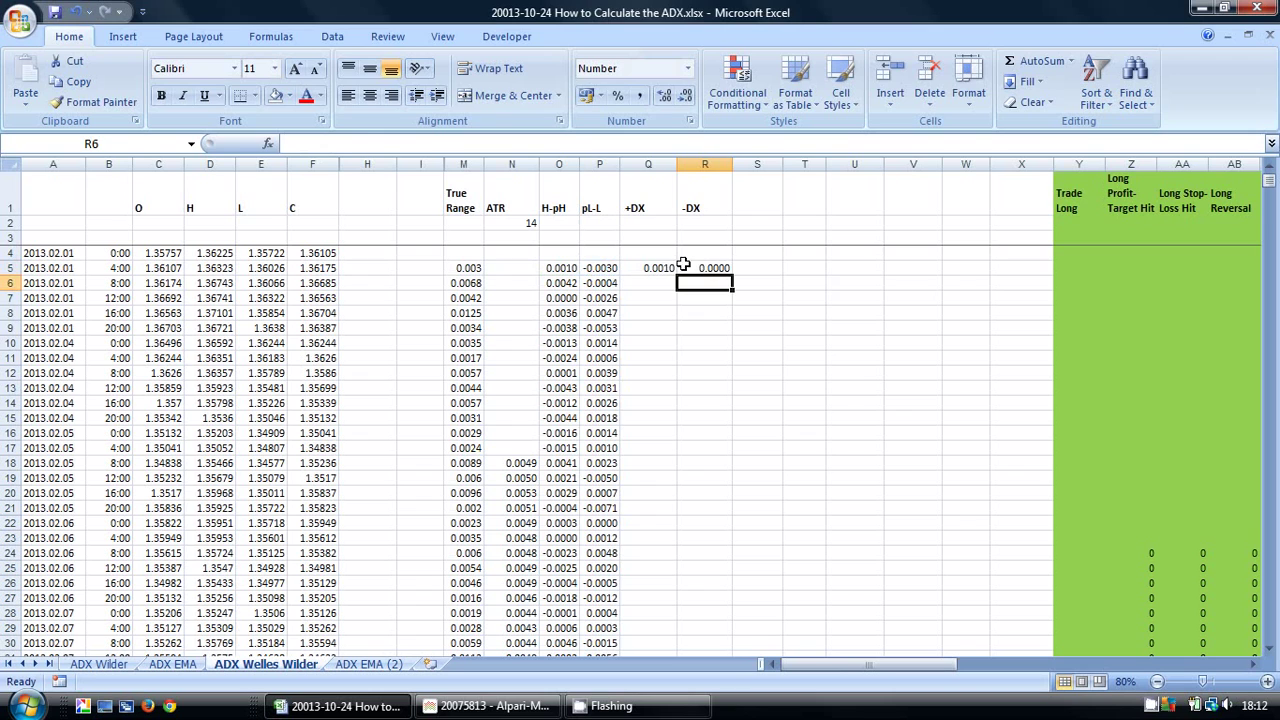
{"action": "left_click_drag", "start_coordinate": [658, 268], "coordinate": [729, 278]}
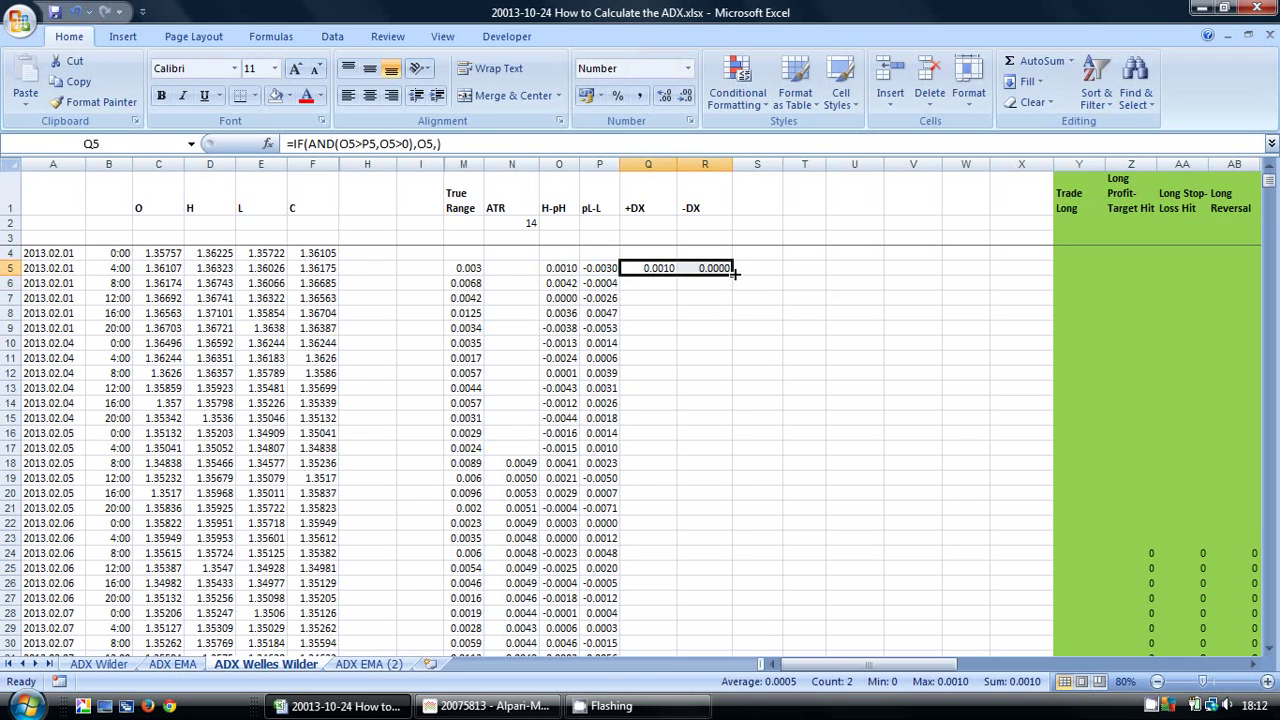
{"action": "double_click", "coordinate": [731, 275]}
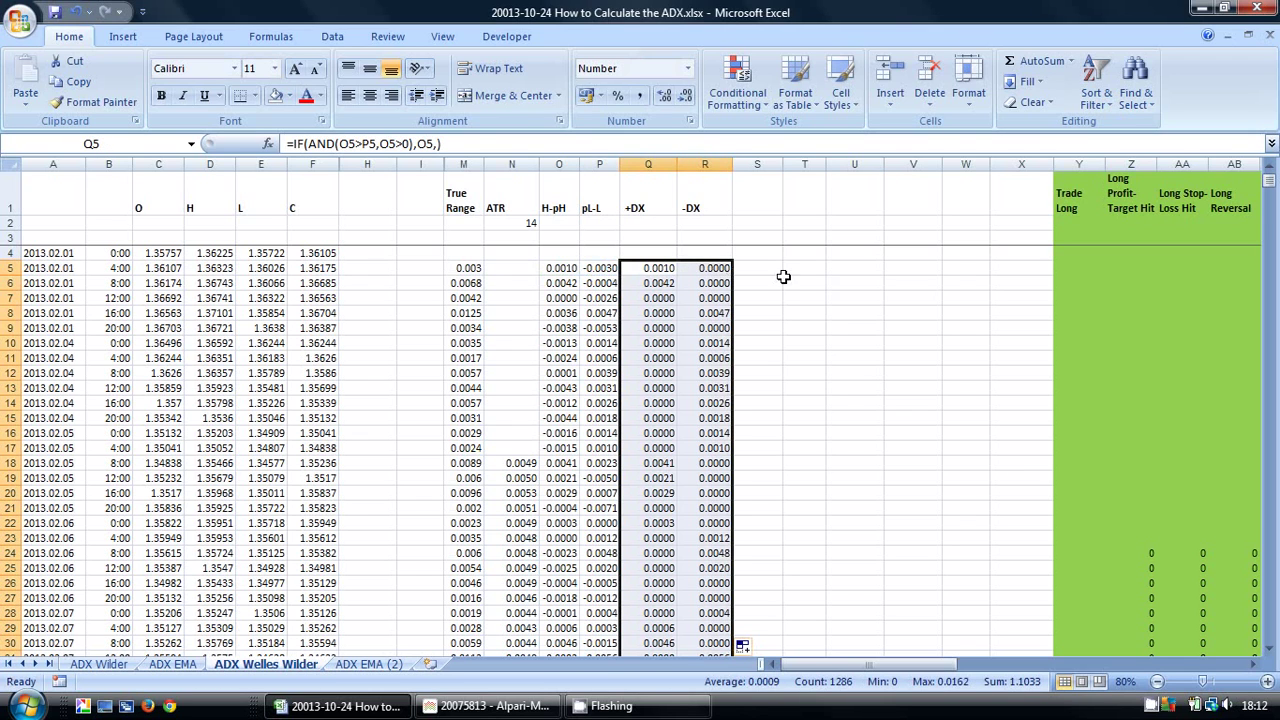
Enter the column headers Smooth +DX in S1 and Smooth -DX in T1.
{"action": "left_click", "coordinate": [748, 205]}
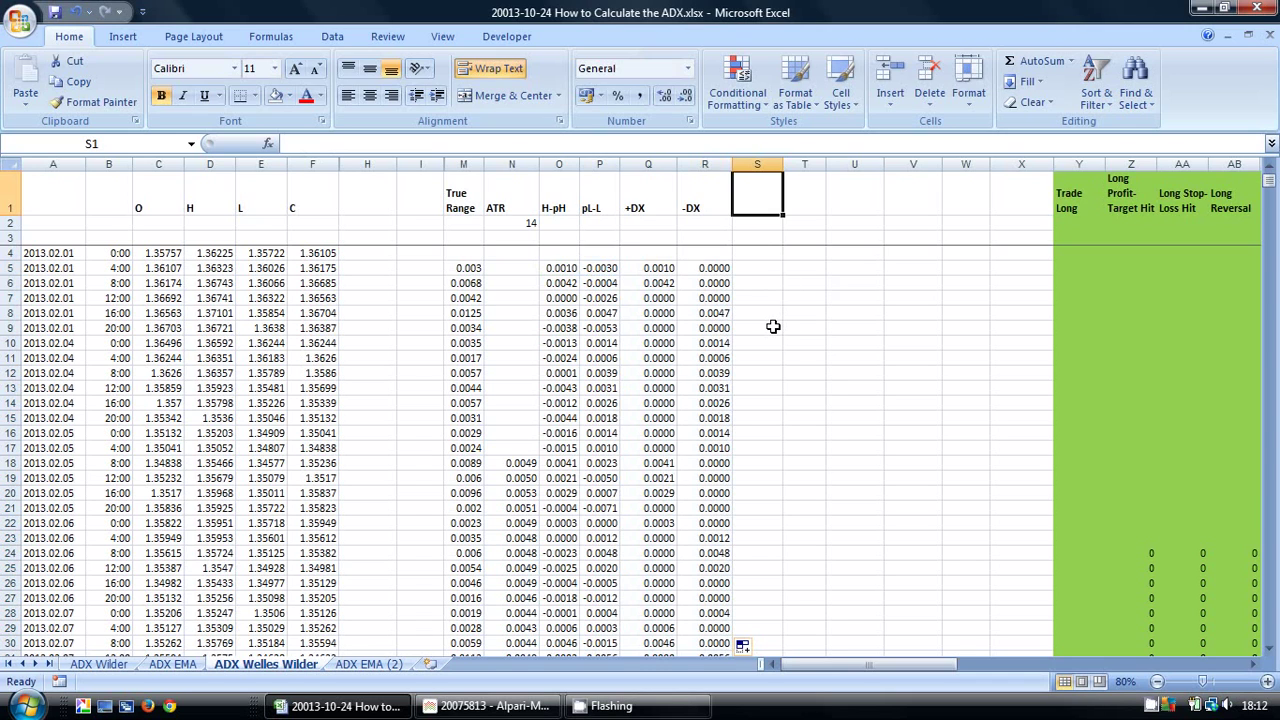
{"action": "type", "text": "Smooth"}
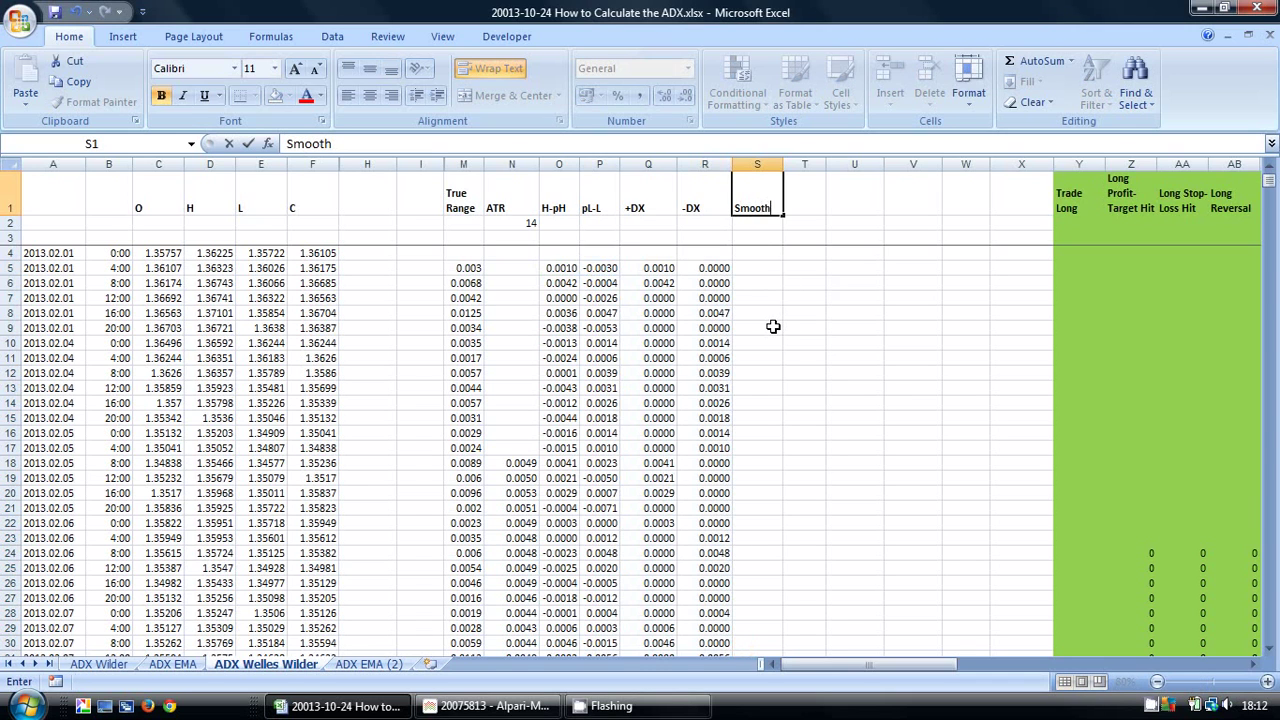
{"action": "type", "text": " +DX"}
{"action": "key", "text": "Tab"}
{"action": "type", "text": "Smooth"}
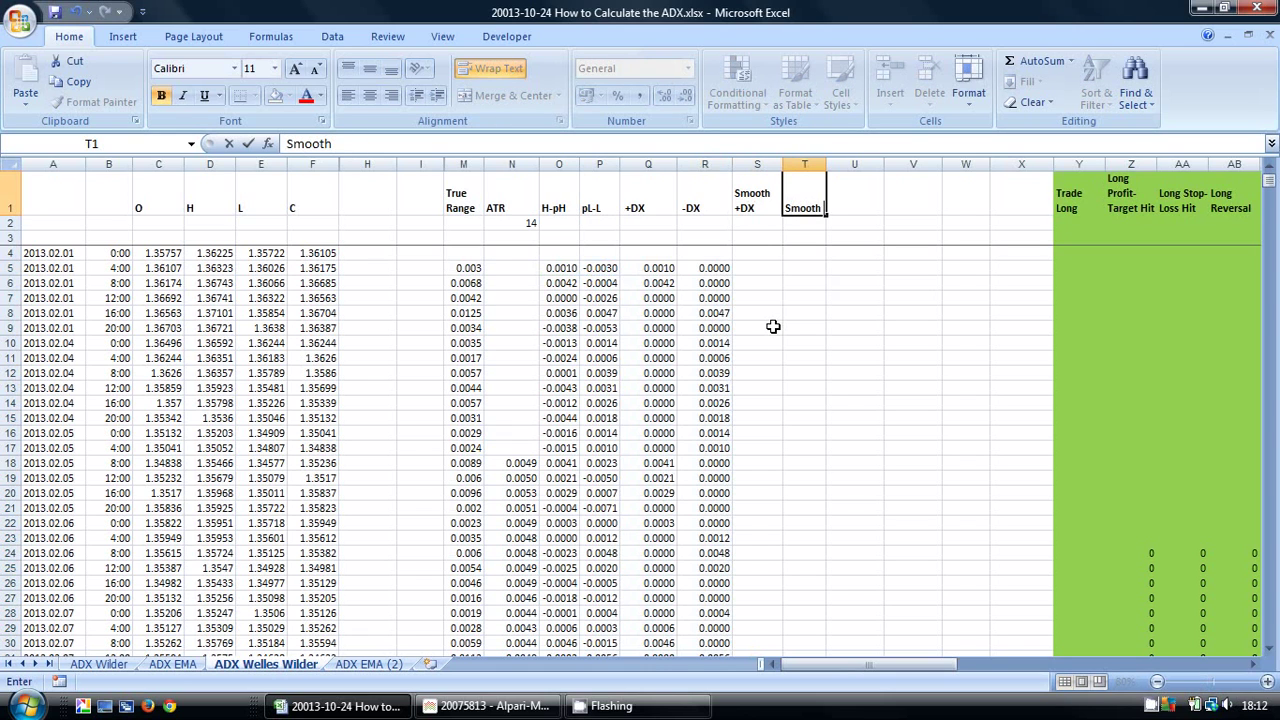
{"action": "type", "text": " -DX"}
{"action": "key", "text": "Return"}
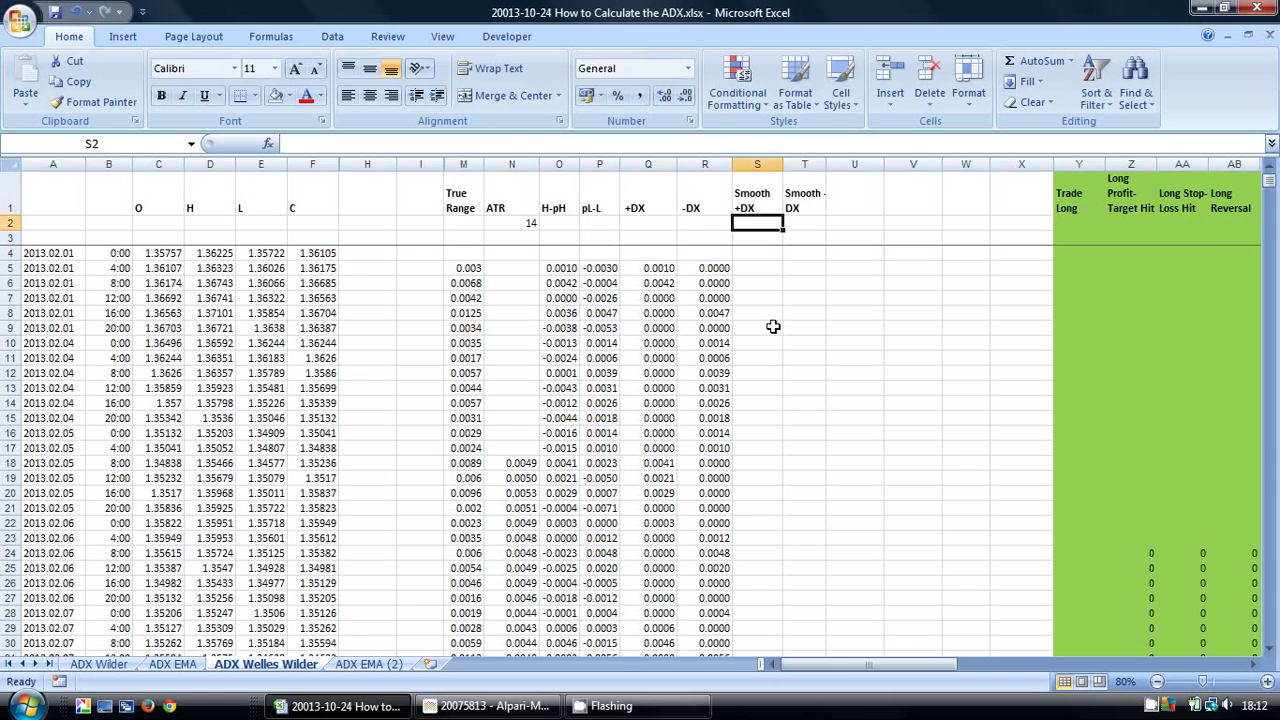
Link the smoothing periods in S2 and T2 to the ATR period with =N2.
{"action": "type", "text": "14"}
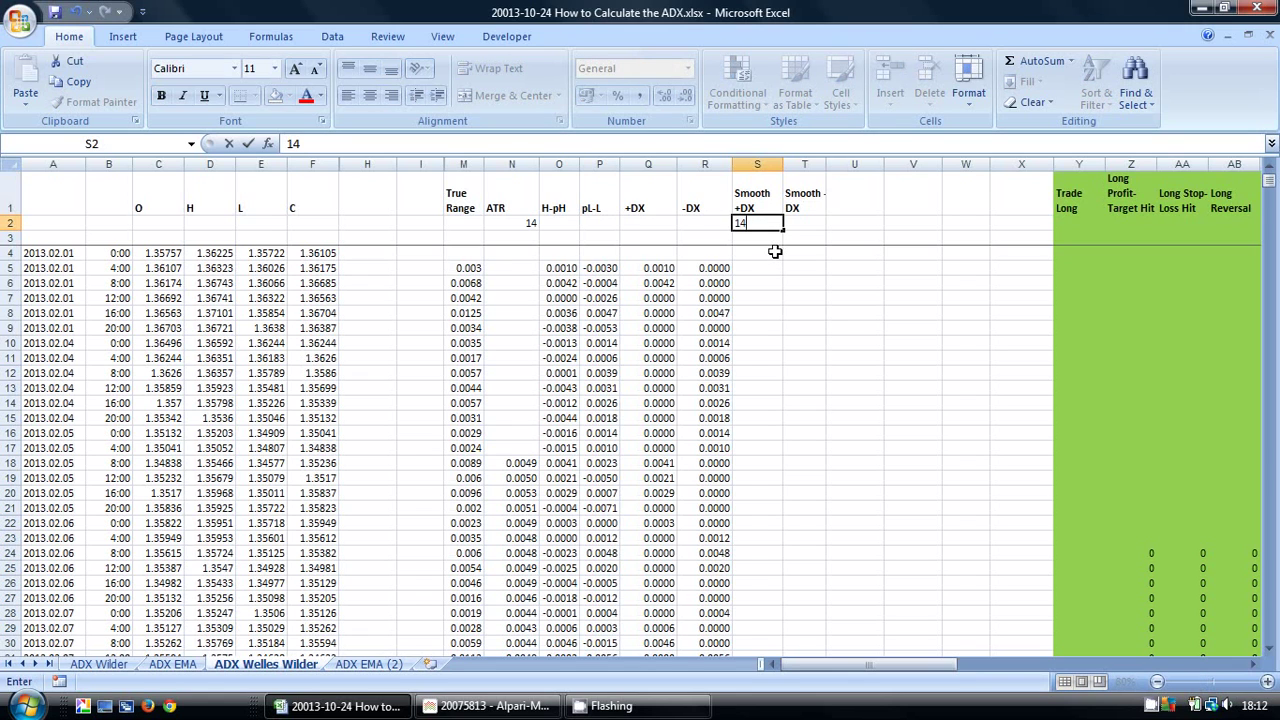
{"action": "type", "text": "="}
{"action": "left_click", "coordinate": [513, 224]}
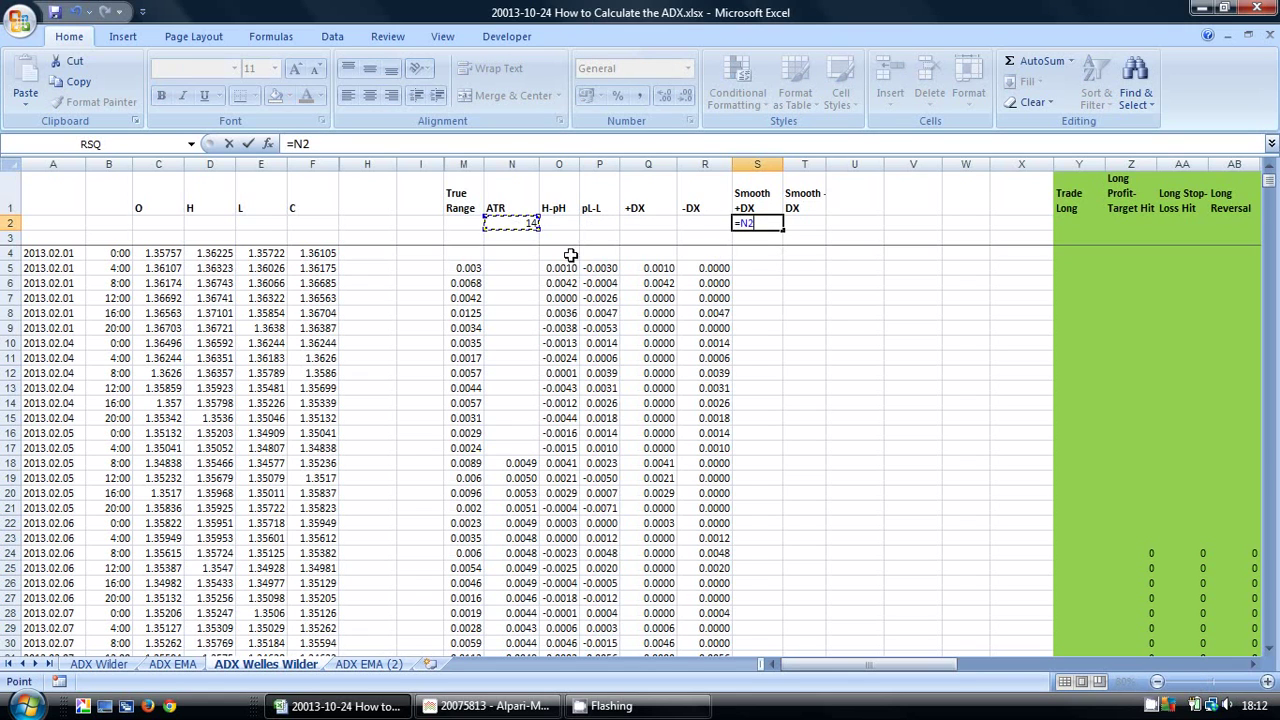
{"action": "key", "text": "Return"}
{"action": "left_click", "coordinate": [800, 224]}
{"action": "type", "text": "="}
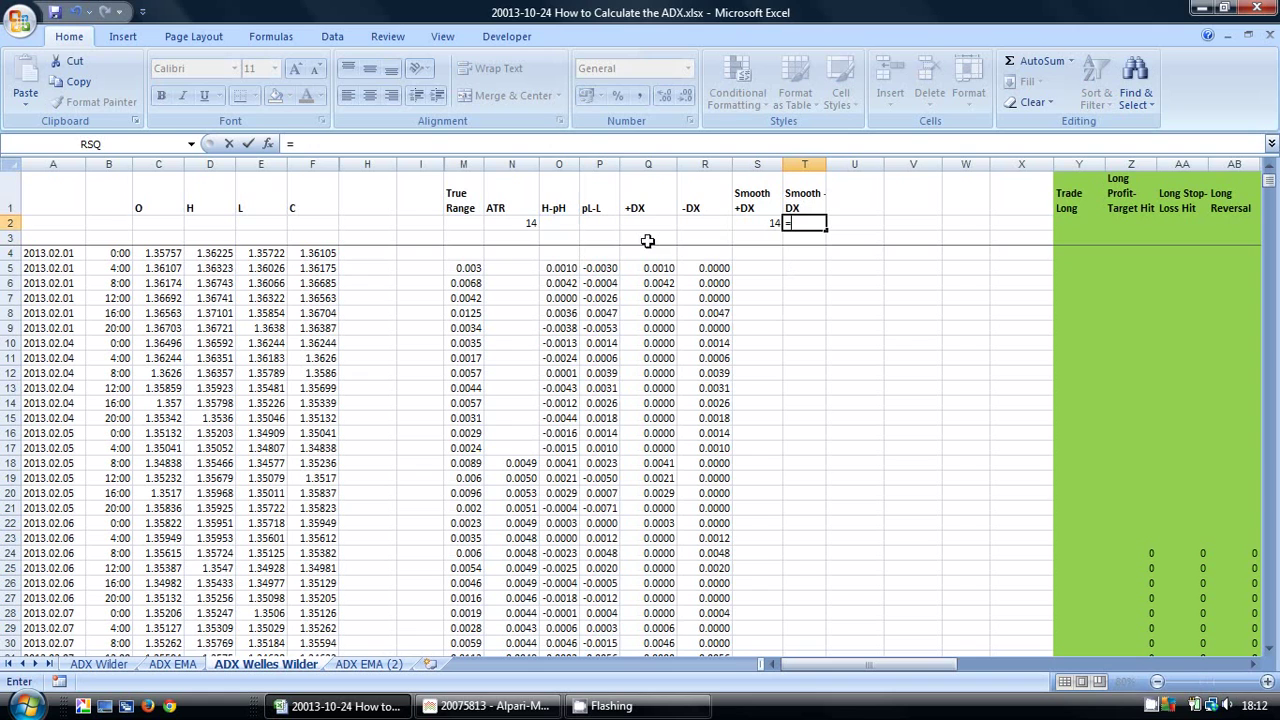
{"action": "left_click", "coordinate": [516, 225]}
{"action": "key", "text": "Return"}
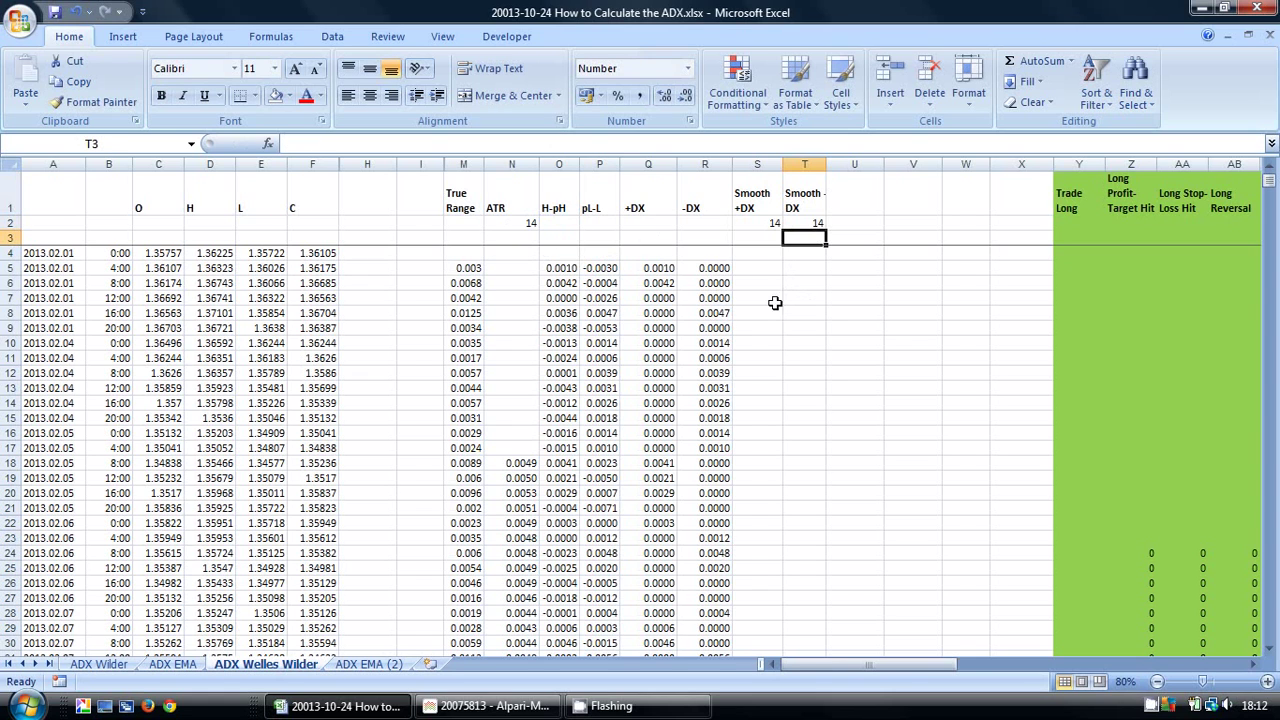
Enter the first Smooth +DX value in S18 as =AVERAGE(Q5:Q18).
{"action": "left_click", "coordinate": [757, 466]}
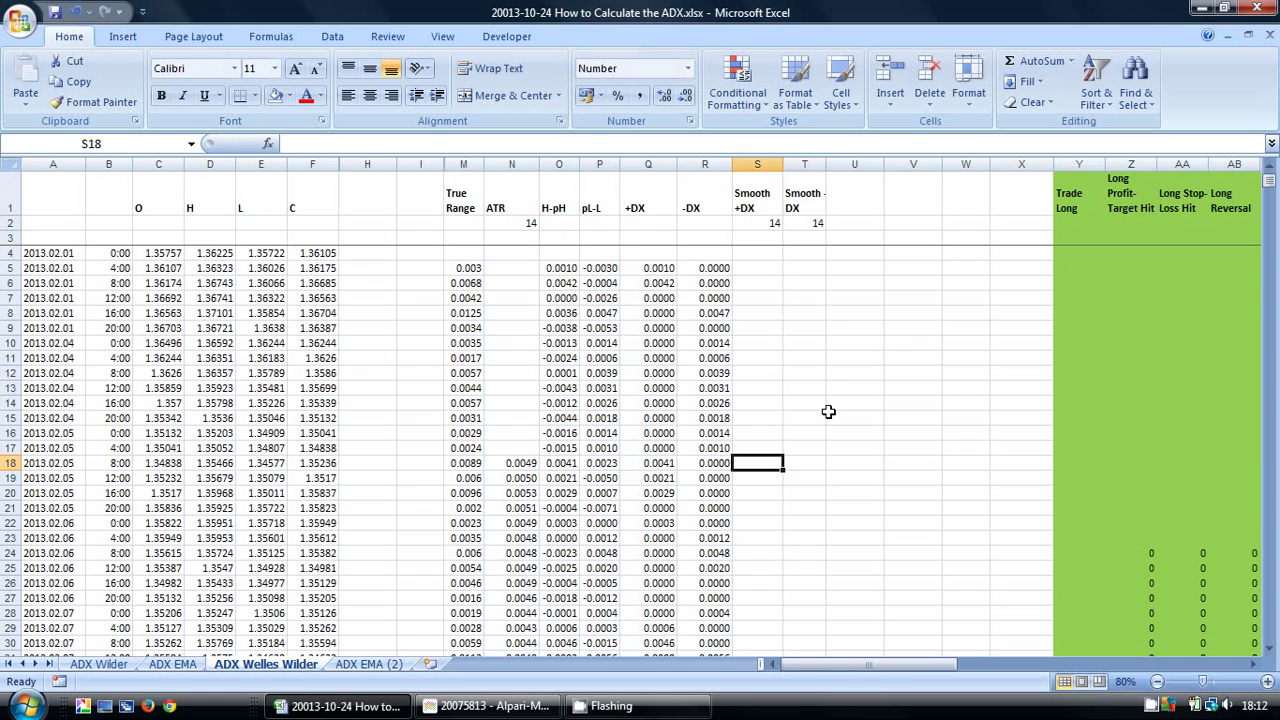
{"action": "type", "text": "=avera"}
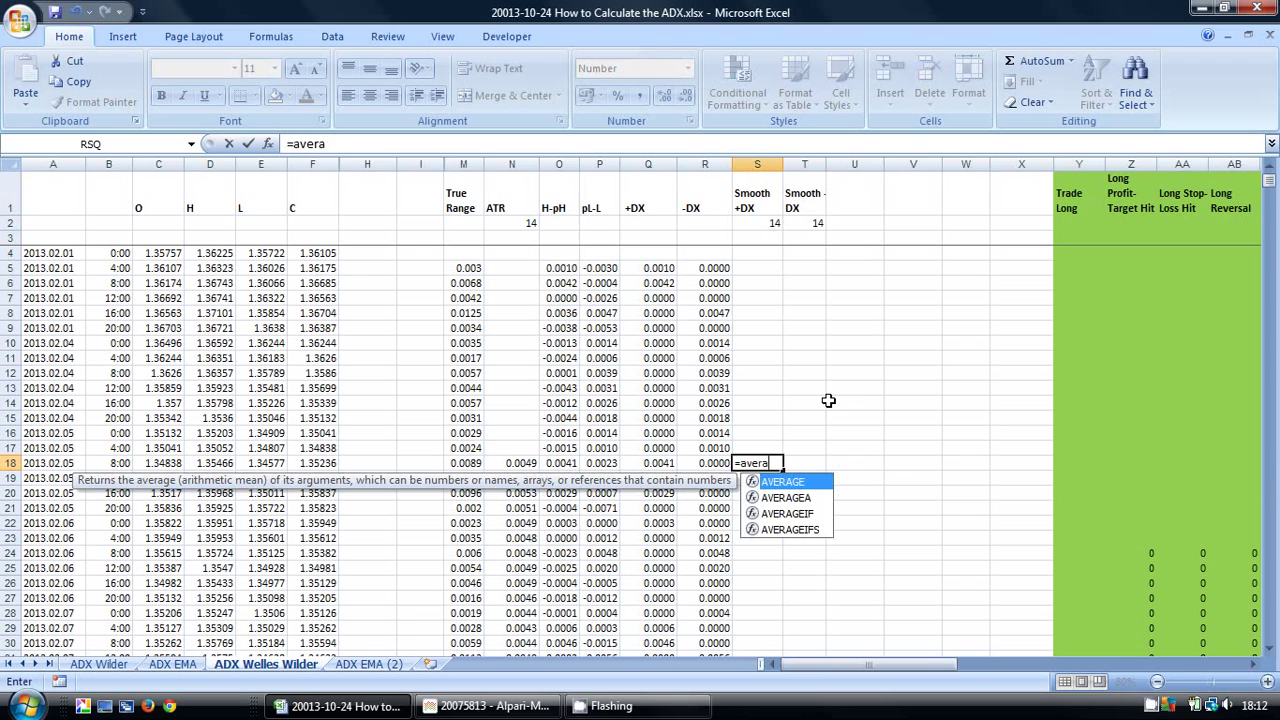
{"action": "type", "text": "ge("}
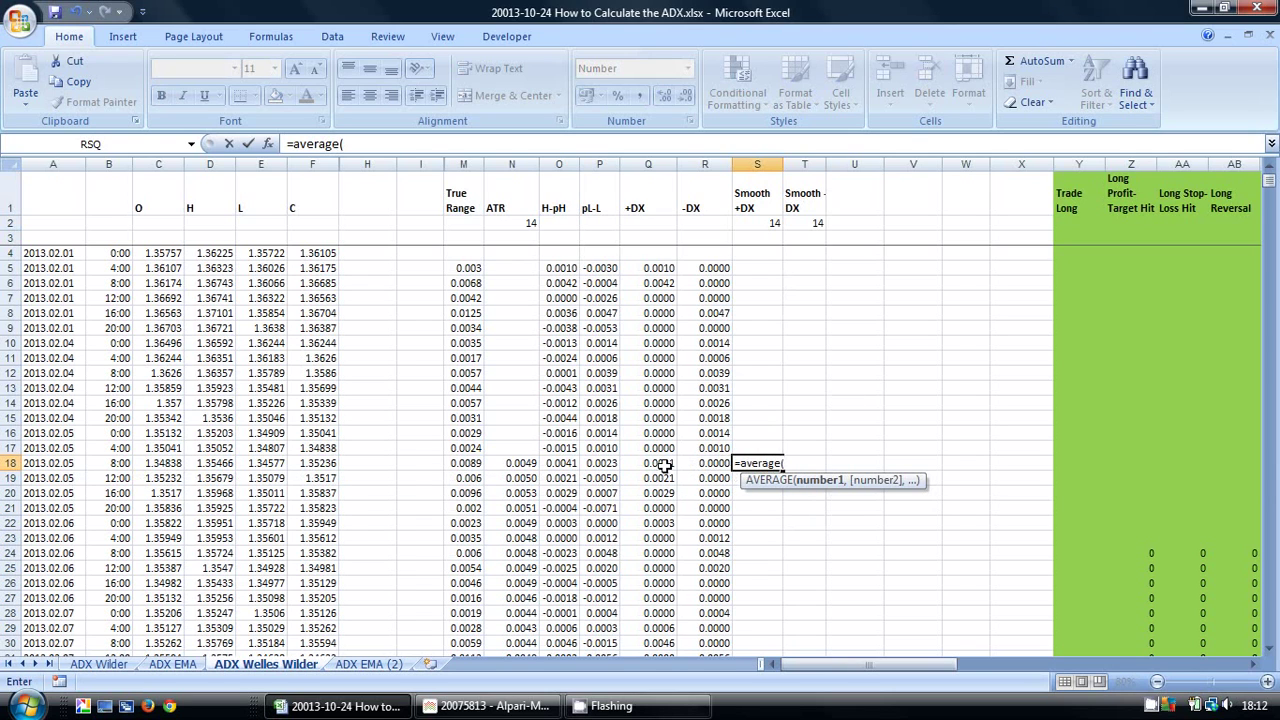
{"action": "left_click_drag", "start_coordinate": [660, 467], "coordinate": [660, 268]}
{"action": "type", "text": ")"}
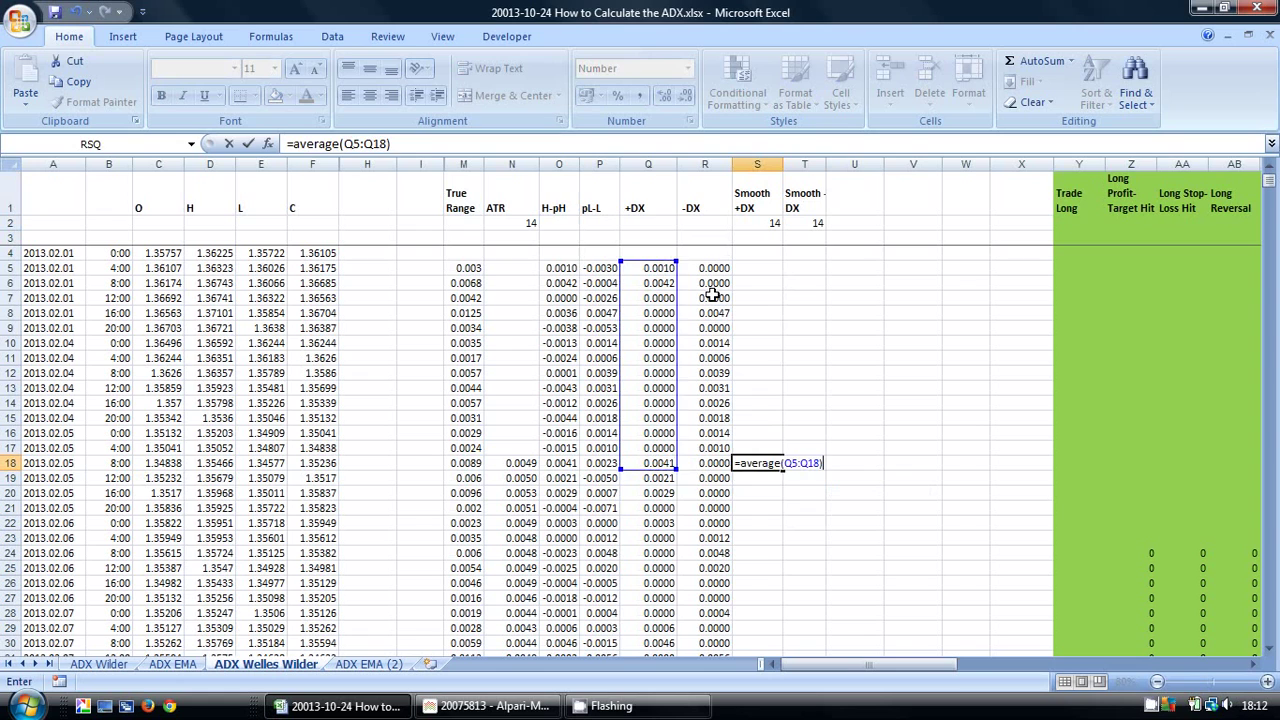
{"action": "key", "text": "Return"}
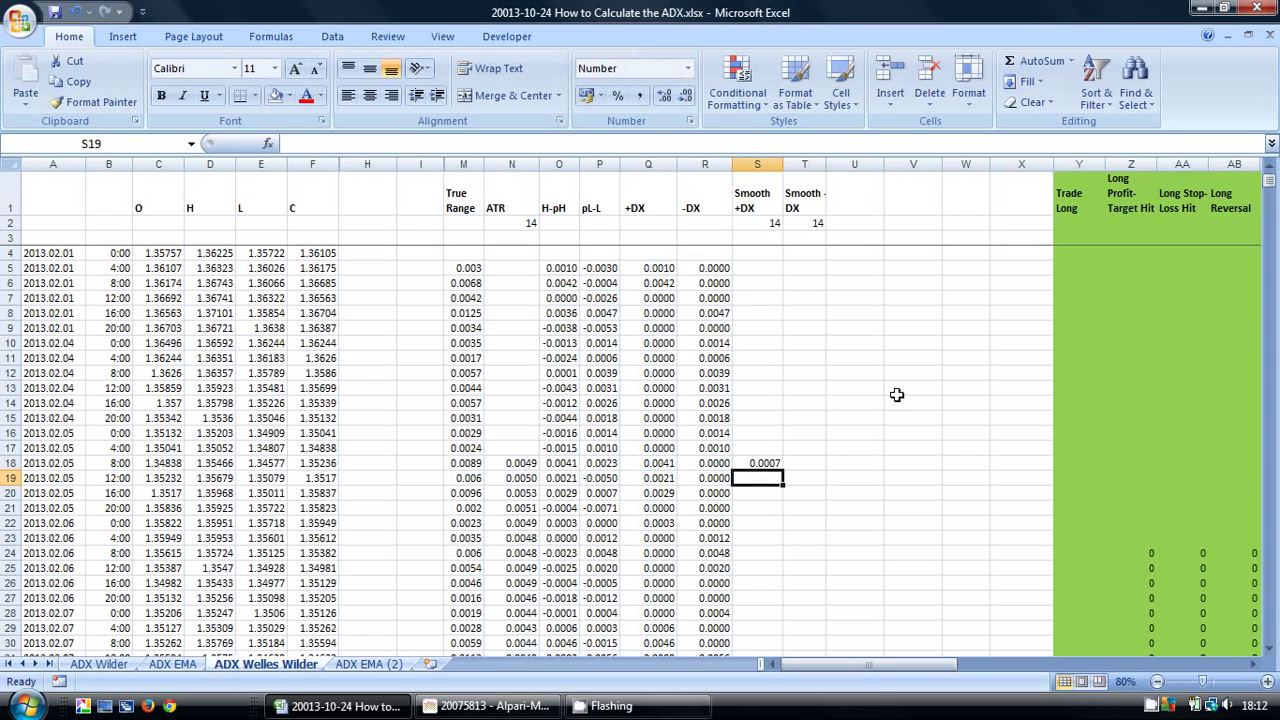
Start the Smooth +DX recursive formula in S19 with =S18*($S$2-1).
{"action": "type", "text": "="}
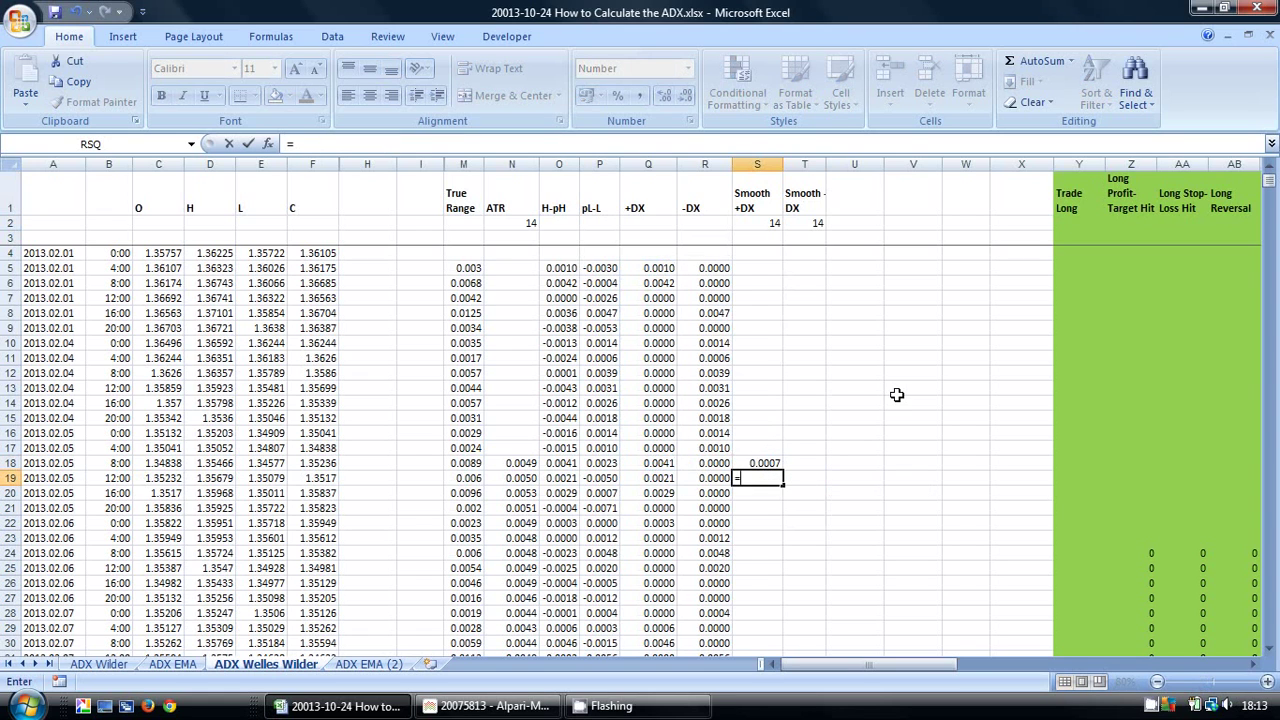
{"action": "key", "text": "Up"}
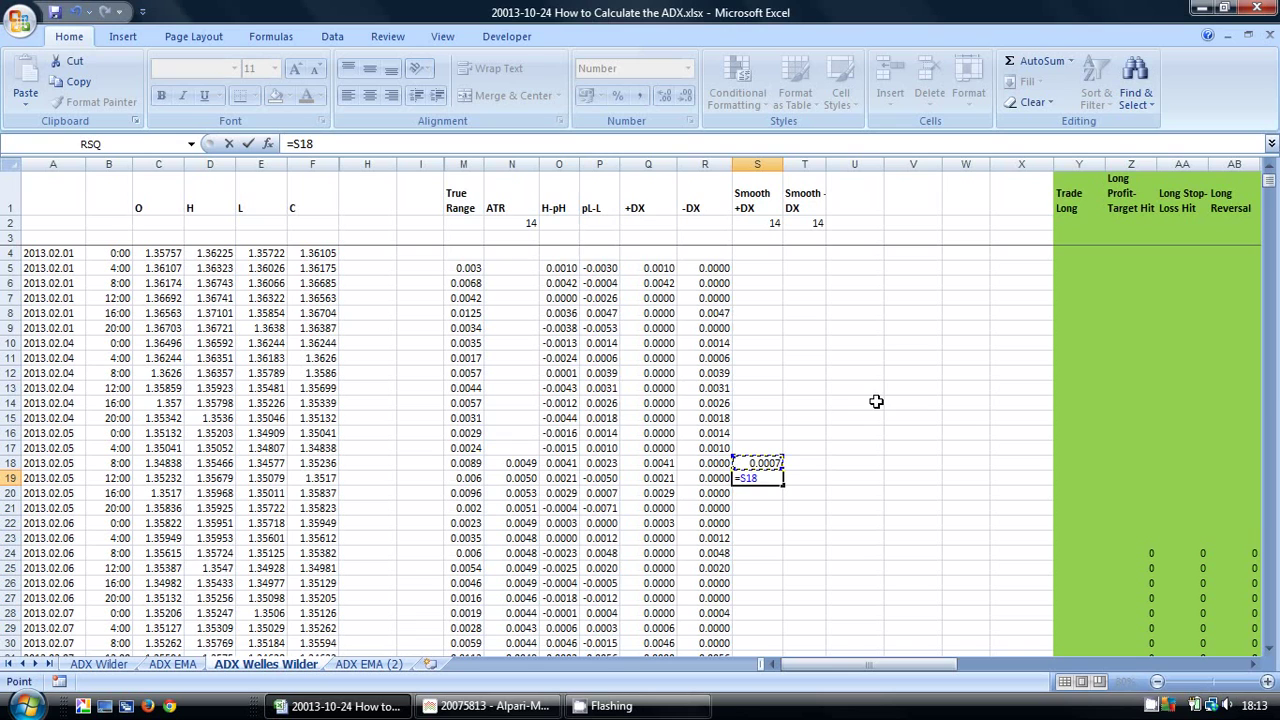
{"action": "type", "text": "*("}
{"action": "left_click", "coordinate": [755, 224]}
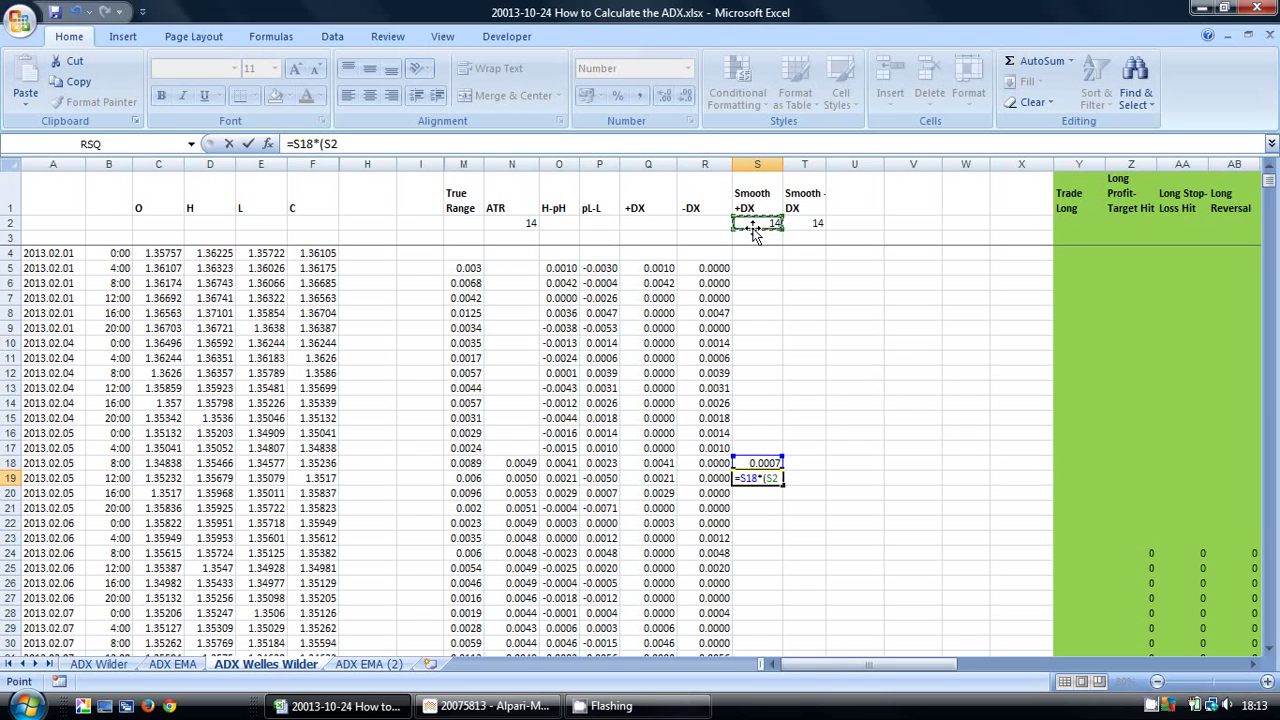
{"action": "key", "text": "F4"}
{"action": "type", "text": "-1)"}
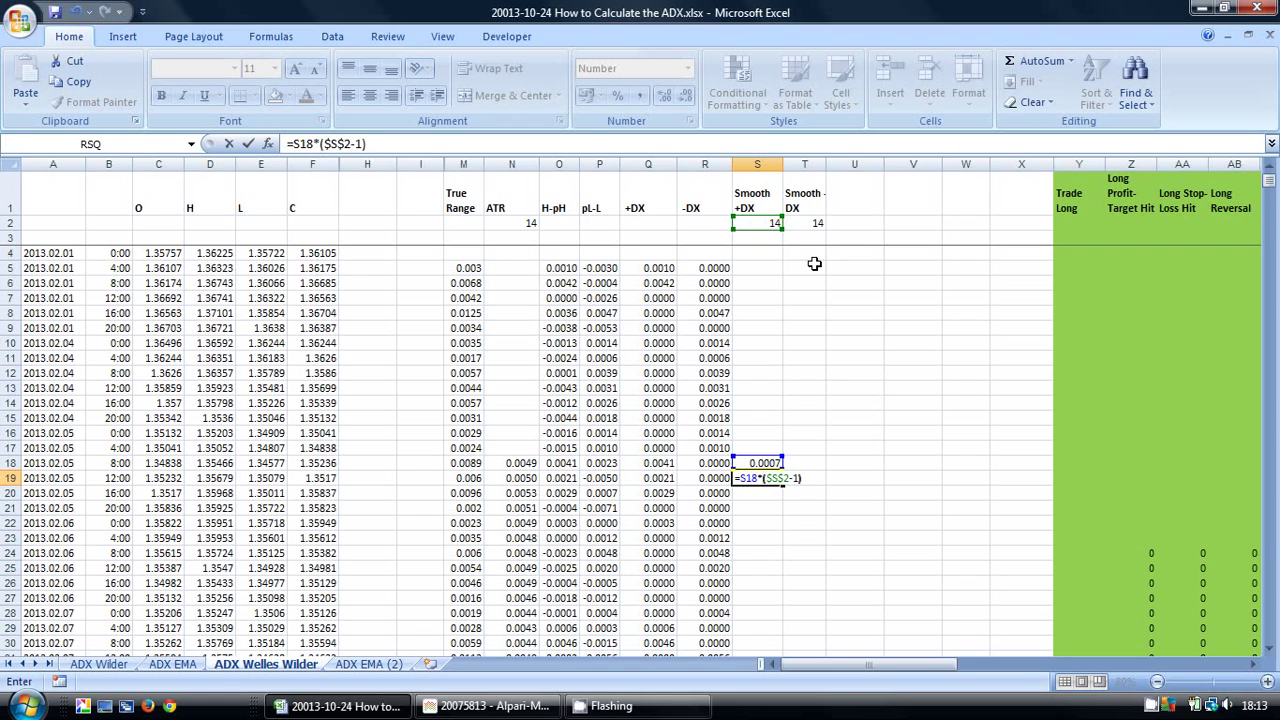
{"action": "key", "text": "Return"}
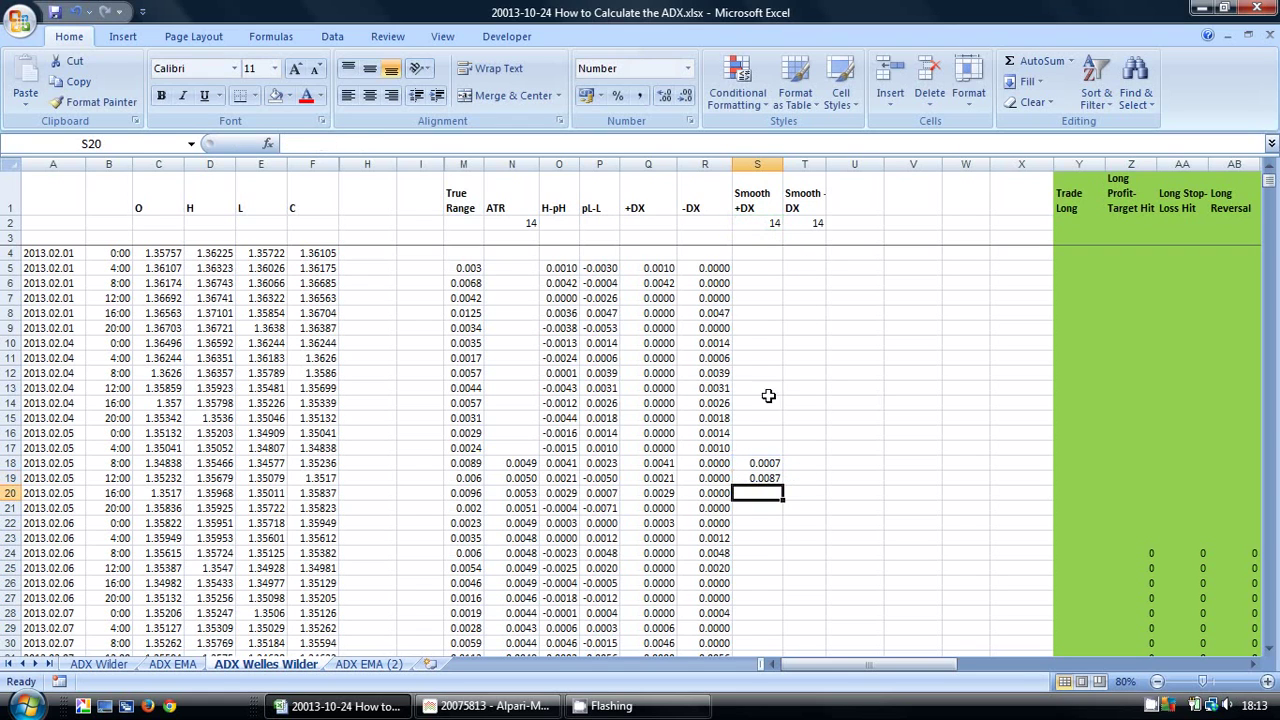
Bracket the product in the S19 formula and add R19, giving =(S18*($S$2-1))+R19.
{"action": "left_click", "coordinate": [770, 480]}
{"action": "left_click", "coordinate": [422, 145]}
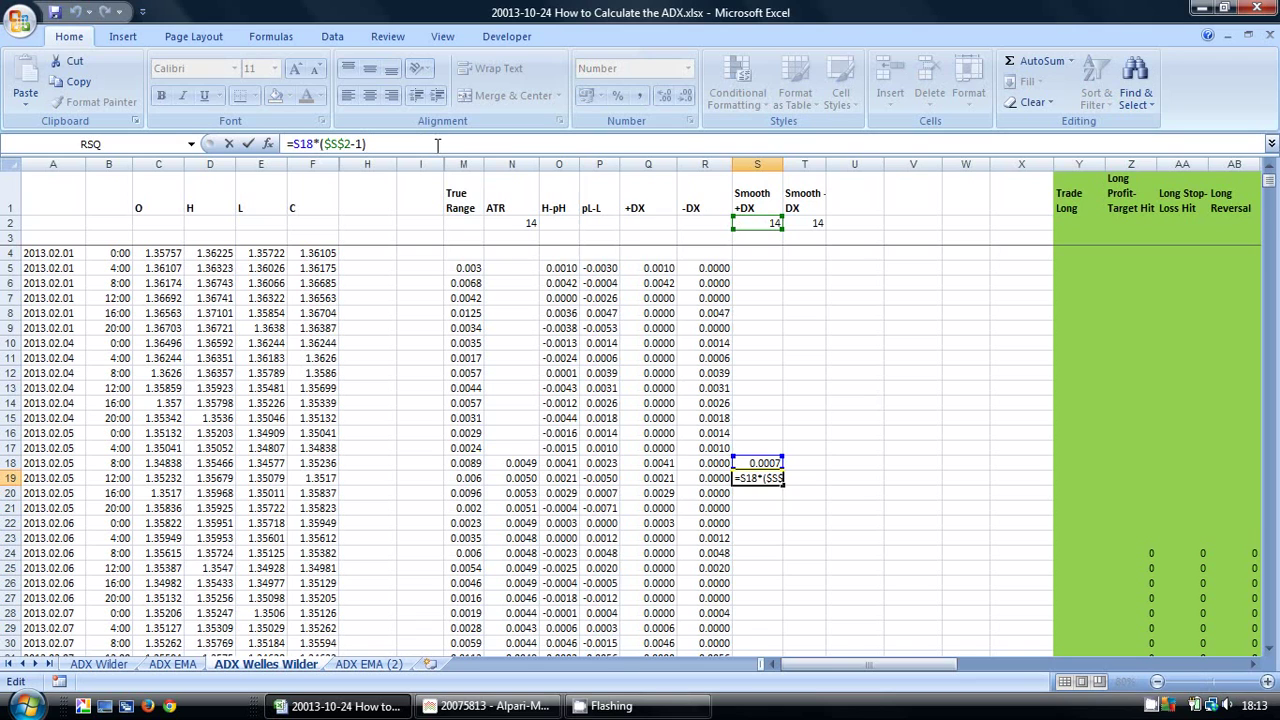
{"action": "type", "text": ")"}
{"action": "left_click", "coordinate": [291, 144]}
{"action": "type", "text": "("}
{"action": "key", "text": "End"}
{"action": "type", "text": "+"}
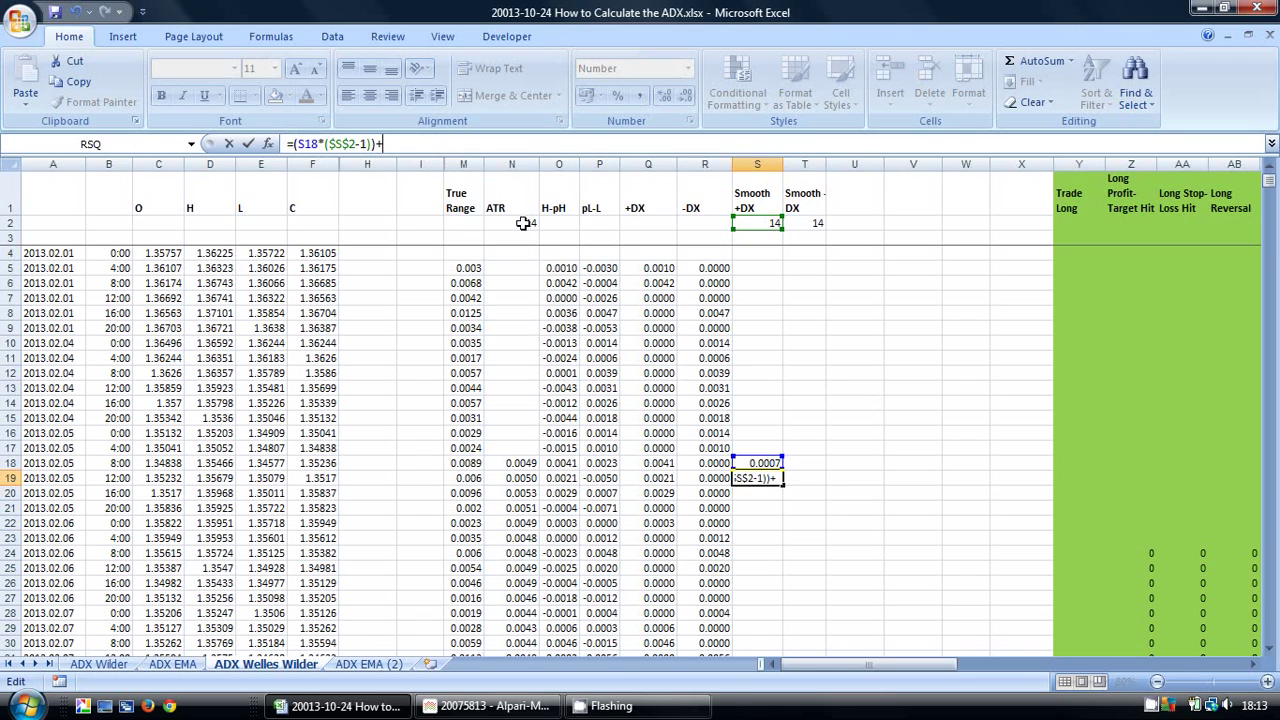
{"action": "left_click", "coordinate": [758, 463]}
{"action": "key", "text": "Down"}
{"action": "key", "text": "Left"}
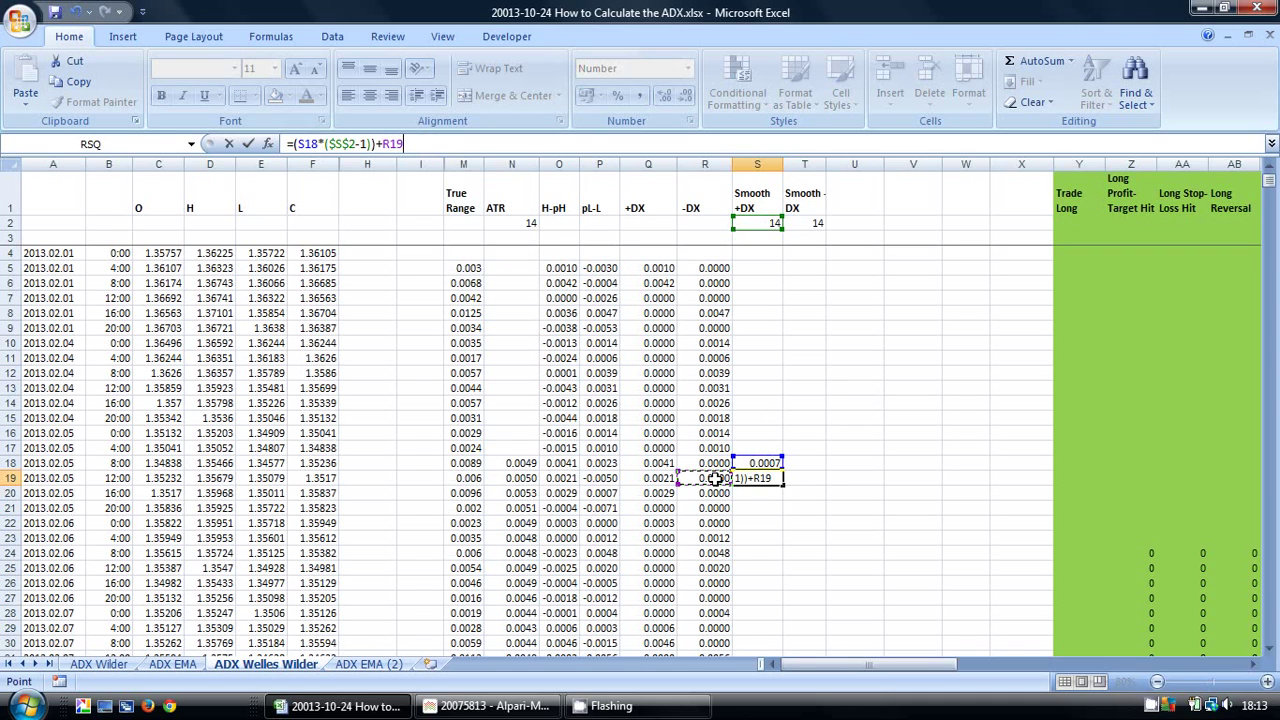
Enclose the whole S19 sum in brackets and divide it by the period: =((S18*($S$2-1))+R19)/$S$2.
{"action": "type", "text": ")"}
{"action": "left_click", "coordinate": [296, 144]}
{"action": "type", "text": "("}
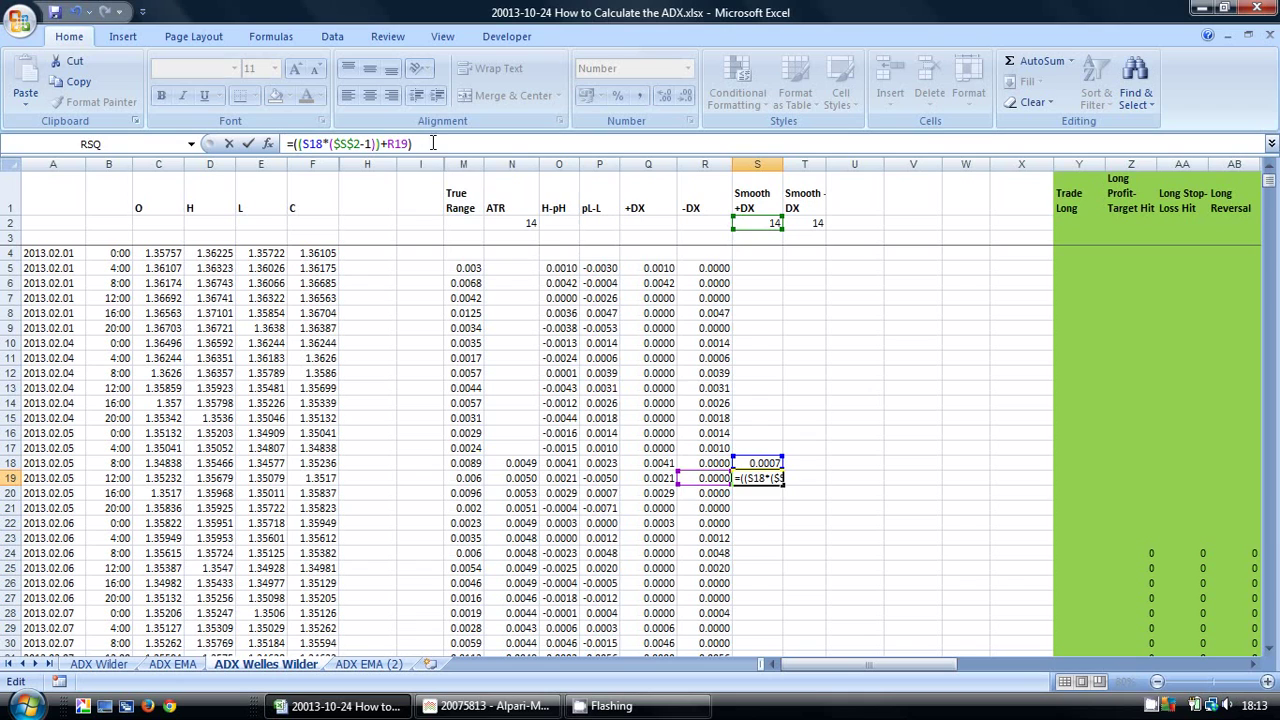
{"action": "type", "text": "/"}
{"action": "left_click", "coordinate": [750, 224]}
{"action": "key", "text": "F4"}
{"action": "key", "text": "Return"}
Correct the S19 formula to reference the +DX value in Q19 instead of R19.
{"action": "left_click_drag", "start_coordinate": [762, 464], "coordinate": [762, 474]}
{"action": "left_click", "coordinate": [764, 478]}
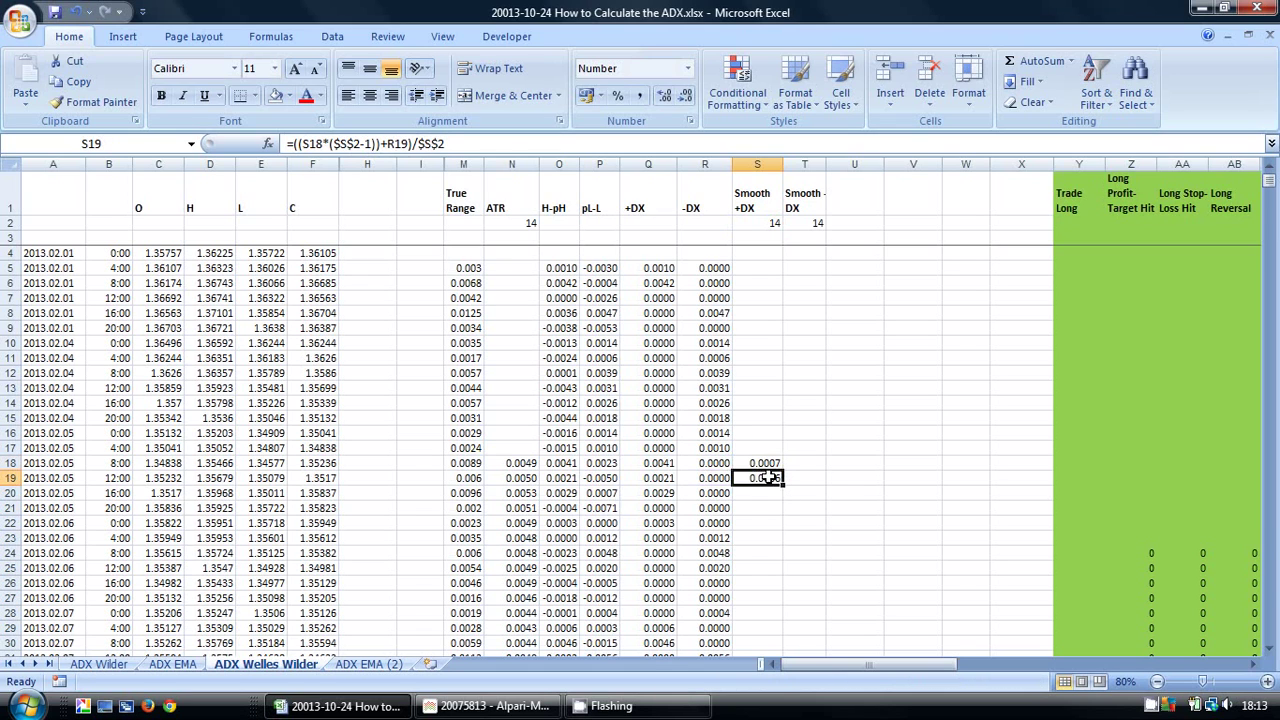
{"action": "double_click", "coordinate": [764, 478]}
{"action": "left_click_drag", "start_coordinate": [706, 485], "coordinate": [660, 490]}
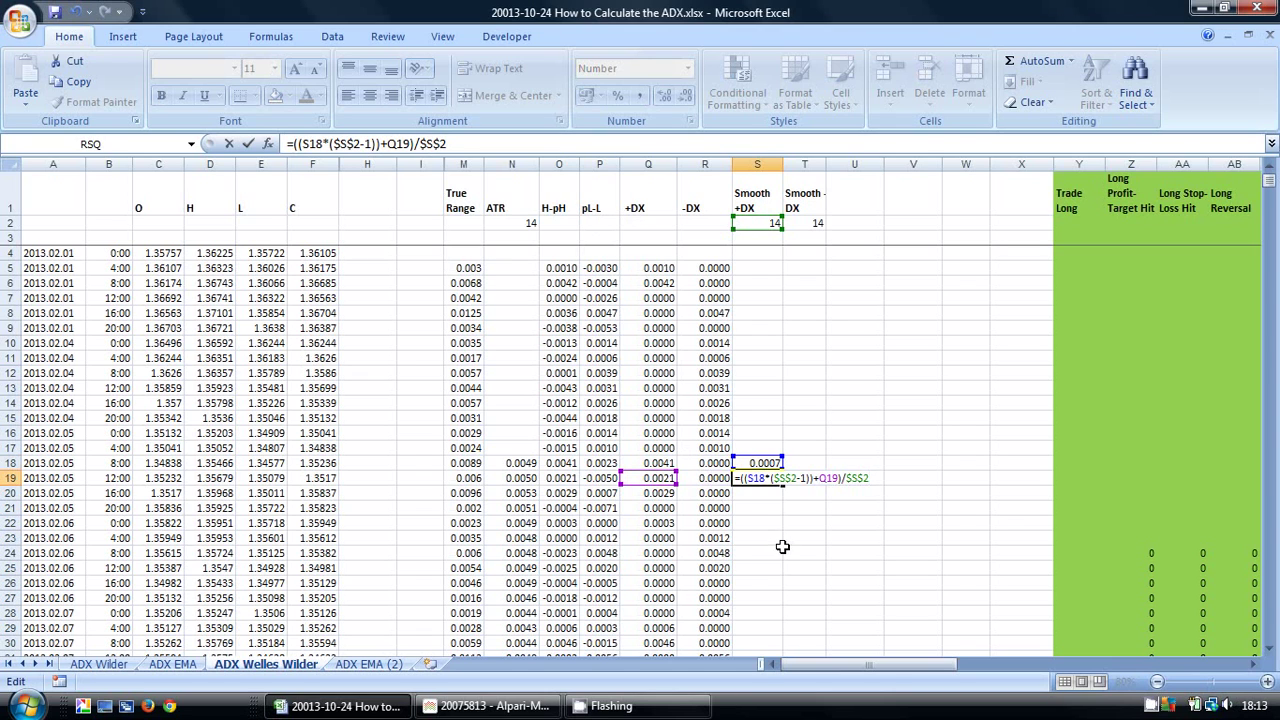
{"action": "key", "text": "Return"}
Copy S18:S19 across to column T and change the T19 formula to =((T18*($T$2-1))+R19)/$T$2.
{"action": "left_click_drag", "start_coordinate": [757, 460], "coordinate": [830, 490]}
{"action": "double_click", "coordinate": [803, 479]}
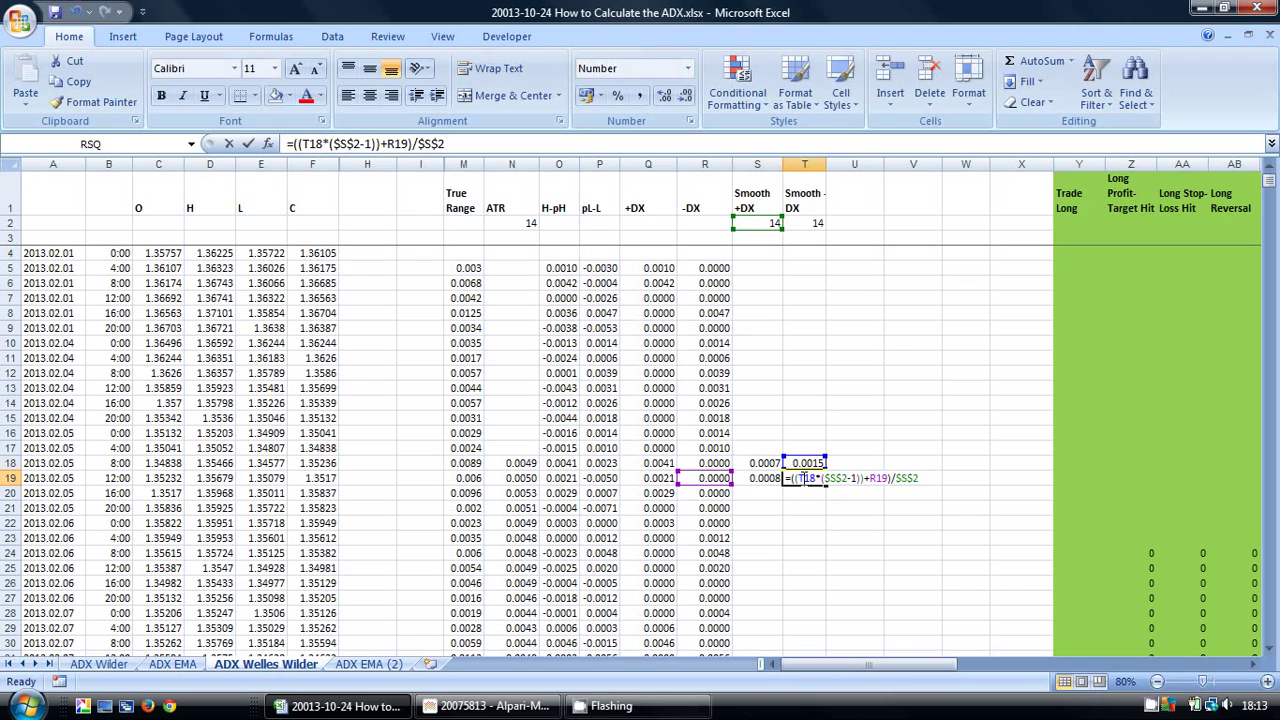
{"action": "left_click", "coordinate": [810, 224]}
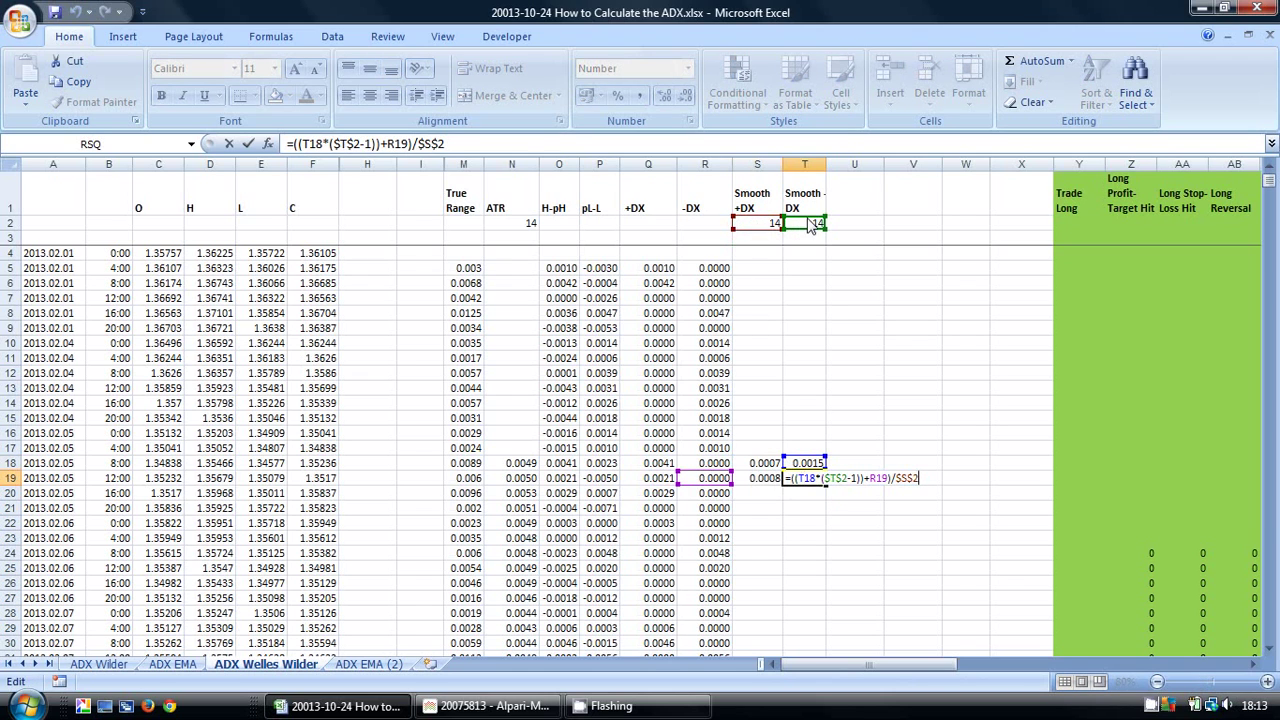
{"action": "key", "text": "End"}
{"action": "left_click", "coordinate": [810, 224]}
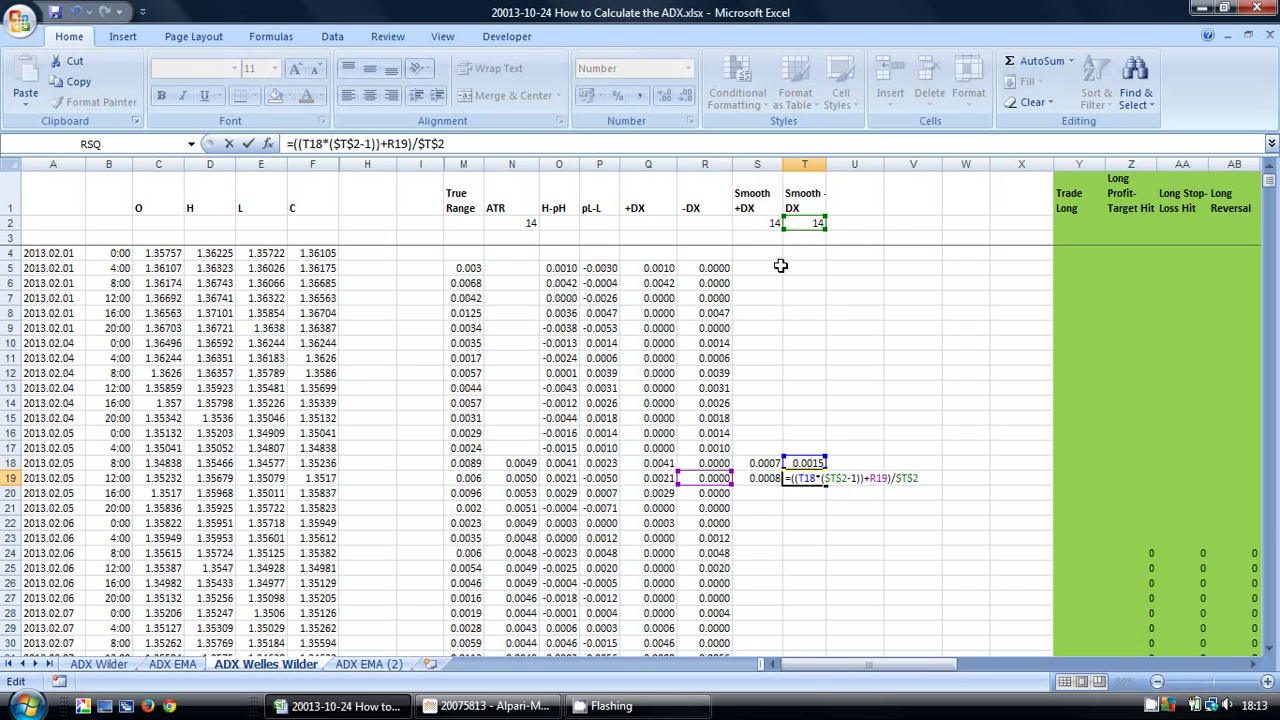
{"action": "key", "text": "Return"}
Fill the smoothing formulas in S19:T19 down both columns.
{"action": "left_click_drag", "start_coordinate": [760, 478], "coordinate": [803, 478]}
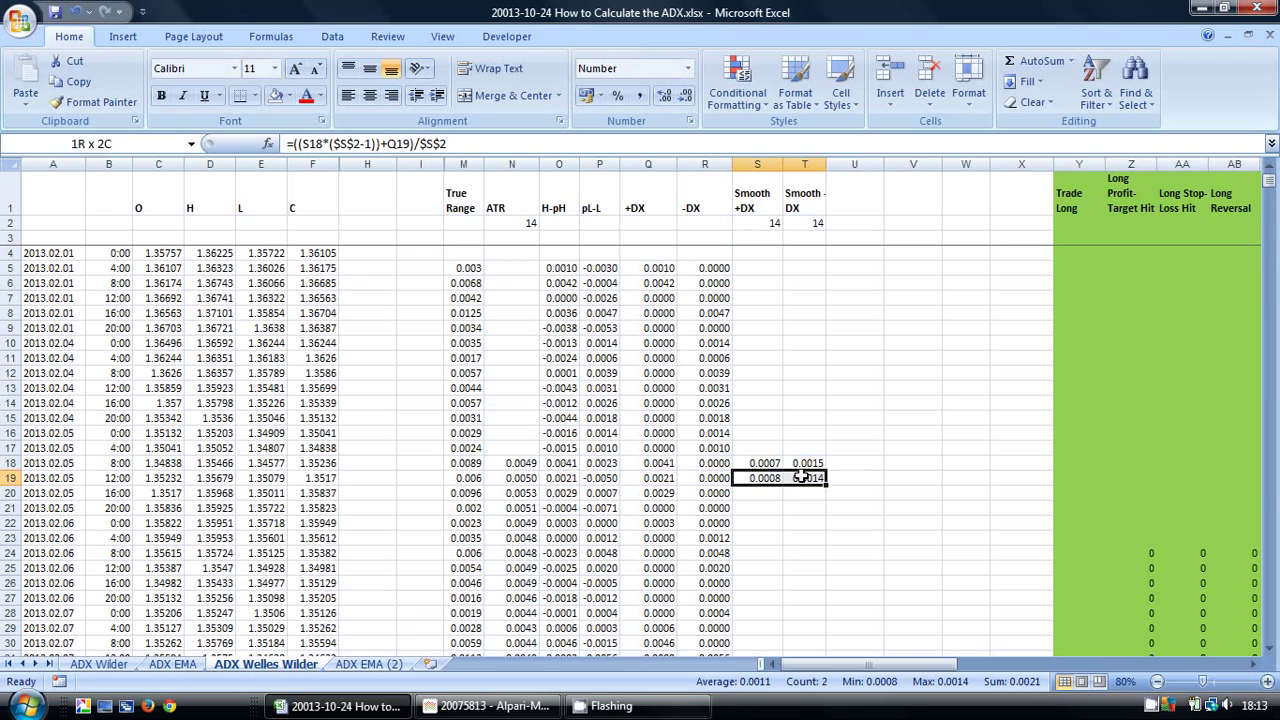
{"action": "double_click", "coordinate": [826, 487]}
{"action": "left_click", "coordinate": [840, 373]}
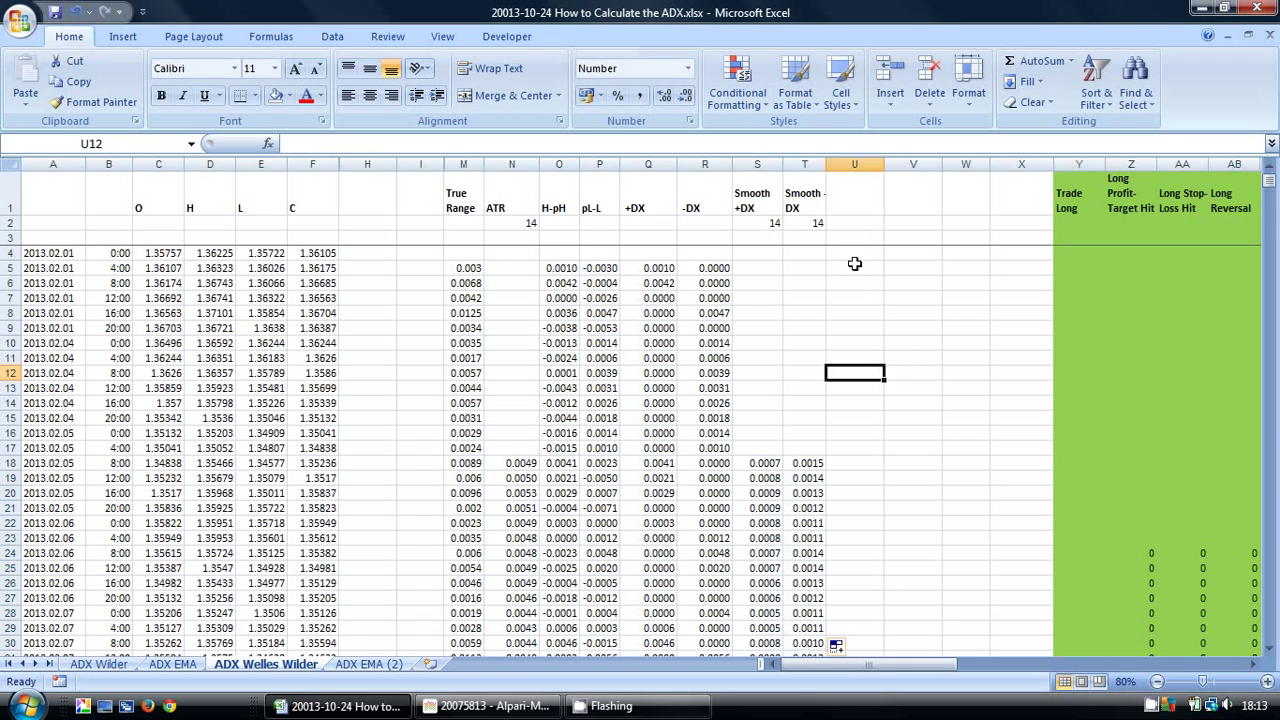
Enter the column headers +DMI in U1 and -DMI in V1.
{"action": "left_click", "coordinate": [862, 196]}
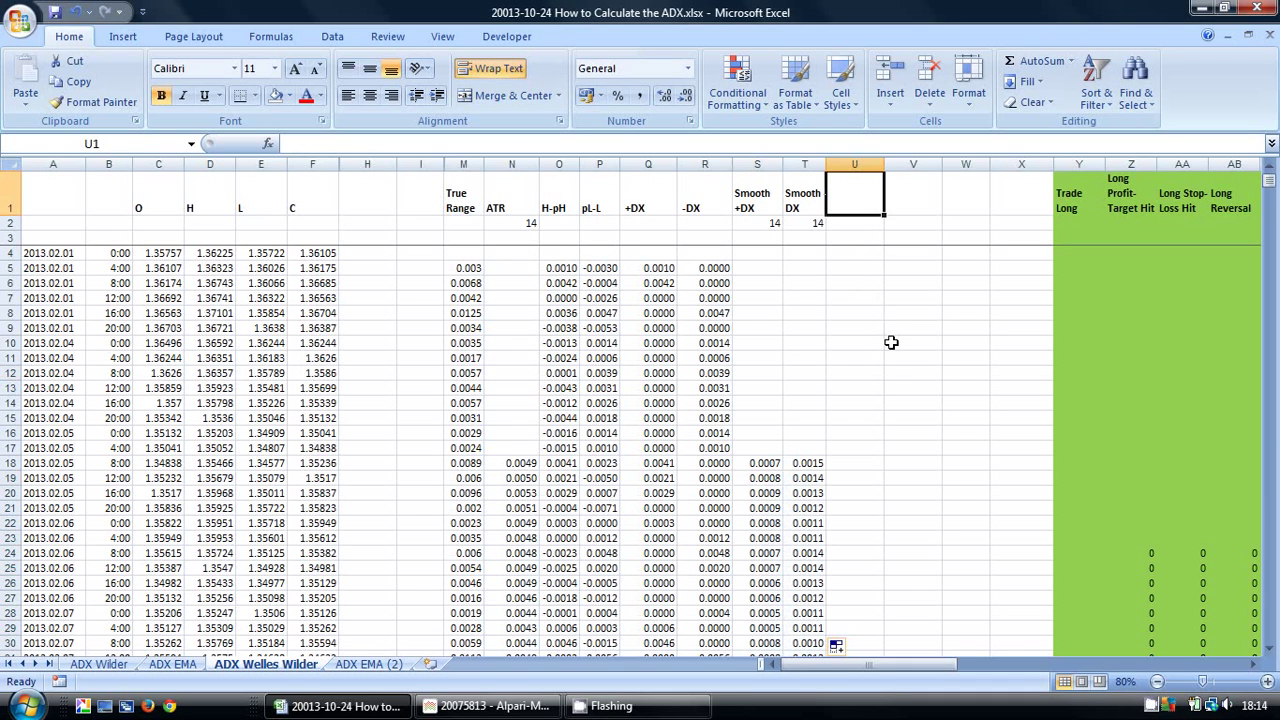
{"action": "key", "text": "BackSpace"}
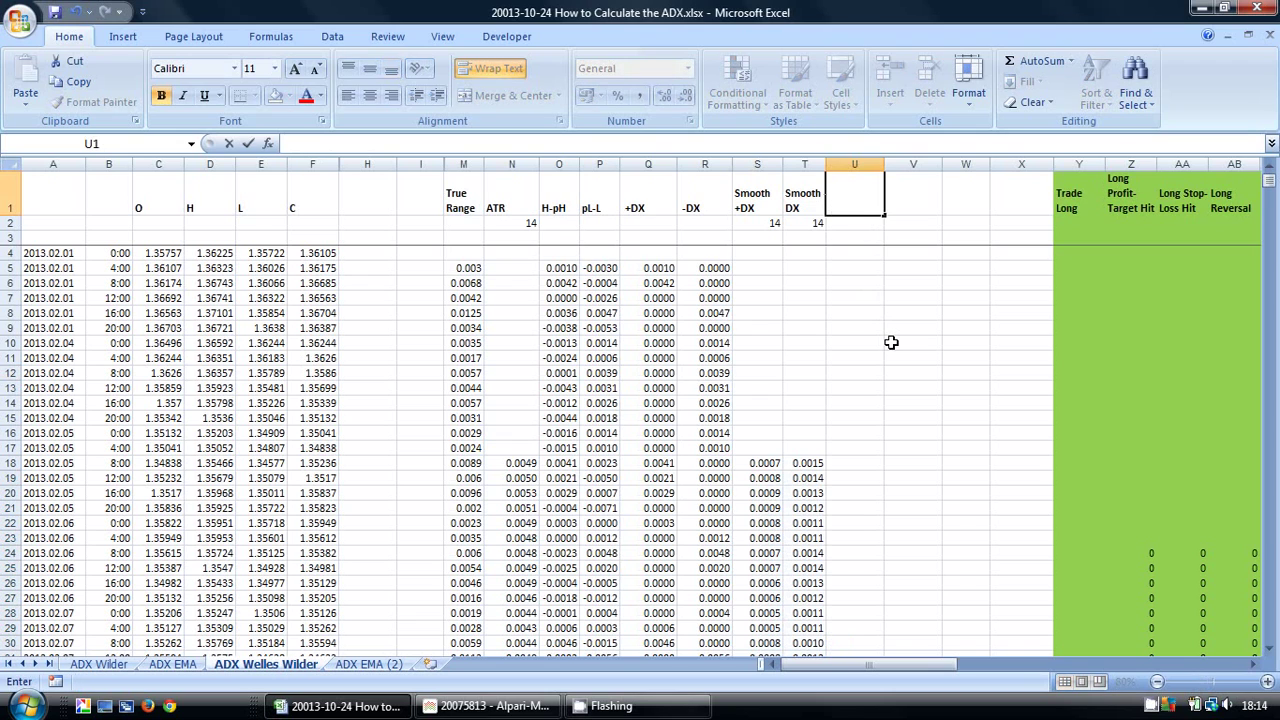
{"action": "type", "text": "+DMI"}
{"action": "key", "text": "Tab"}
{"action": "key", "text": "Tab"}
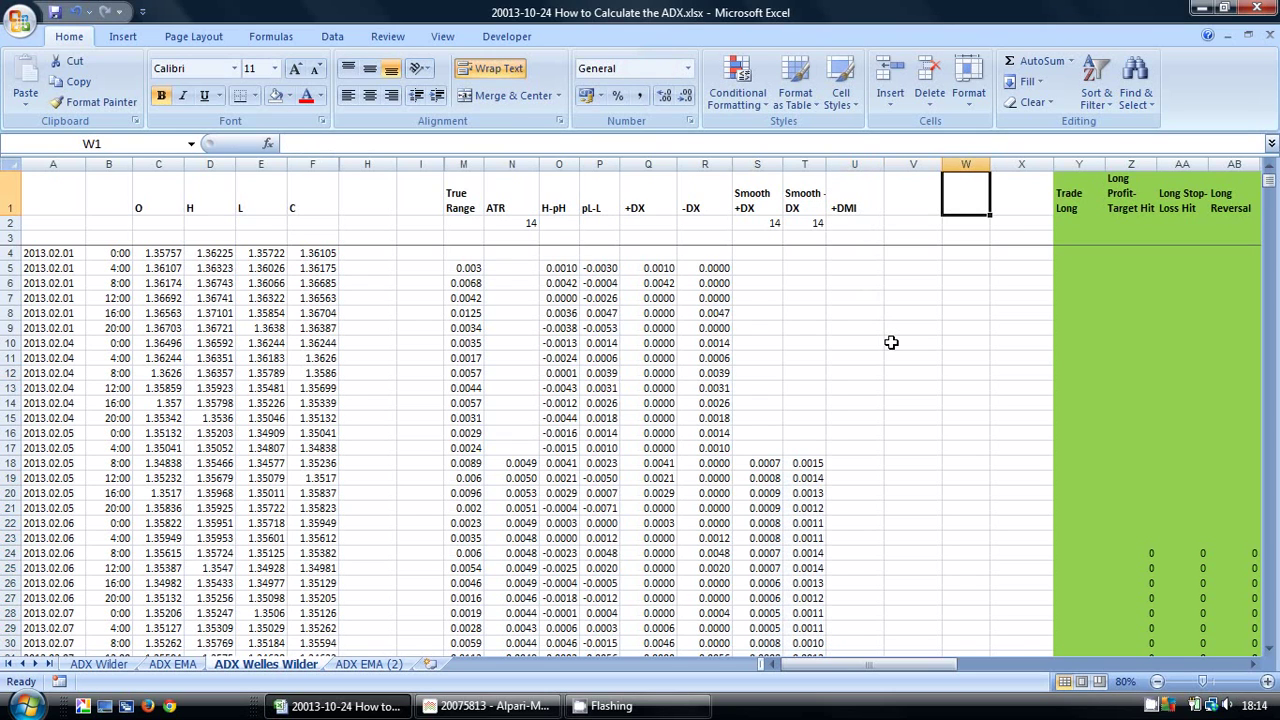
{"action": "left_click", "coordinate": [912, 196]}
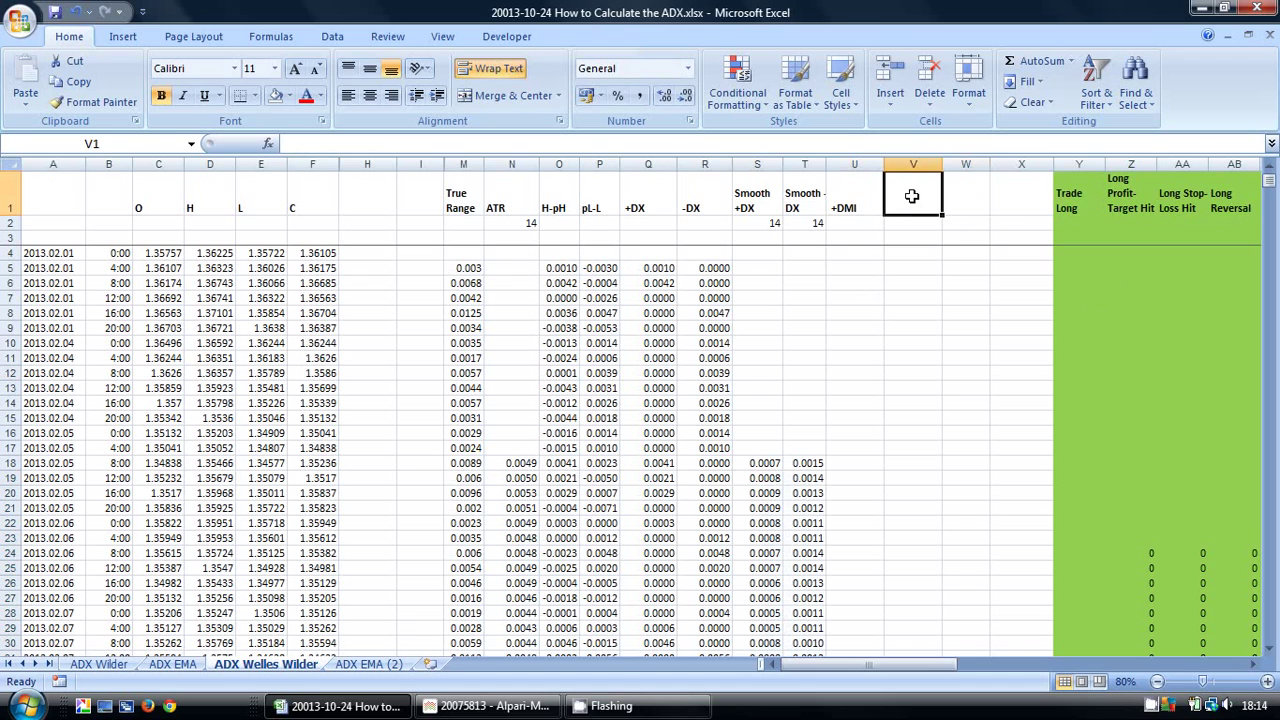
{"action": "double_click", "coordinate": [912, 196]}
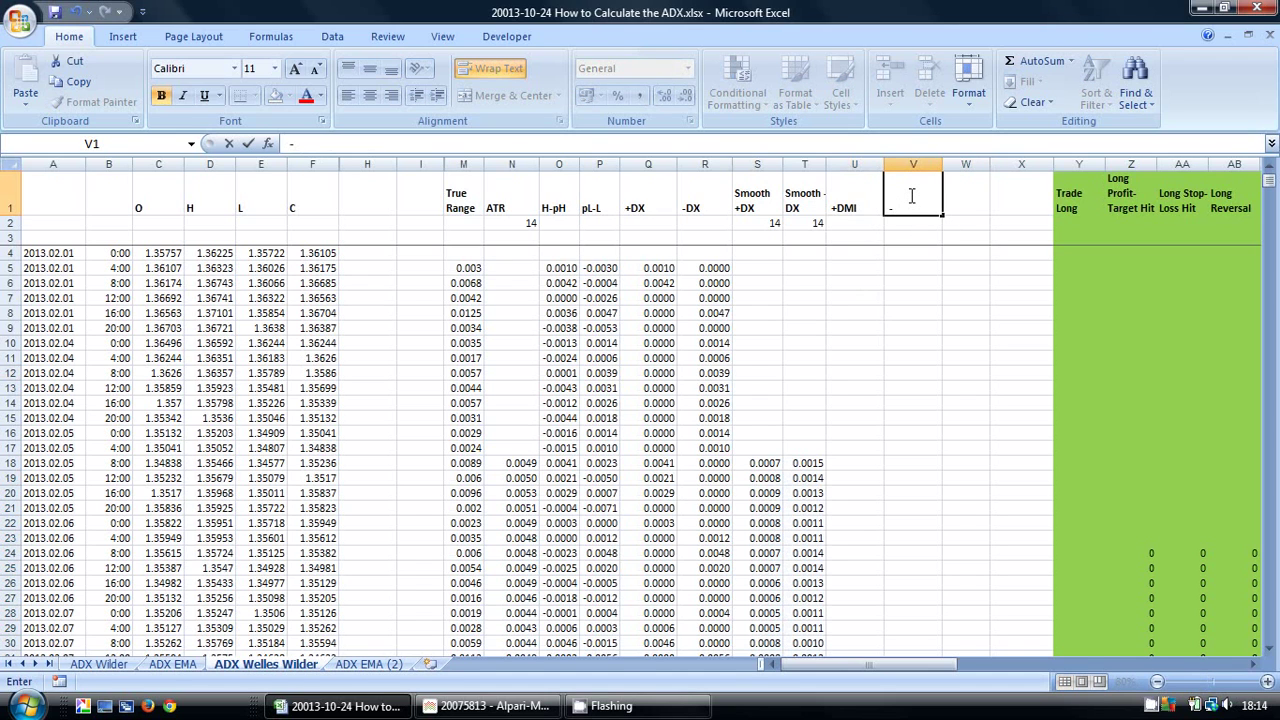
{"action": "type", "text": "-DMI"}
{"action": "key", "text": "Return"}
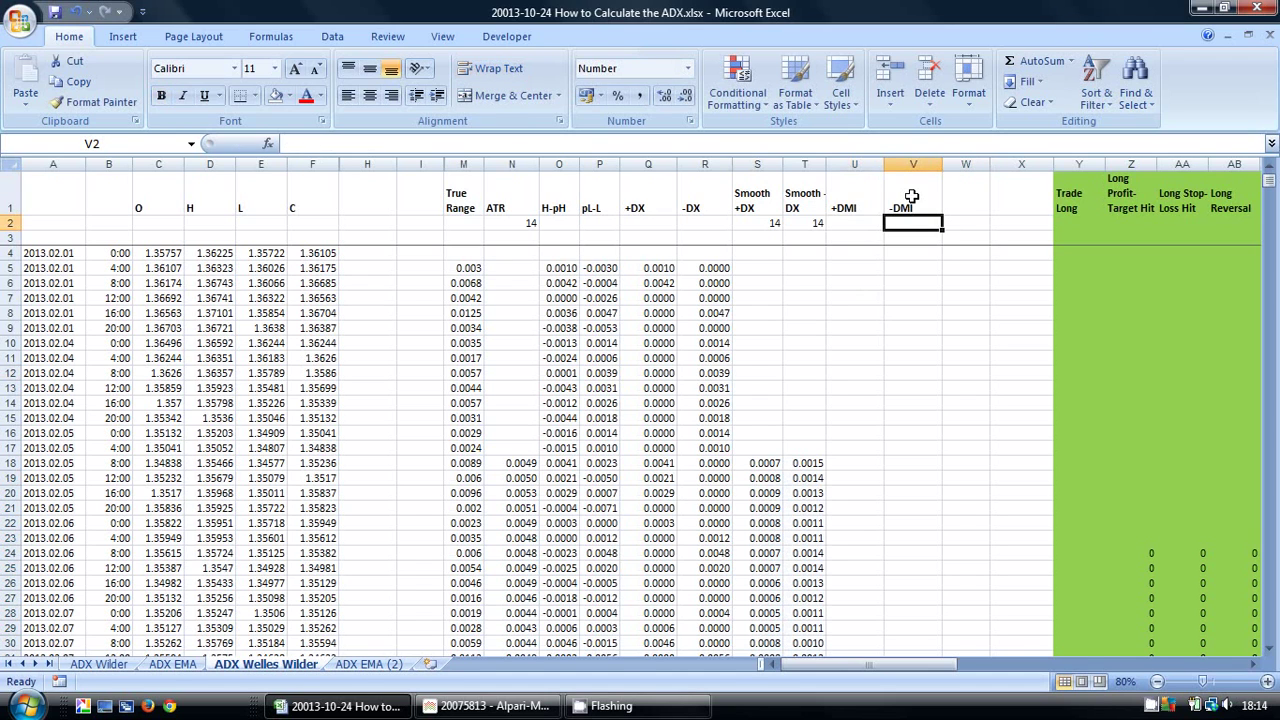
Enter the +DMI formula =(S18/N18)*100 in U18.
{"action": "left_click", "coordinate": [858, 460]}
{"action": "type", "text": "="}
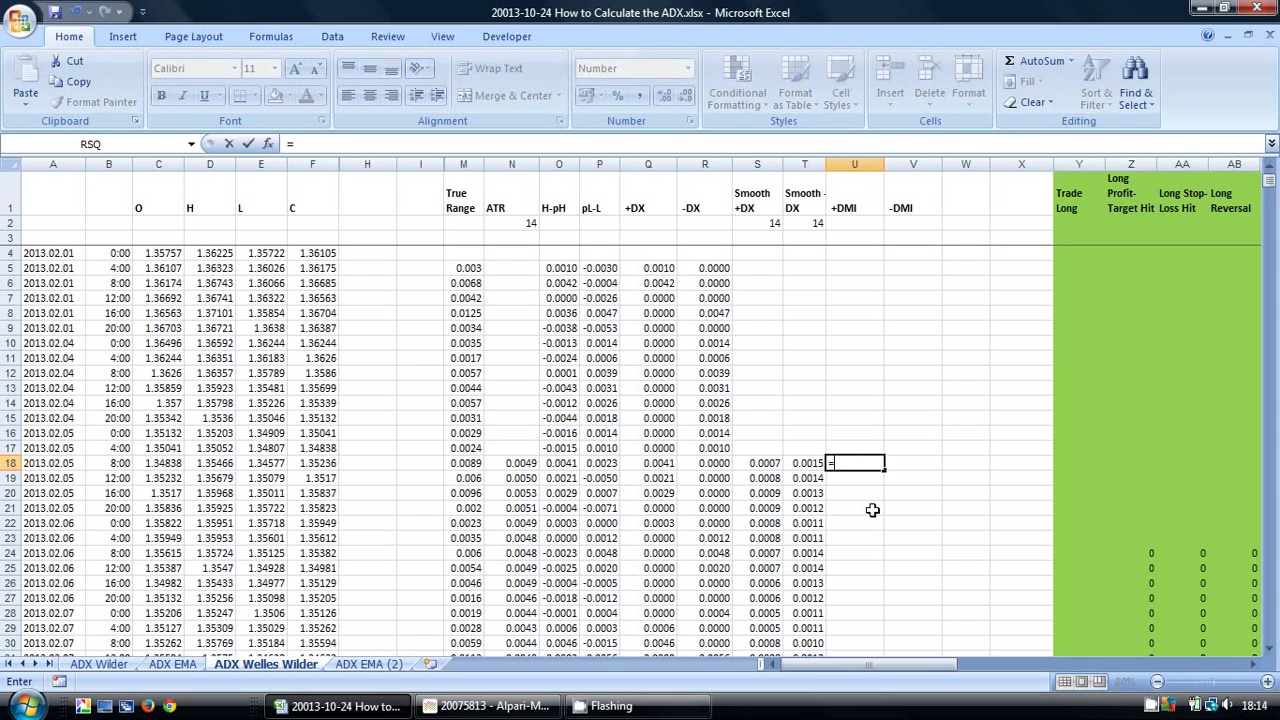
{"action": "left_click", "coordinate": [757, 450]}
{"action": "left_click", "coordinate": [777, 460]}
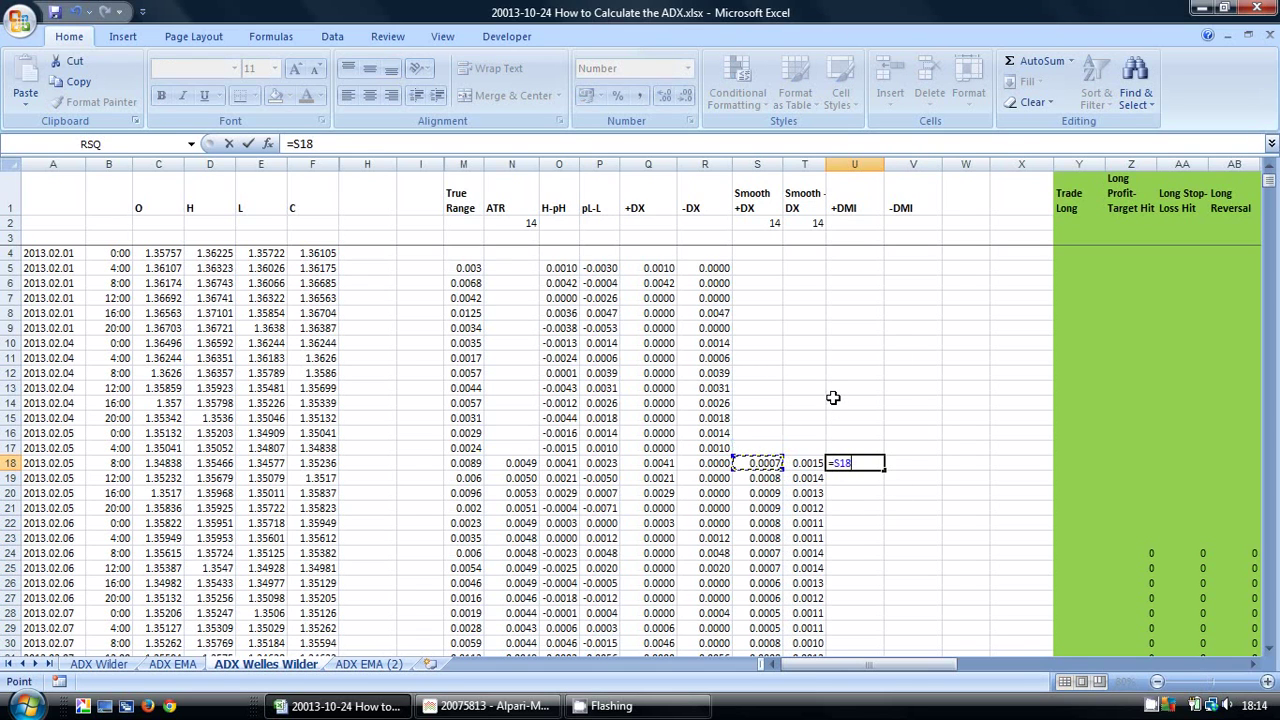
{"action": "type", "text": "/"}
{"action": "left_click", "coordinate": [520, 461]}
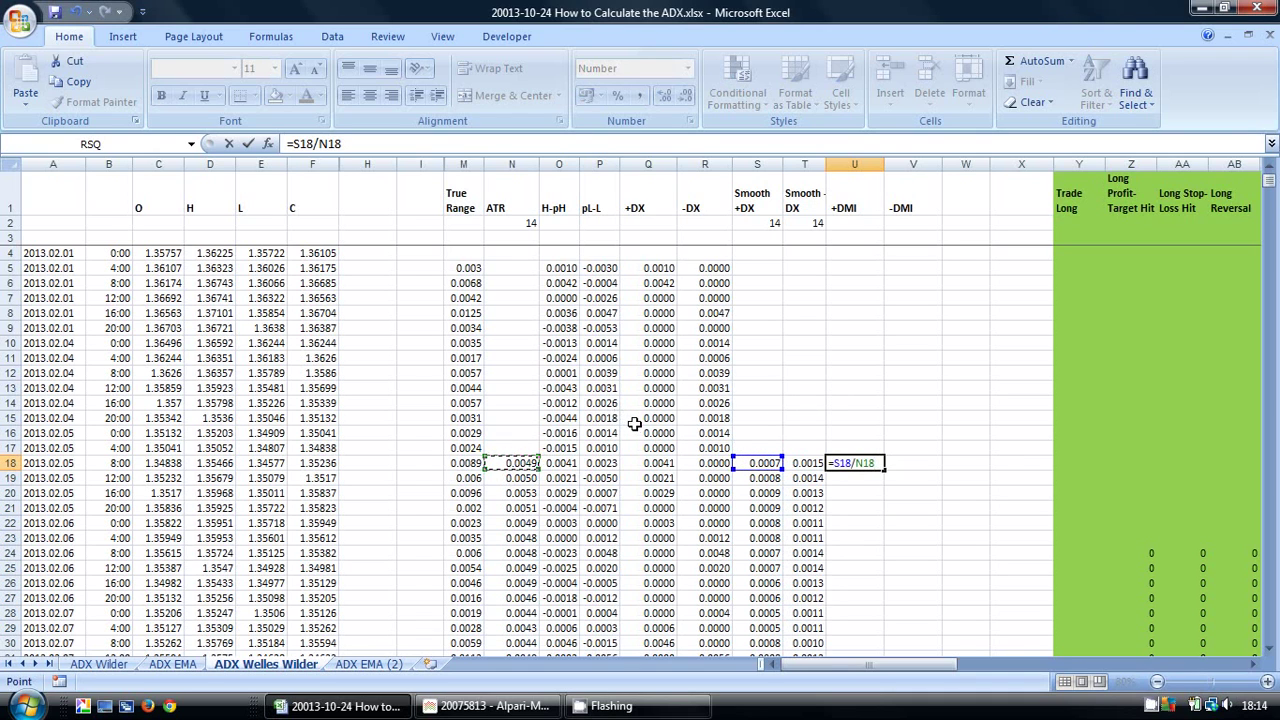
{"action": "type", "text": ")"}
{"action": "left_click", "coordinate": [293, 143]}
{"action": "type", "text": "("}
{"action": "left_click", "coordinate": [366, 145]}
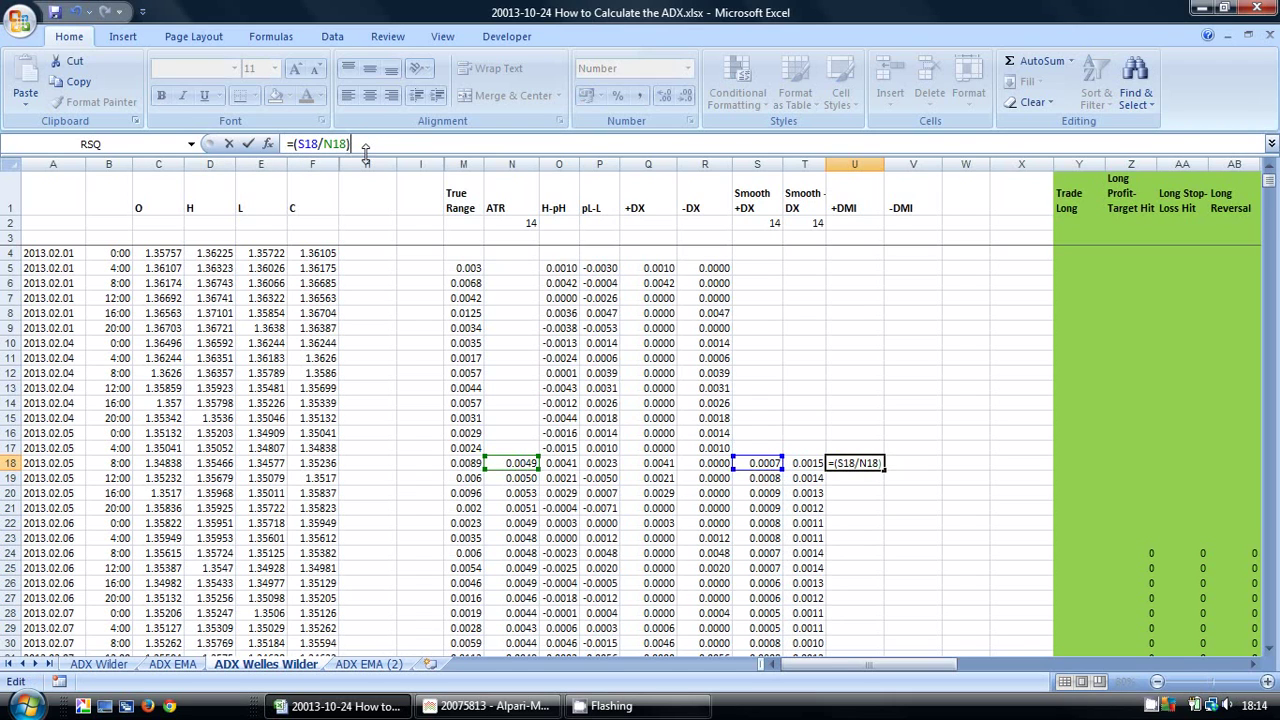
{"action": "type", "text": "*100"}
{"action": "key", "text": "Return"}
{"action": "left_click", "coordinate": [852, 460]}
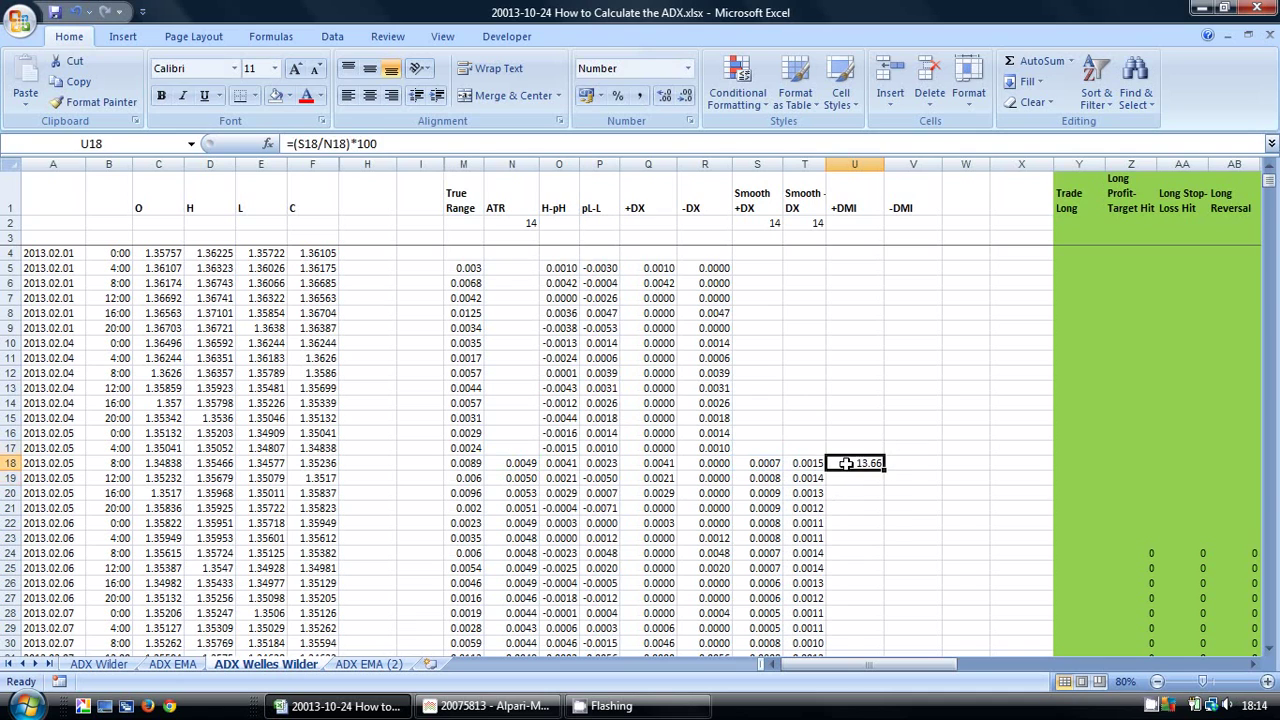
Enter the -DMI formula =(T18/N18)*100 in V18.
{"action": "left_click", "coordinate": [898, 464]}
{"action": "type", "text": "="}
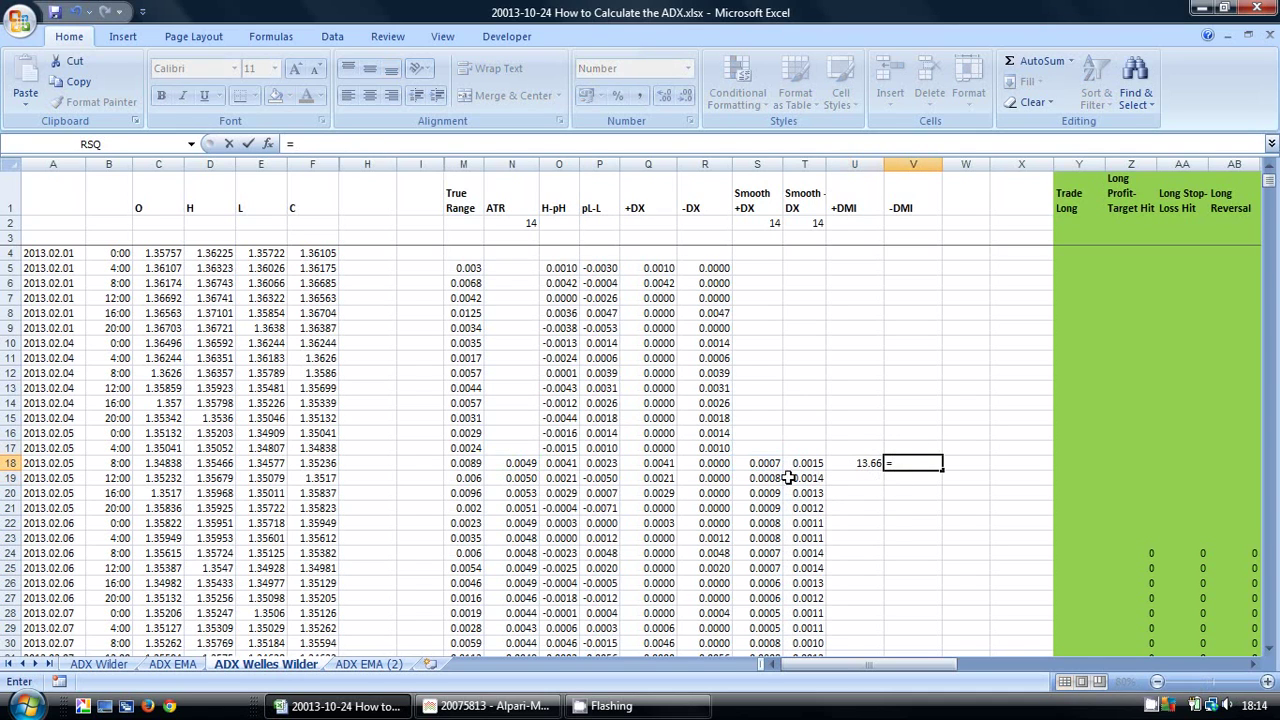
{"action": "left_click", "coordinate": [810, 463]}
{"action": "type", "text": "/"}
{"action": "left_click", "coordinate": [515, 464]}
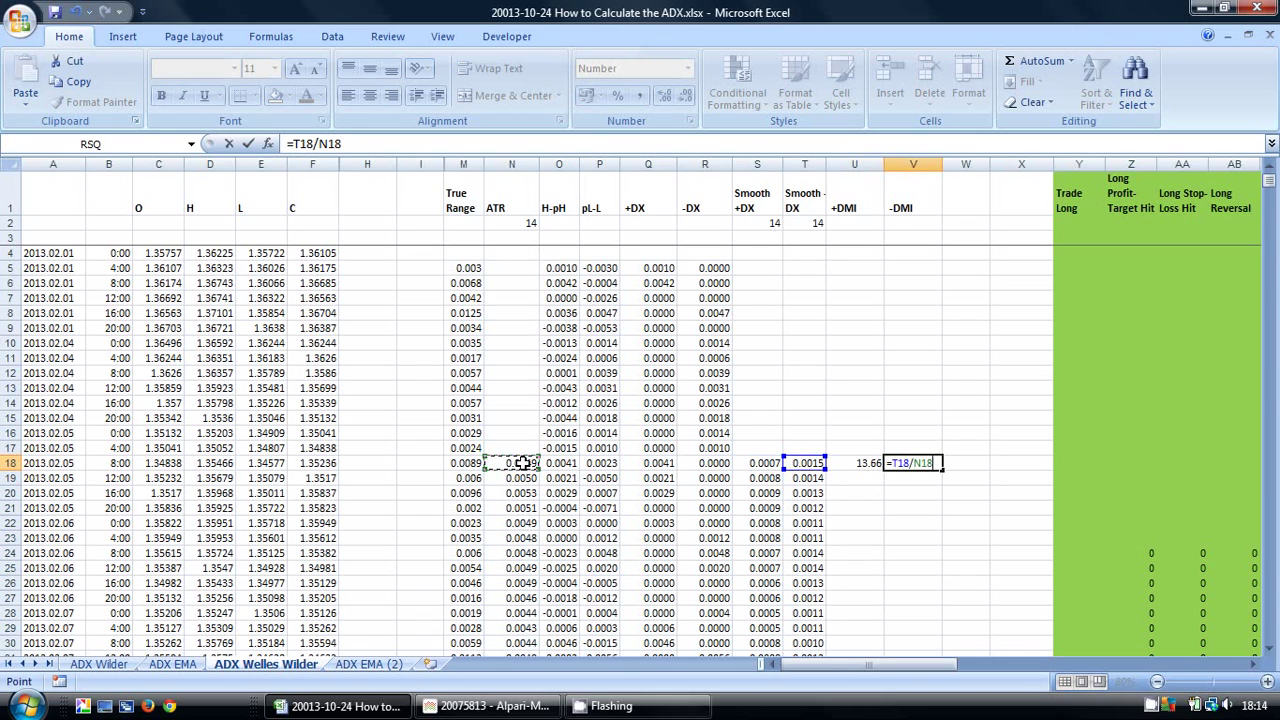
{"action": "type", "text": ")"}
{"action": "left_click", "coordinate": [293, 144]}
{"action": "type", "text": "("}
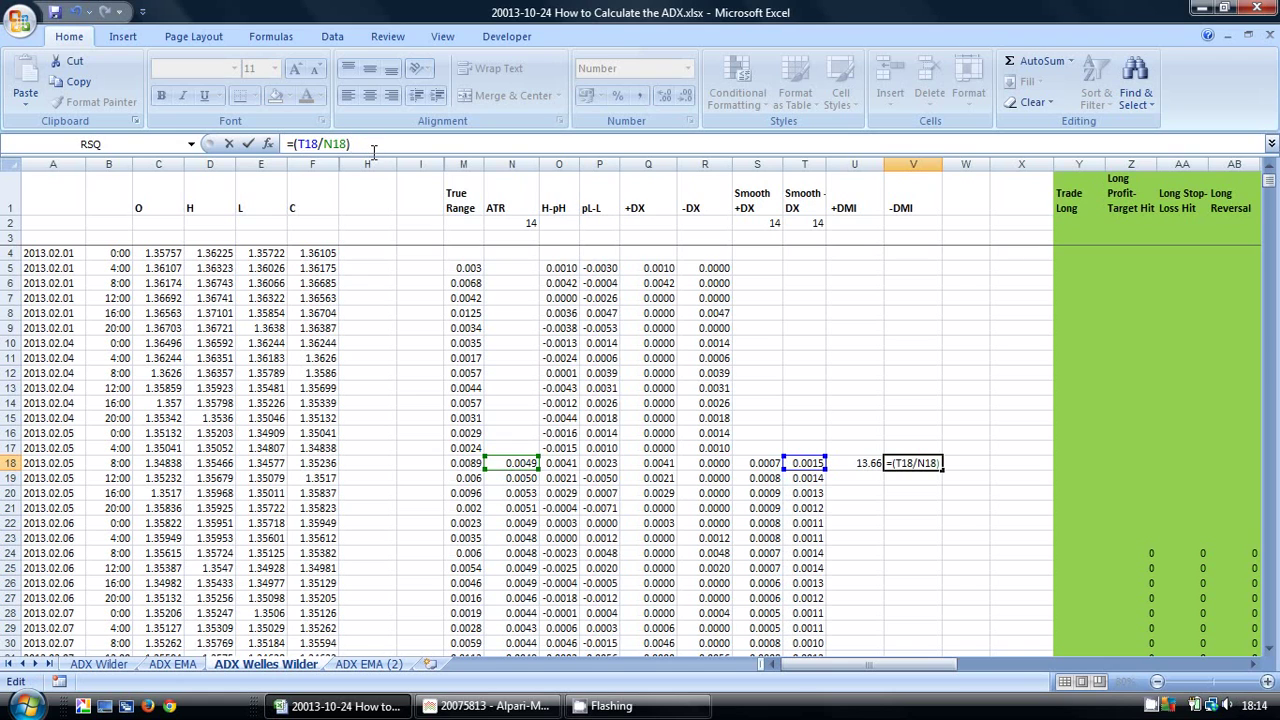
{"action": "type", "text": "*100"}
{"action": "key", "text": "Return"}
Fill the U18:V18 formulas down both columns and slightly narrow the +DMI and -DMI columns.
{"action": "left_click_drag", "start_coordinate": [857, 463], "coordinate": [928, 470]}
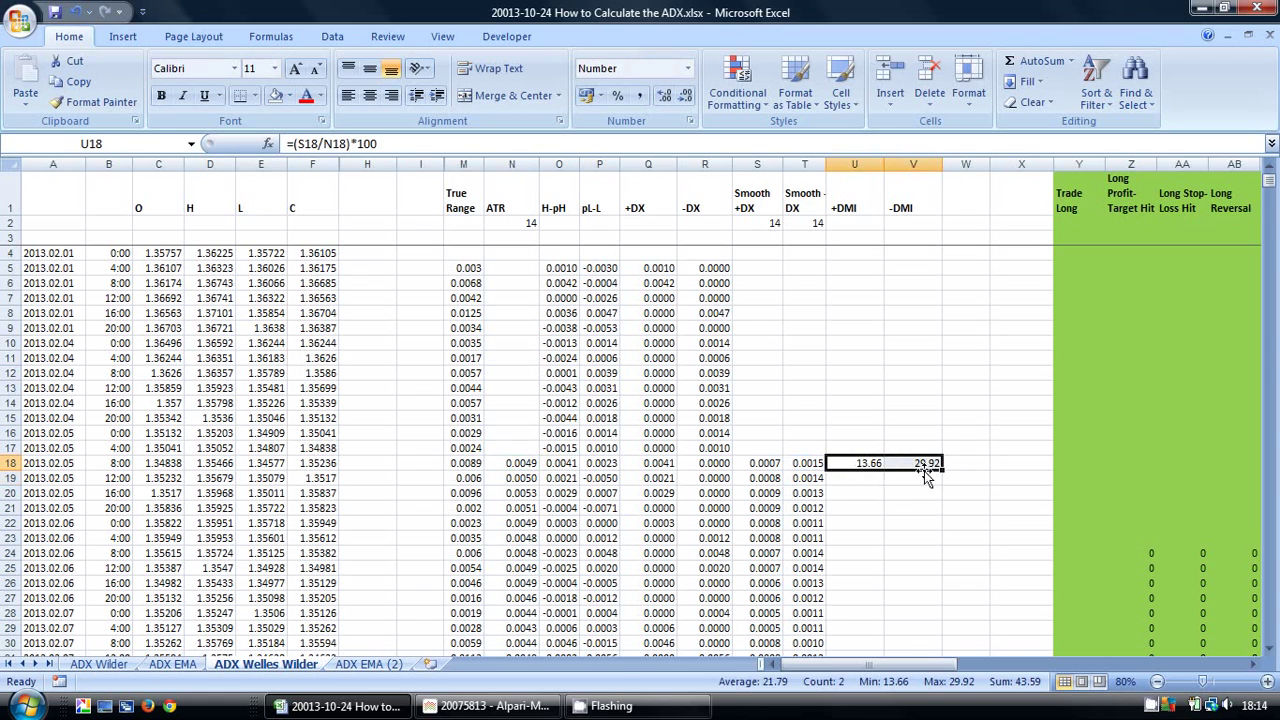
{"action": "double_click", "coordinate": [943, 470]}
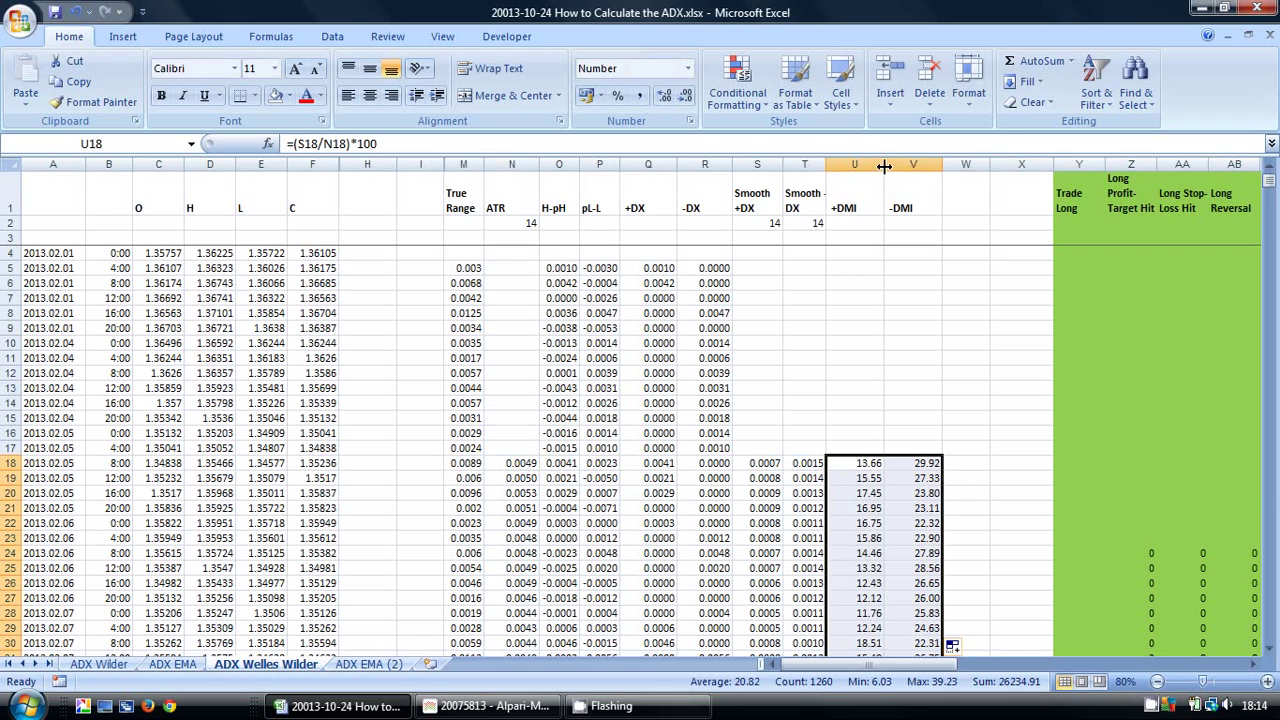
{"action": "left_click_drag", "start_coordinate": [884, 167], "coordinate": [935, 167]}
{"action": "left_click", "coordinate": [900, 313]}
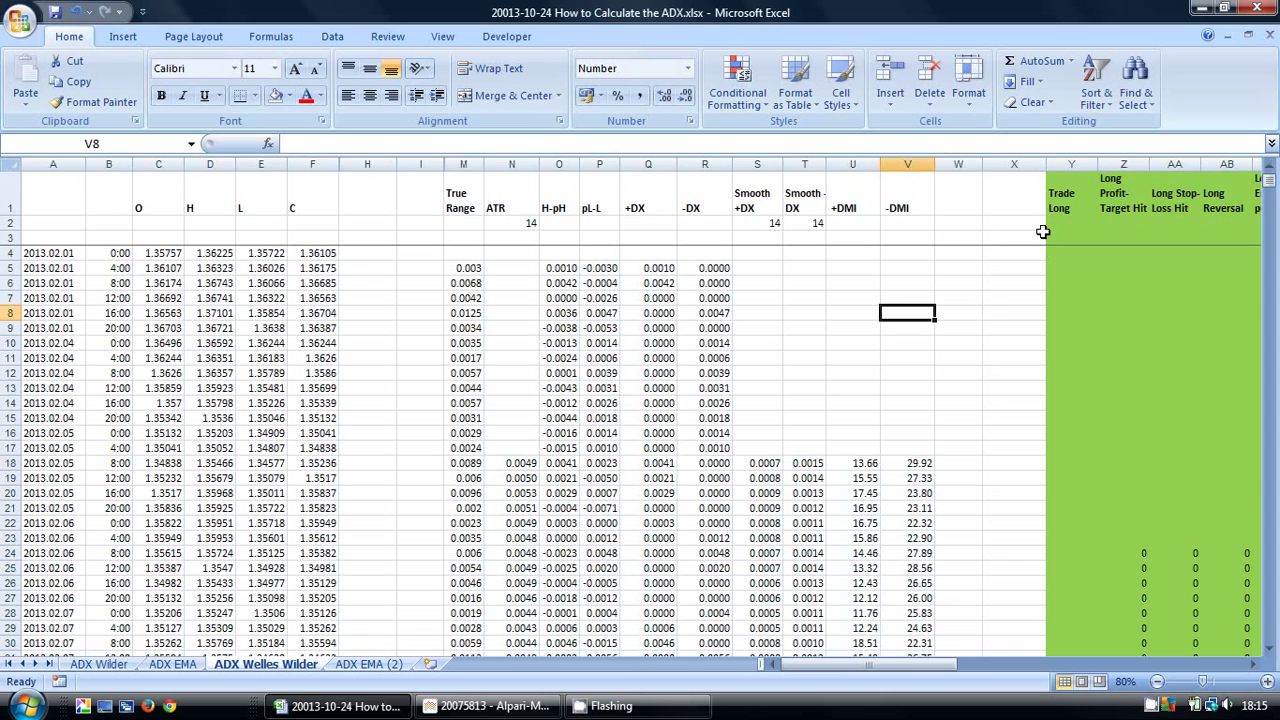
Widen column W slightly and enter the header DX in W1.
{"action": "left_click_drag", "start_coordinate": [985, 166], "coordinate": [990, 166]}
{"action": "left_click", "coordinate": [966, 200]}
{"action": "type", "text": "DX"}
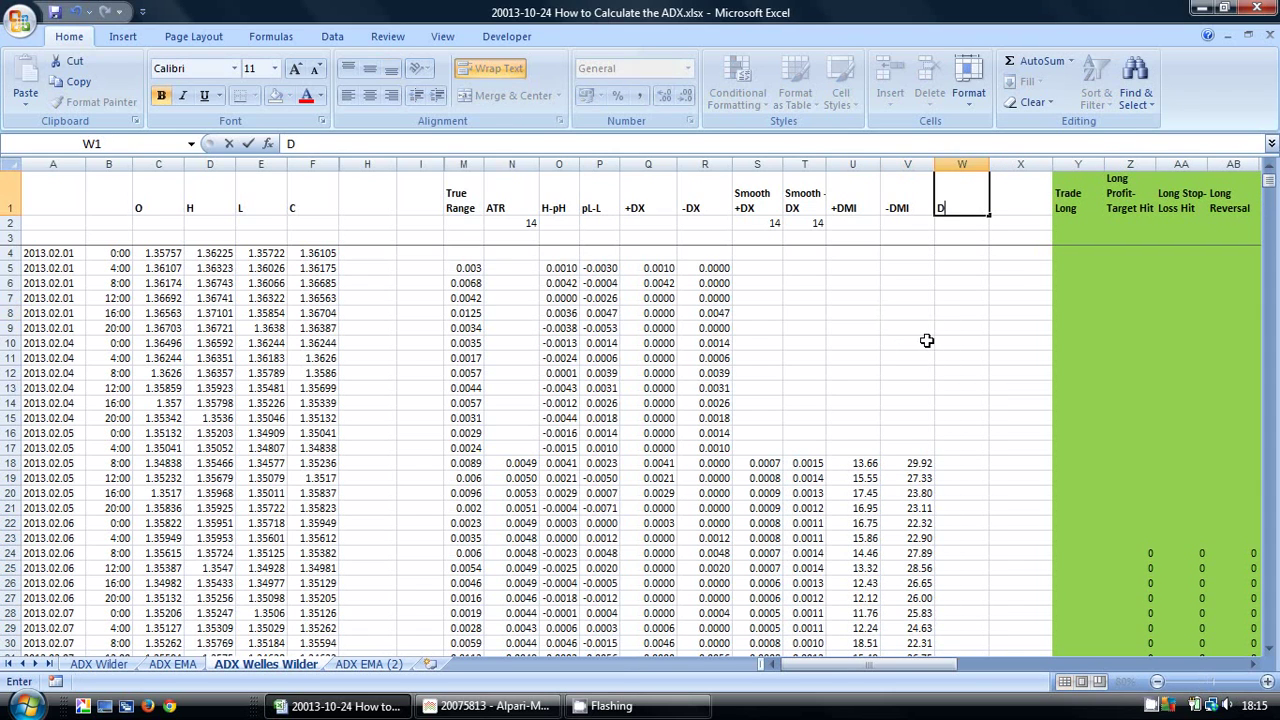
{"action": "left_click", "coordinate": [974, 333]}
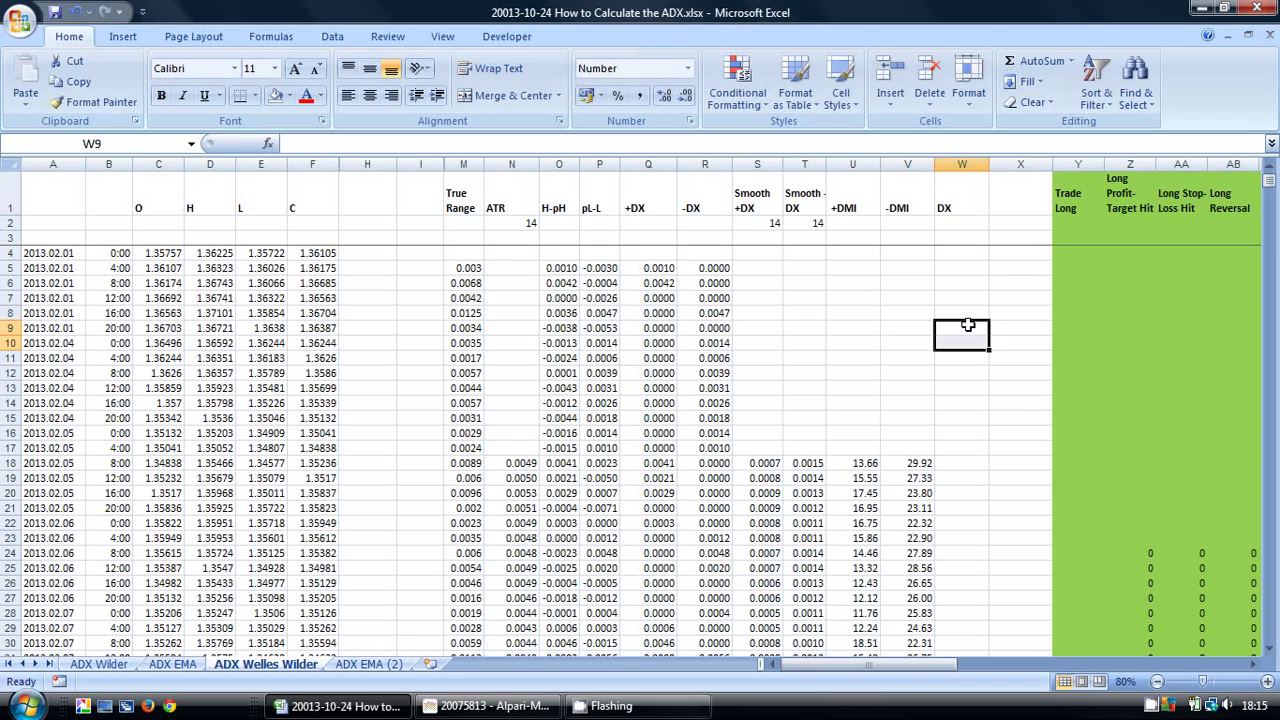
Enter the absolute difference of +DMI and -DMI in W18 as =ABS(U18-V18).
{"action": "left_click", "coordinate": [952, 464]}
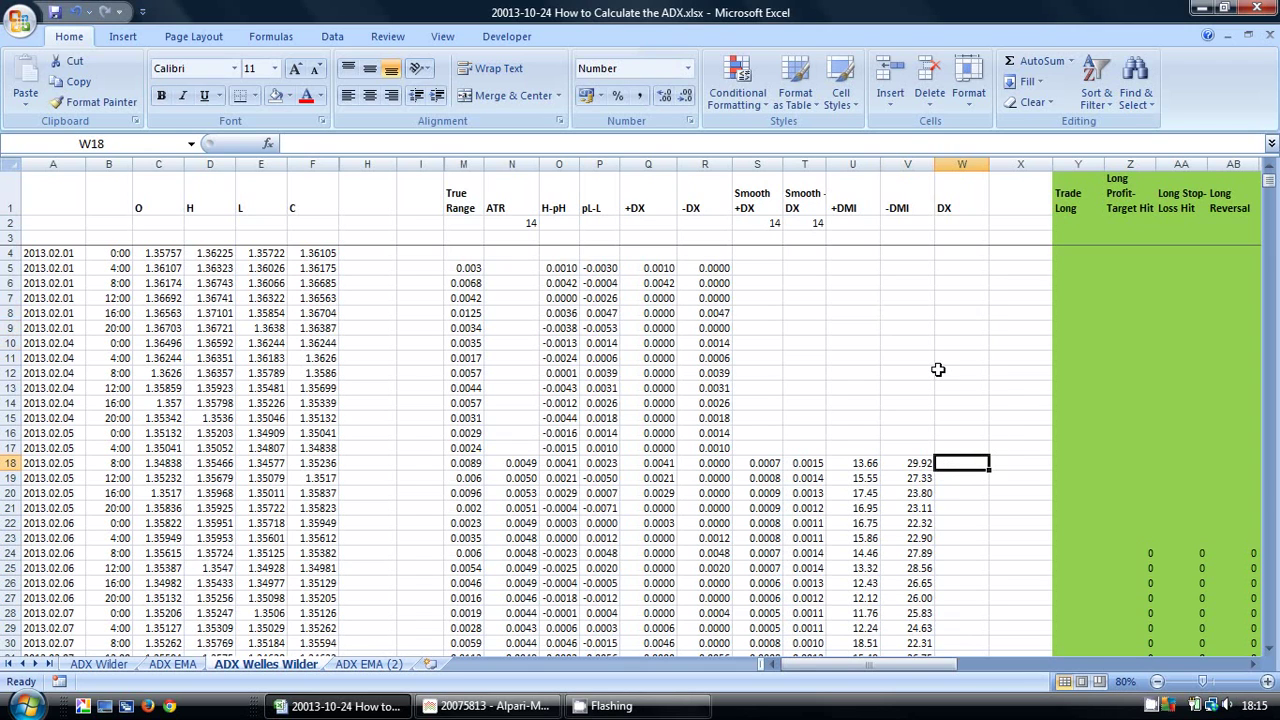
{"action": "type", "text": "="}
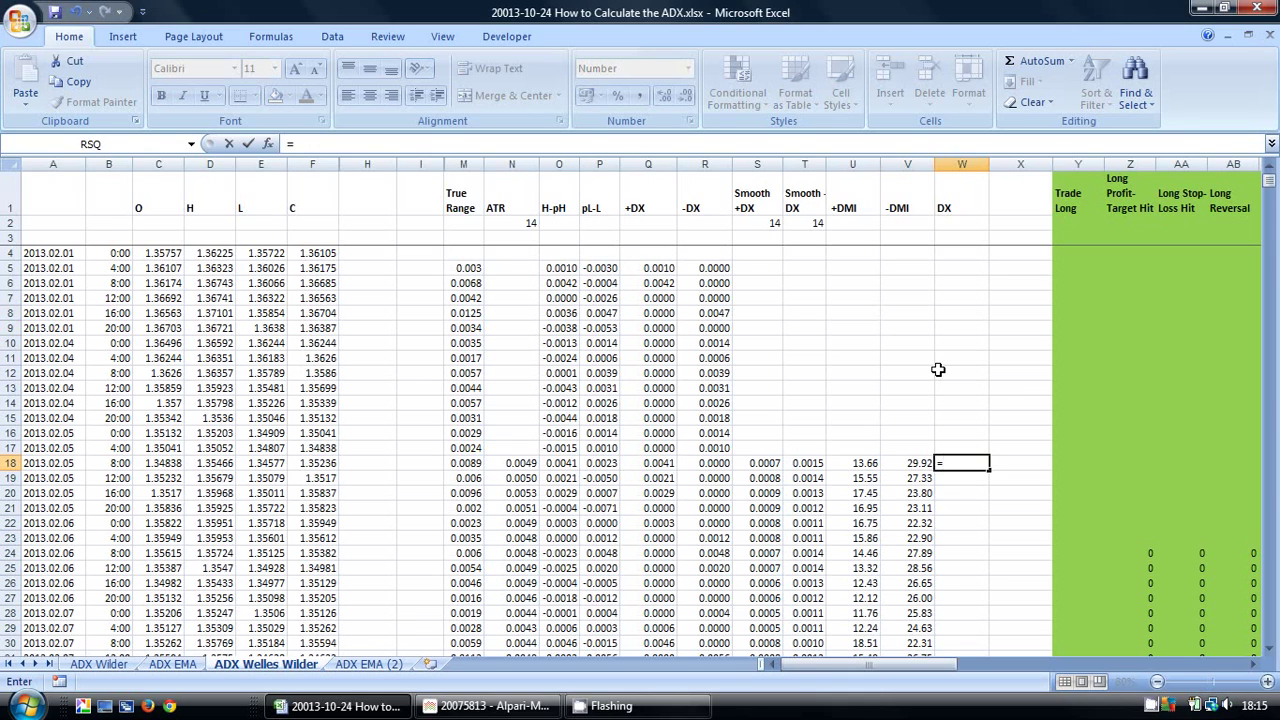
{"action": "type", "text": "(abs("}
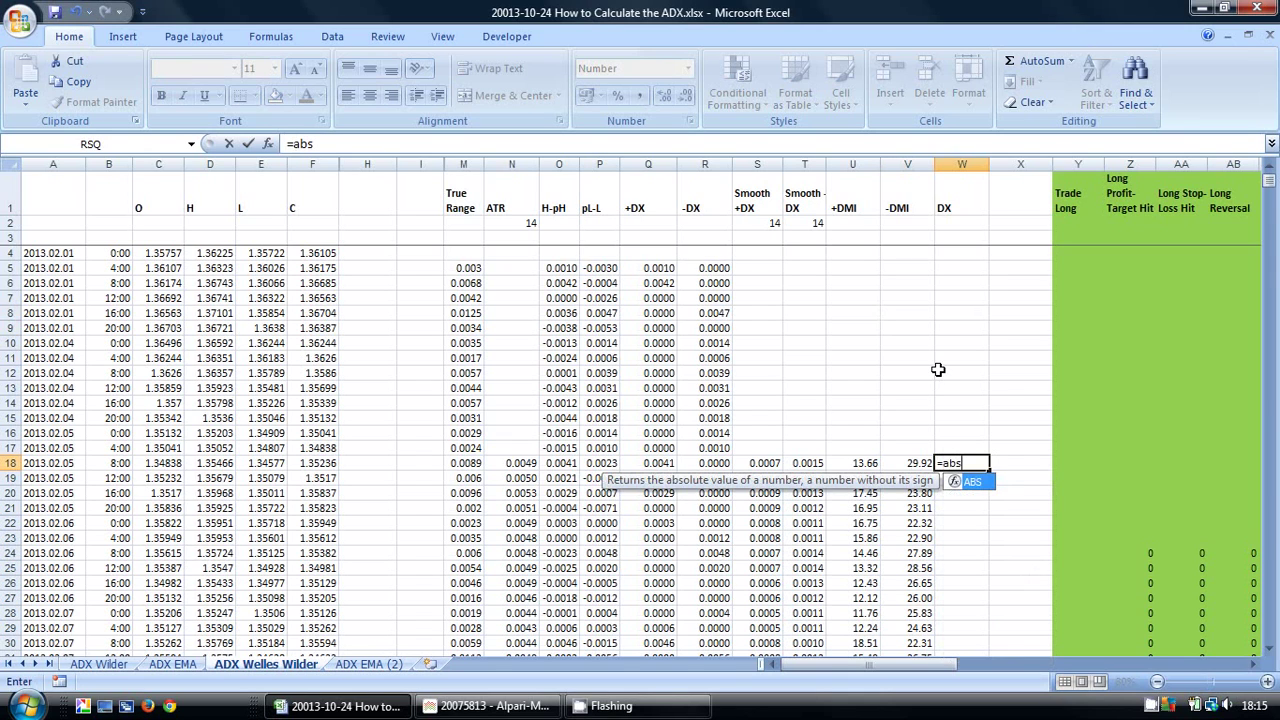
{"action": "left_click", "coordinate": [852, 462]}
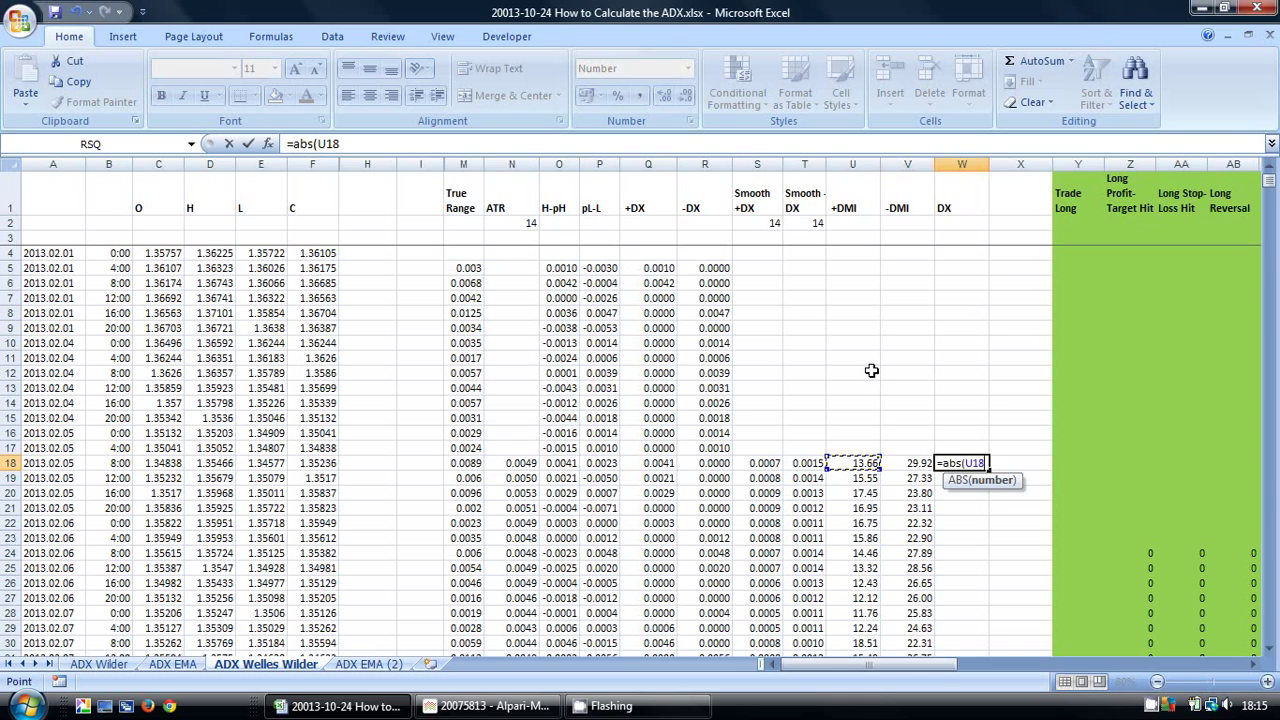
{"action": "type", "text": "-"}
{"action": "left_click", "coordinate": [912, 462]}
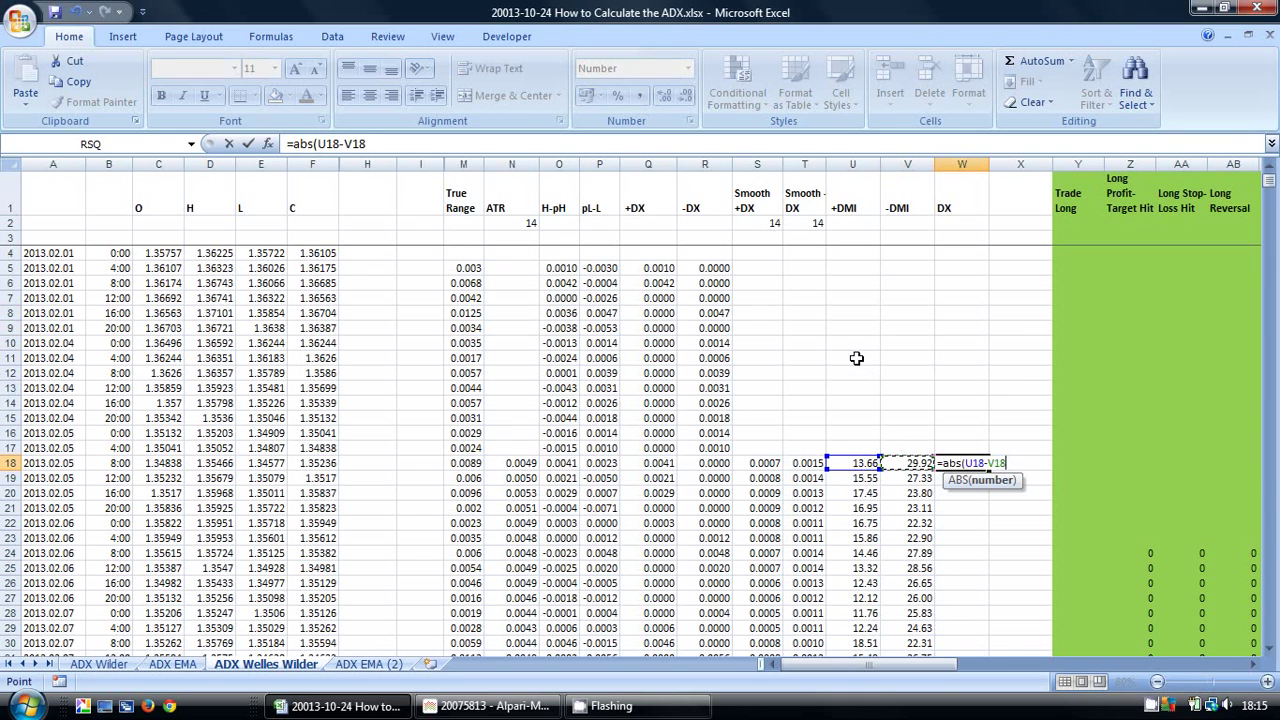
{"action": "type", "text": ")"}
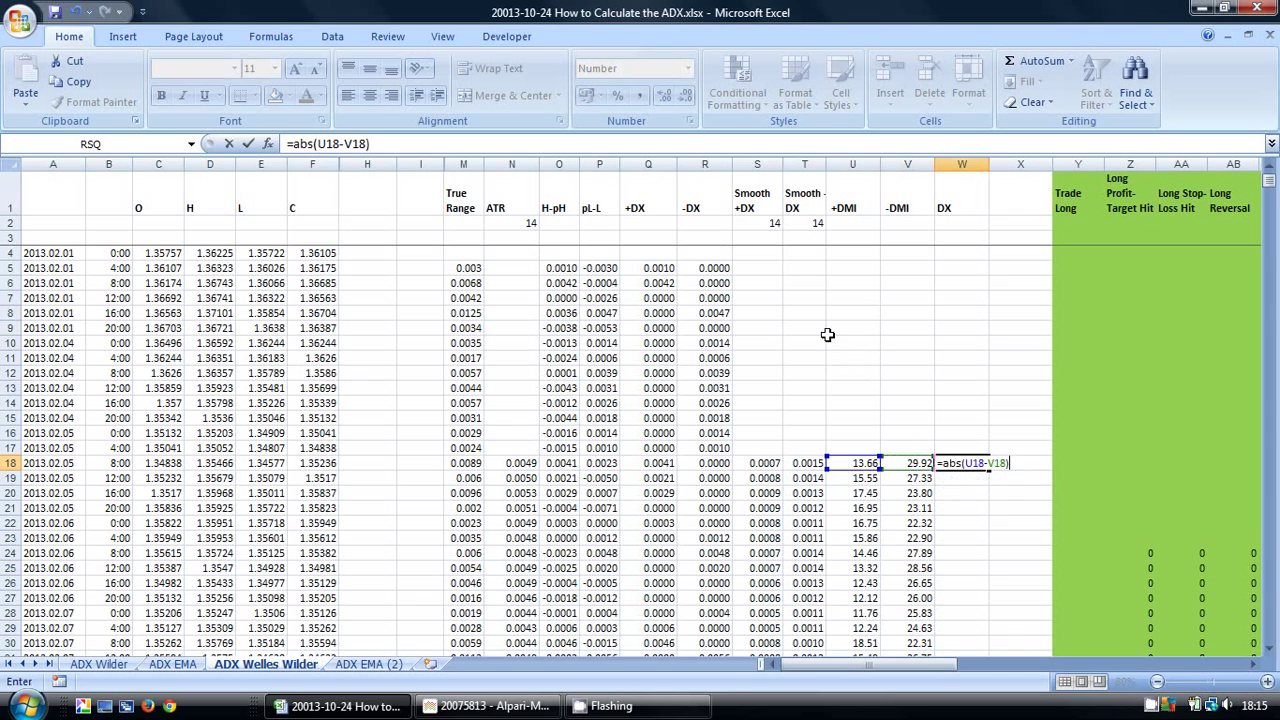
{"action": "key", "text": "Return"}
Extend the W18 formula to divide by the DMI sum: =ABS(U18-V18)/SUM(U18:V18).
{"action": "left_click", "coordinate": [955, 465]}
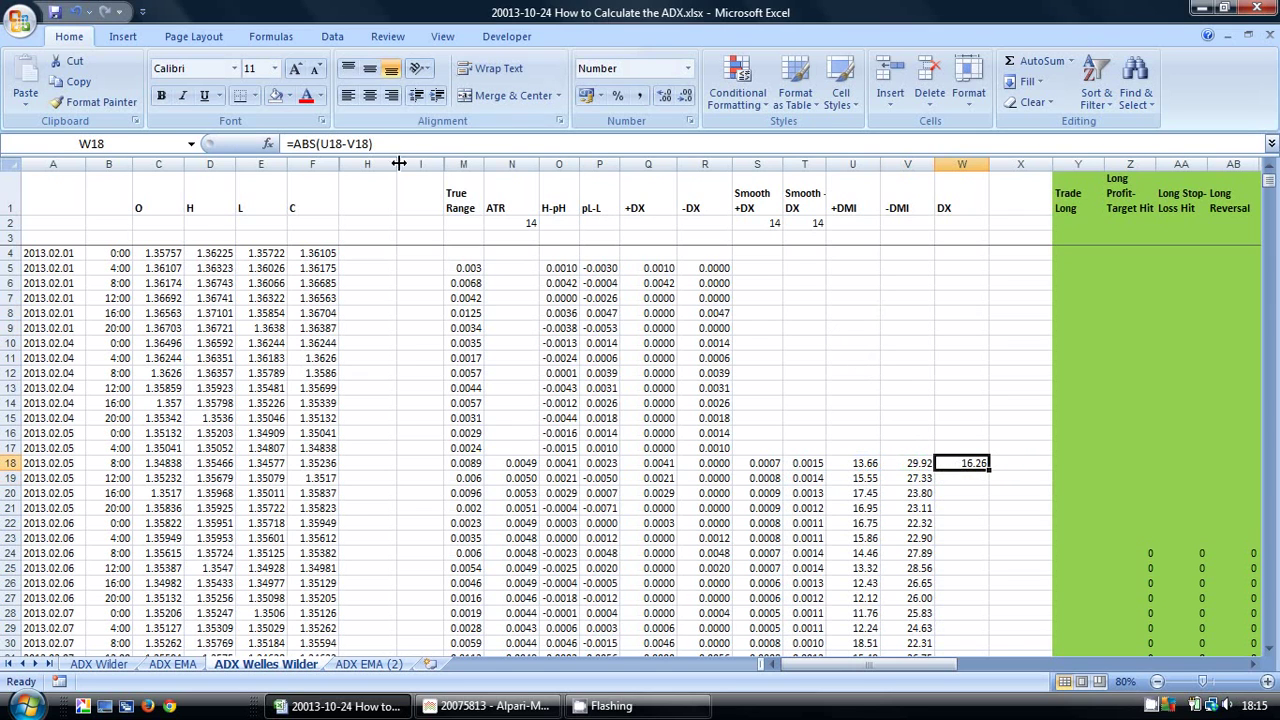
{"action": "left_click", "coordinate": [398, 144]}
{"action": "type", "text": "/sum("}
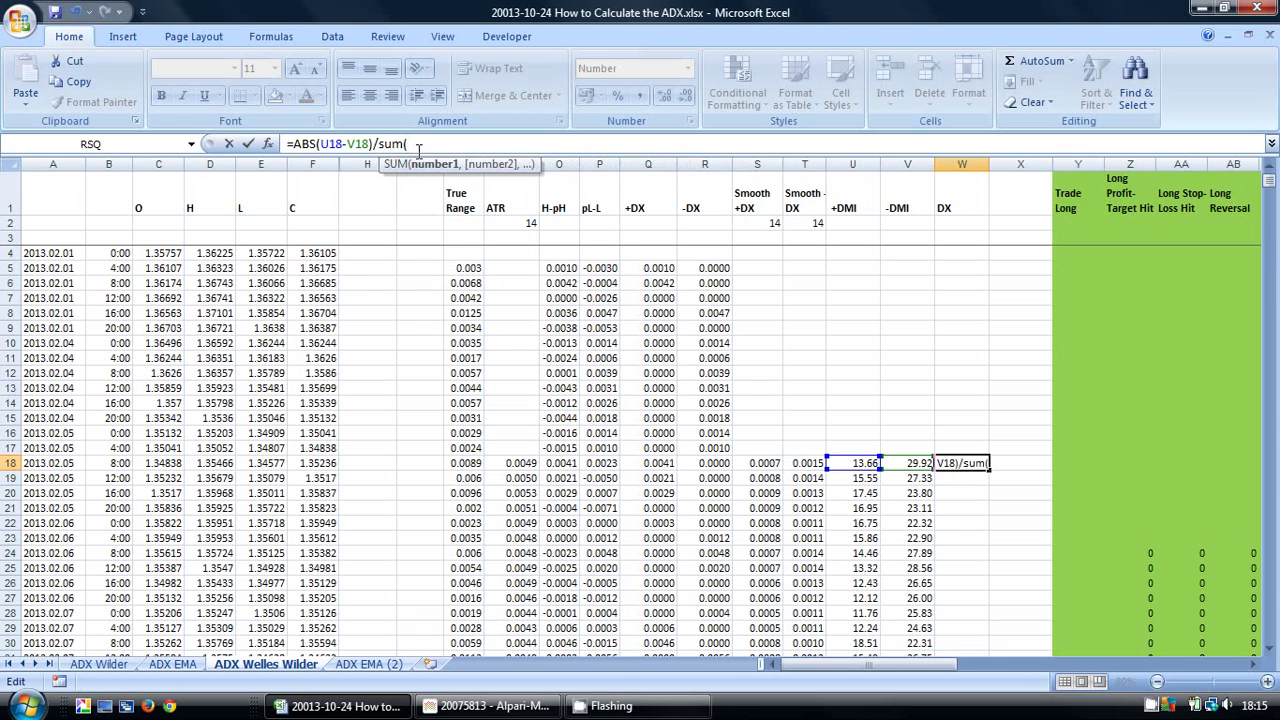
{"action": "left_click_drag", "start_coordinate": [853, 463], "coordinate": [890, 463]}
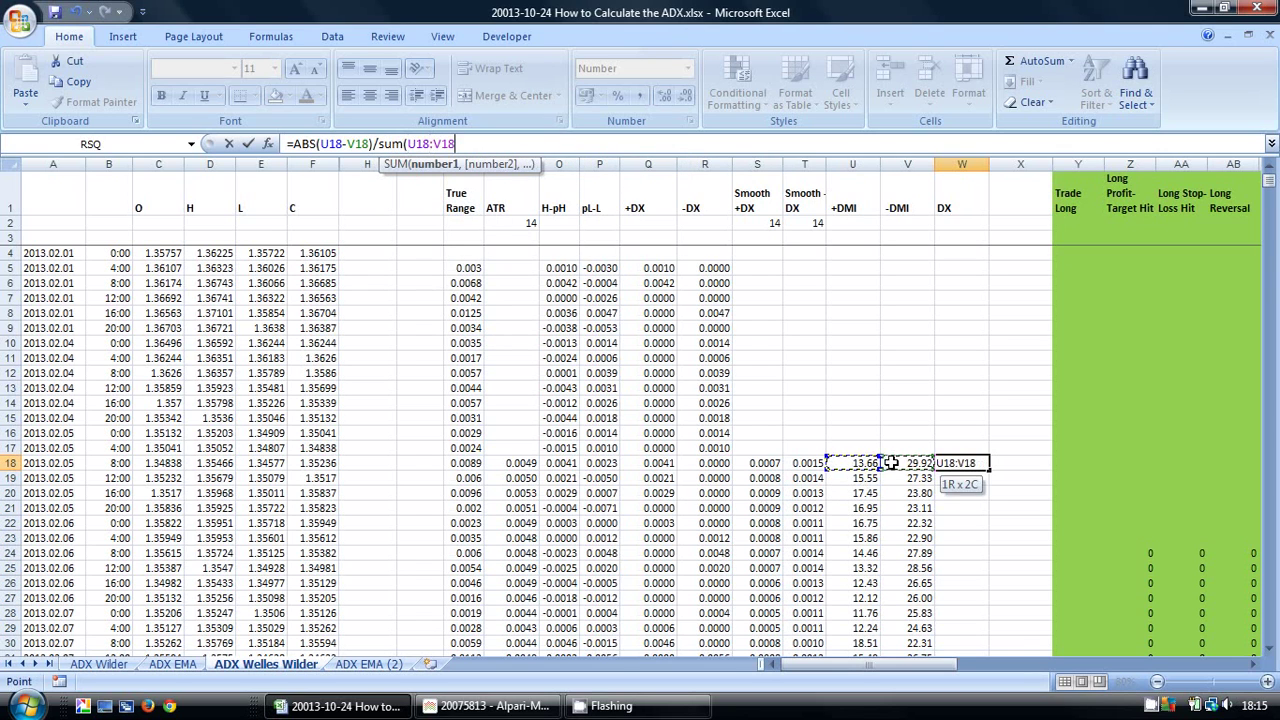
{"action": "type", "text": ")"}
{"action": "key", "text": "Return"}
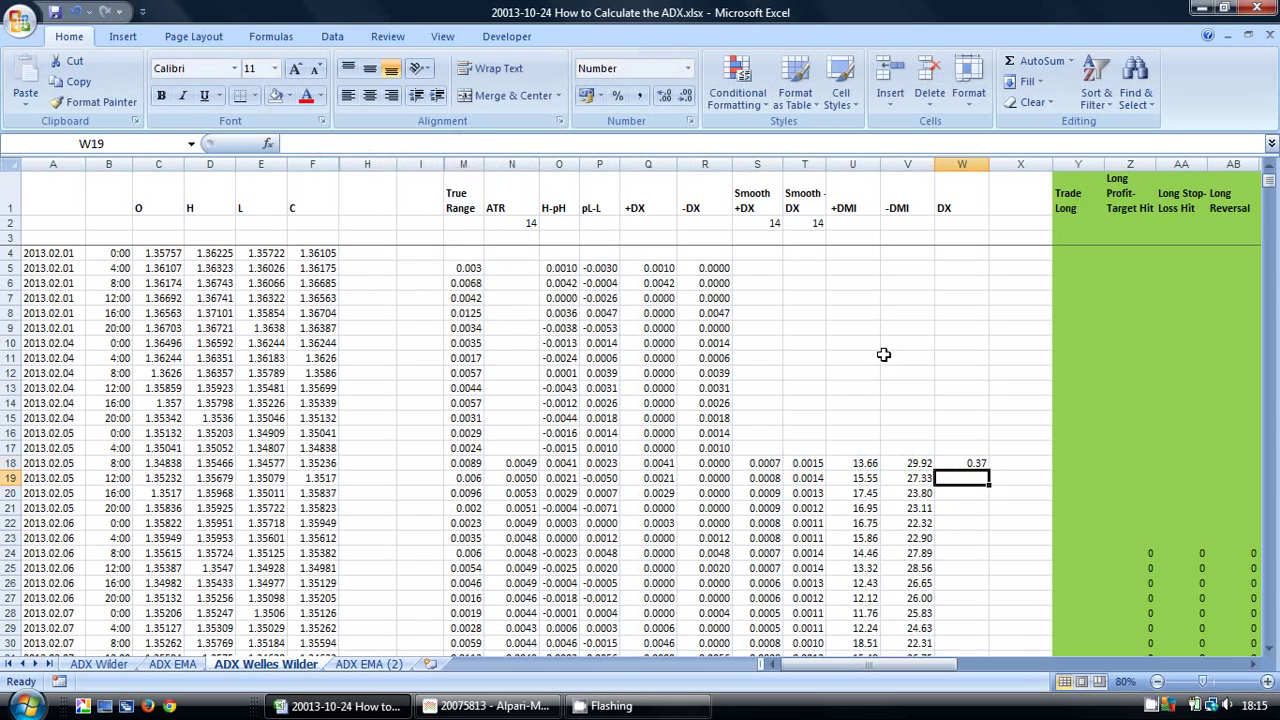
Change the W18 formula to =(ABS(U18-V18)/SUM(U18:V18))*100 and fill it down the DX column.
{"action": "left_click", "coordinate": [955, 463]}
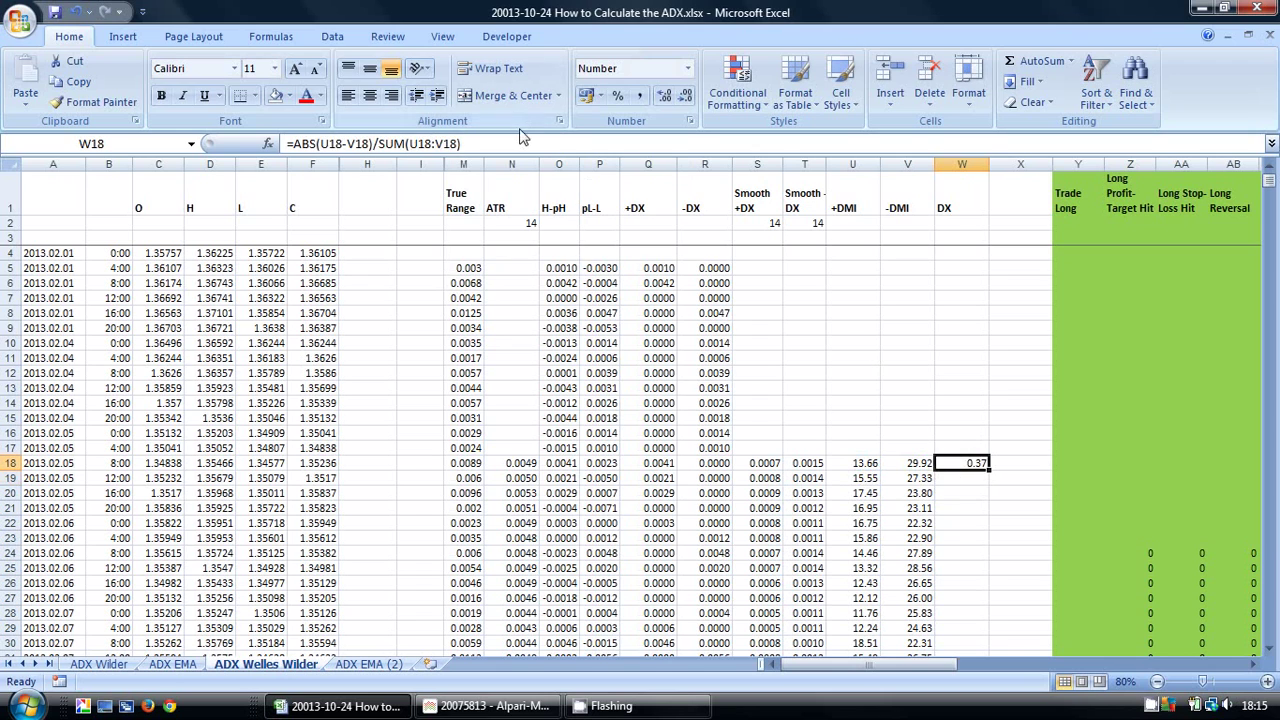
{"action": "left_click", "coordinate": [522, 141]}
{"action": "type", "text": ")"}
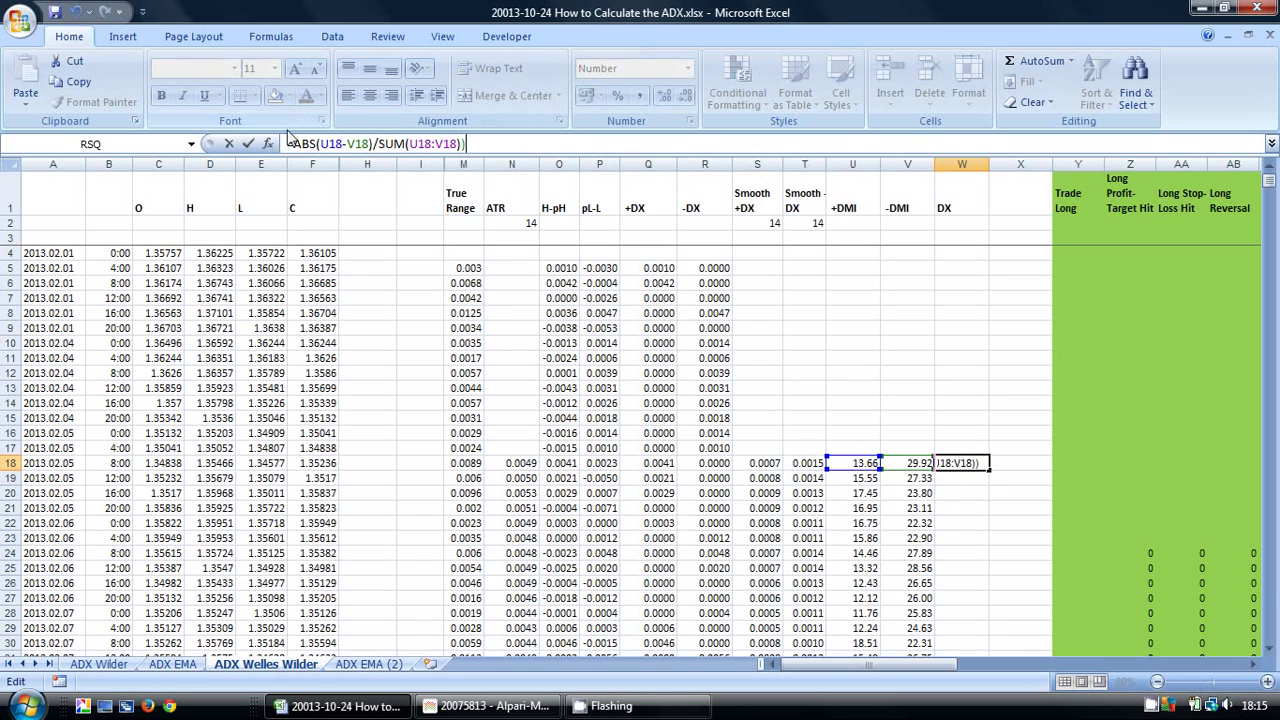
{"action": "left_click", "coordinate": [295, 143]}
{"action": "type", "text": "("}
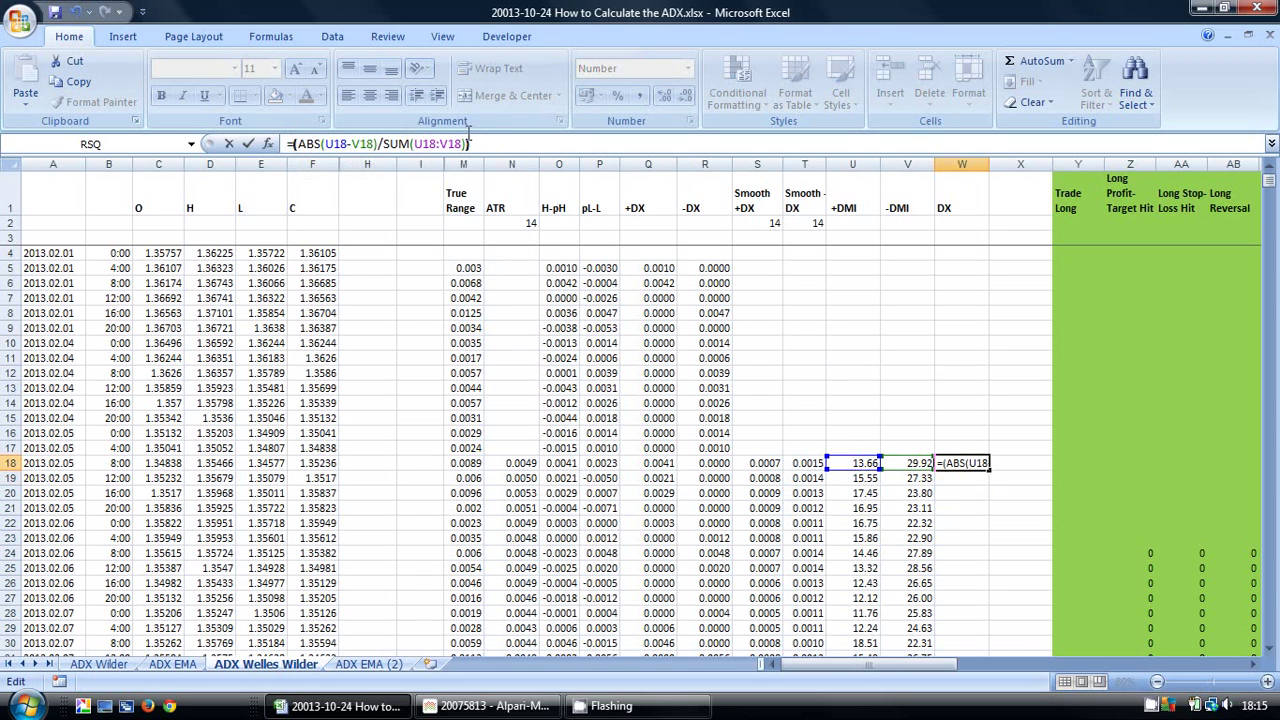
{"action": "left_click", "coordinate": [491, 140]}
{"action": "type", "text": "*100"}
{"action": "key", "text": "Return"}
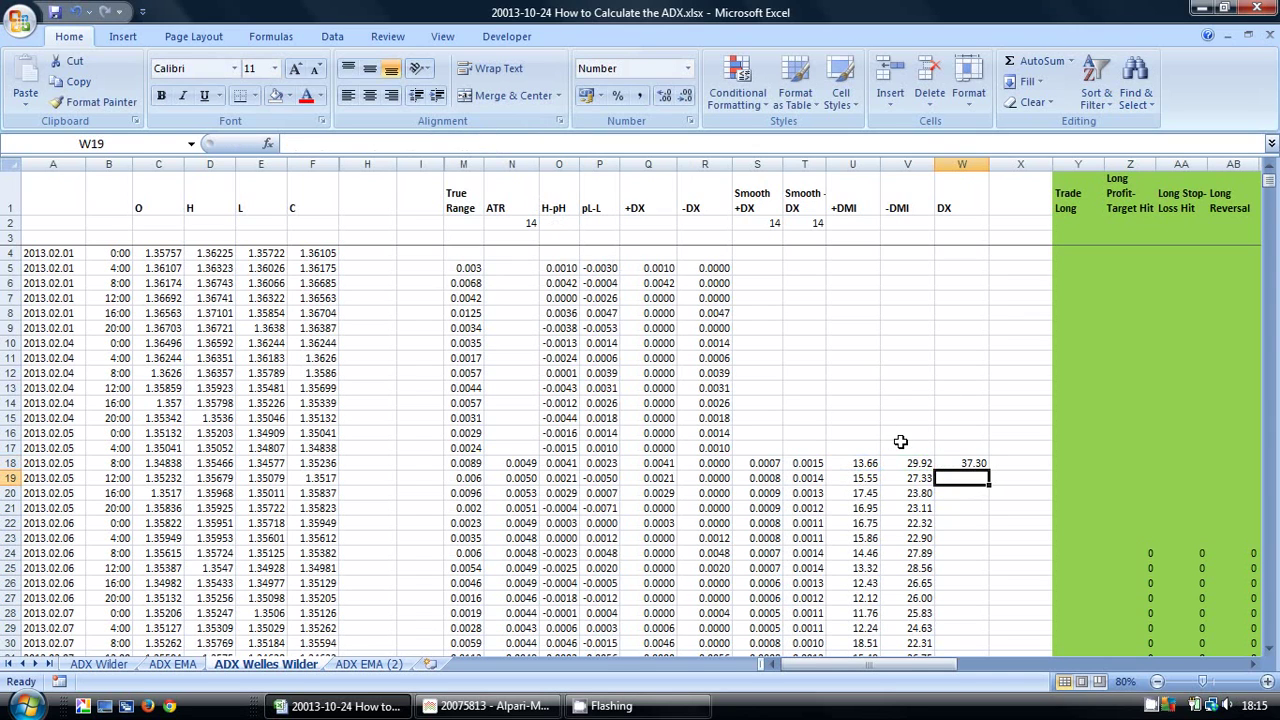
{"action": "left_click", "coordinate": [948, 467]}
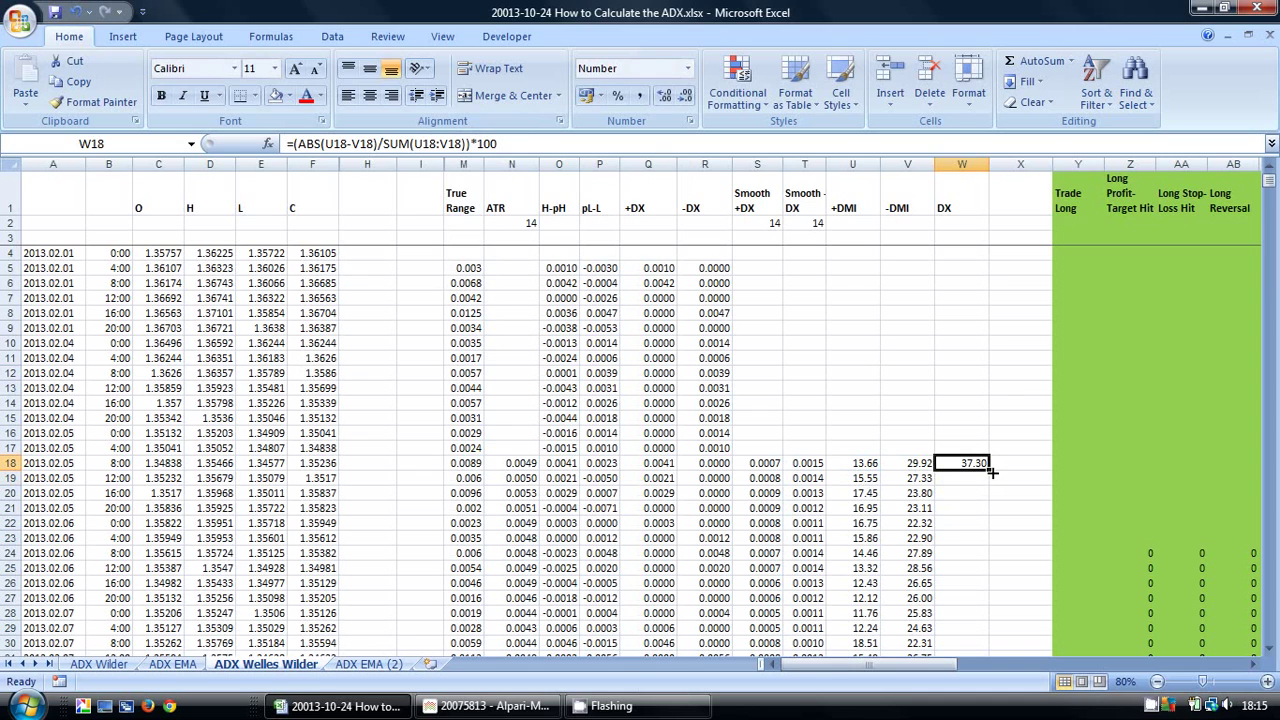
{"action": "double_click", "coordinate": [991, 472]}
Enter the header ADX in X1 and the period 14 in X2.
{"action": "left_click", "coordinate": [1018, 198]}
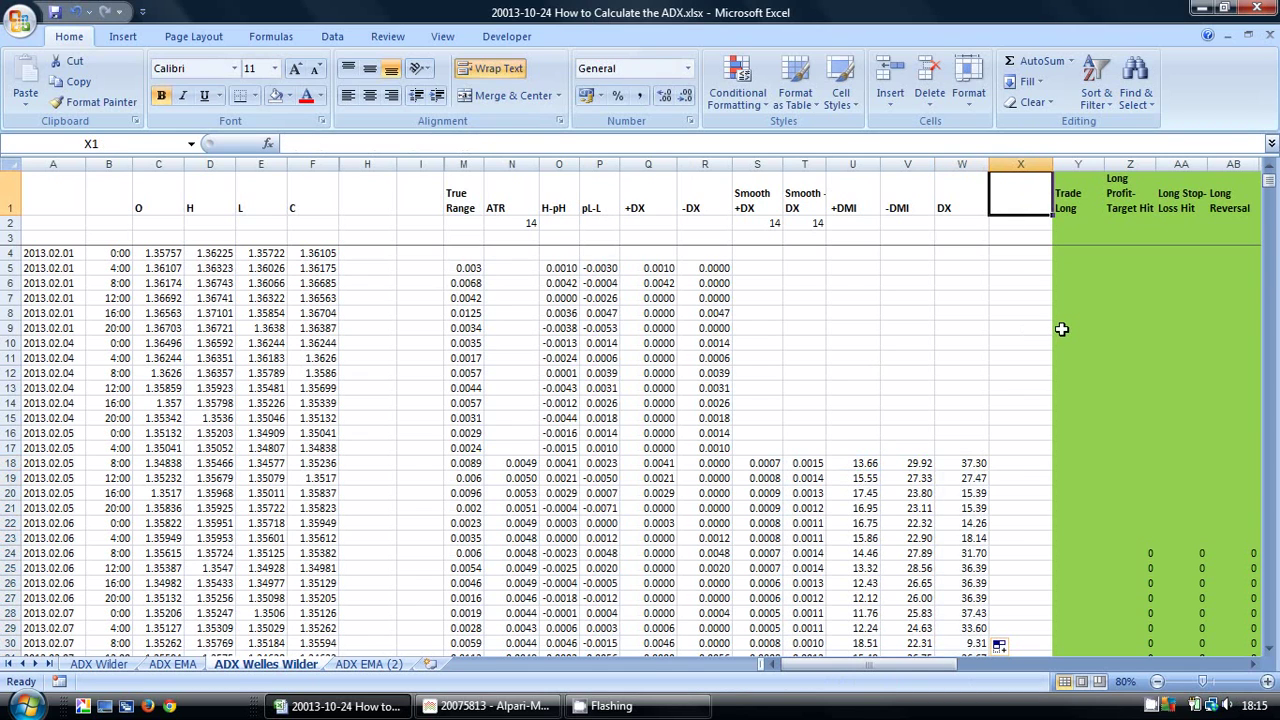
{"action": "type", "text": "ADX"}
{"action": "left_click", "coordinate": [978, 365]}
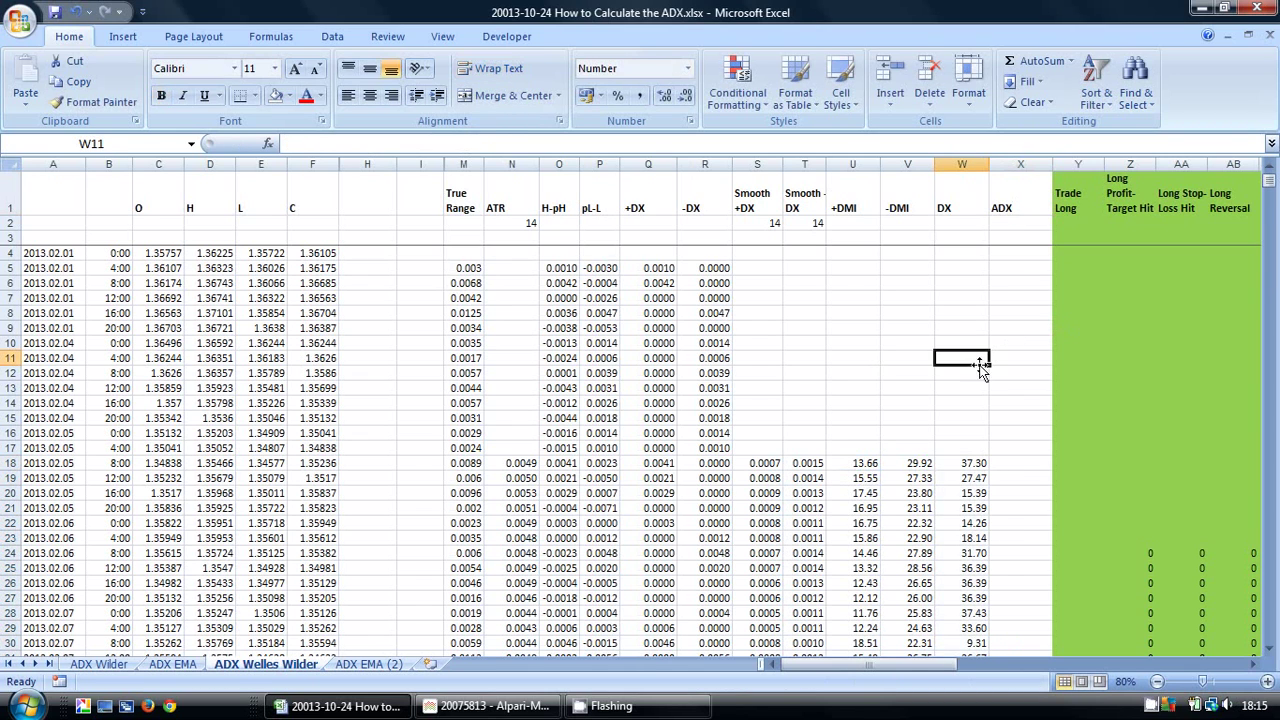
{"action": "left_click", "coordinate": [1016, 224]}
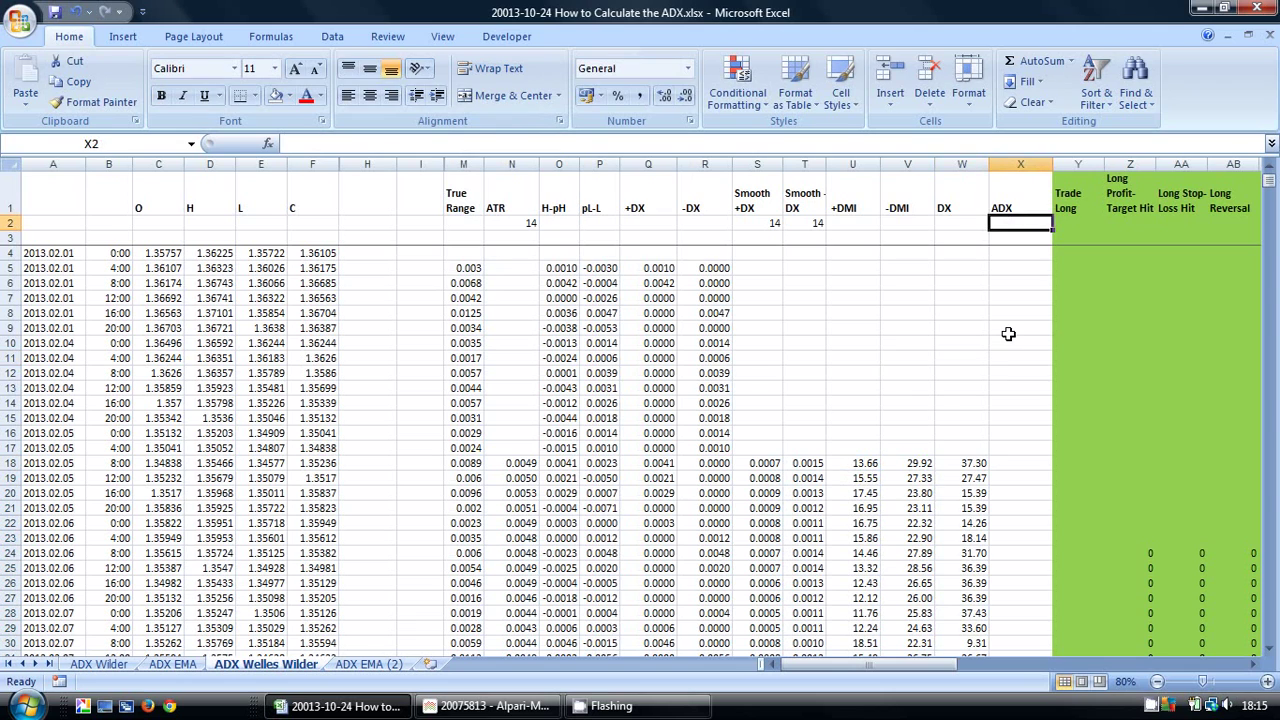
{"action": "type", "text": "14"}
{"action": "left_click", "coordinate": [1026, 388]}
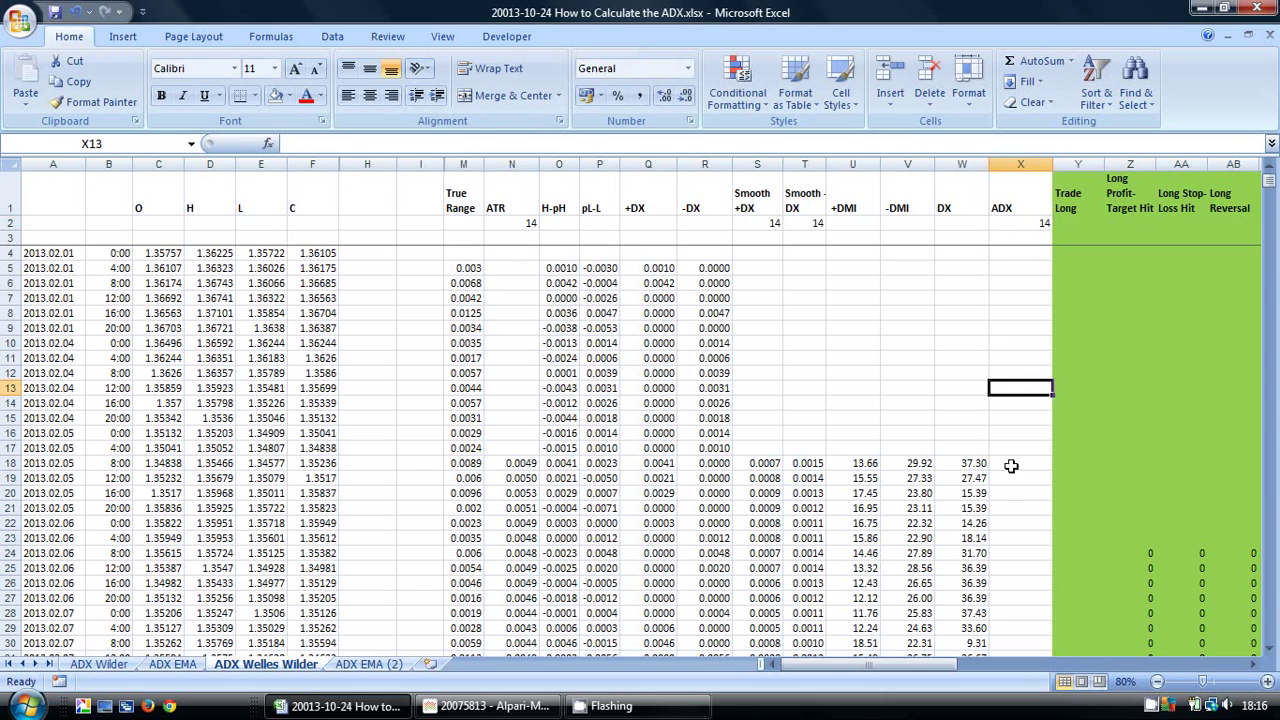
Enter the first ADX value in X31 as the 14-period average of DX, =AVERAGE(W18:W31).
{"action": "left_click_drag", "start_coordinate": [1011, 465], "coordinate": [1029, 603]}
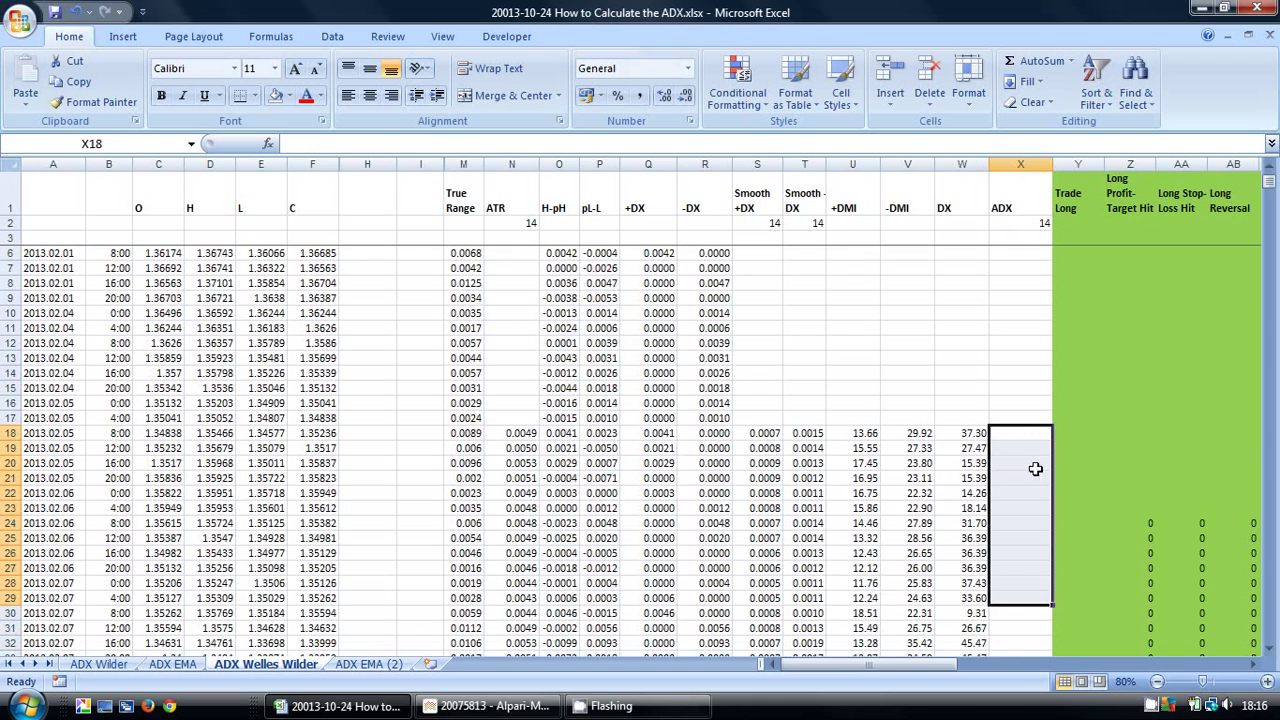
{"action": "left_click_drag", "start_coordinate": [1013, 432], "coordinate": [1011, 626]}
{"action": "left_click", "coordinate": [1011, 626]}
{"action": "type", "text": "="}
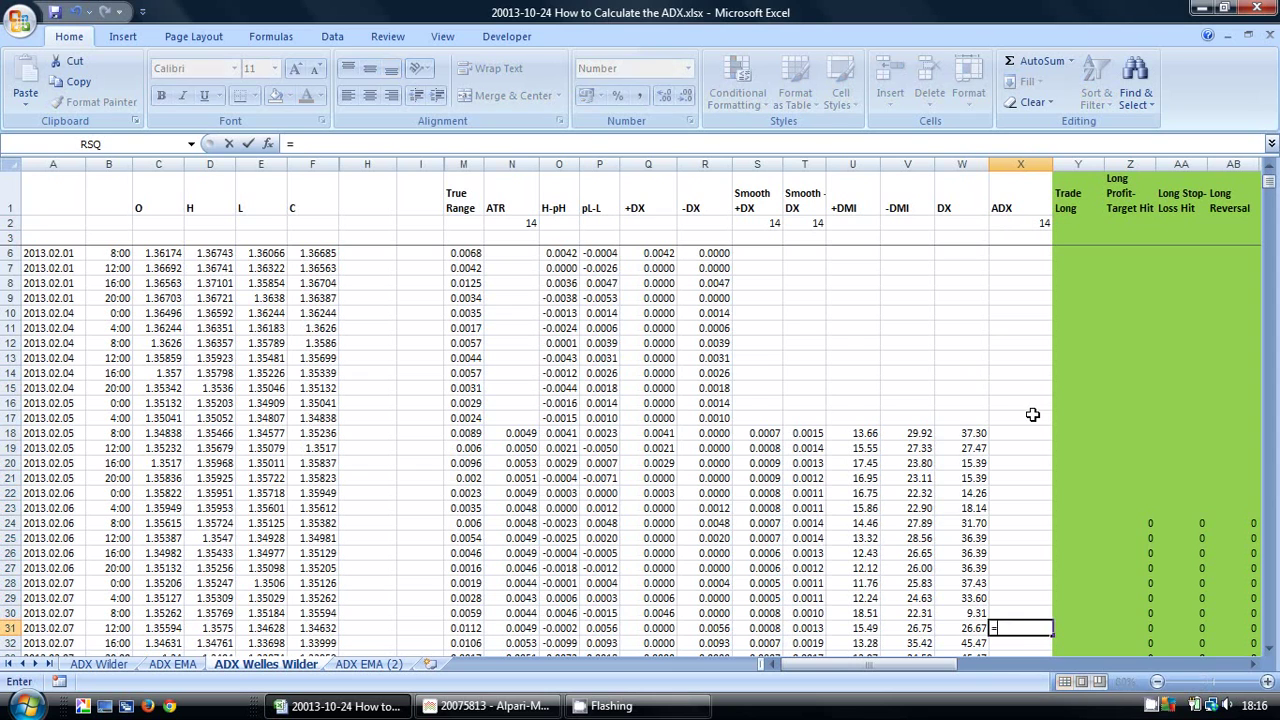
{"action": "type", "text": "average("}
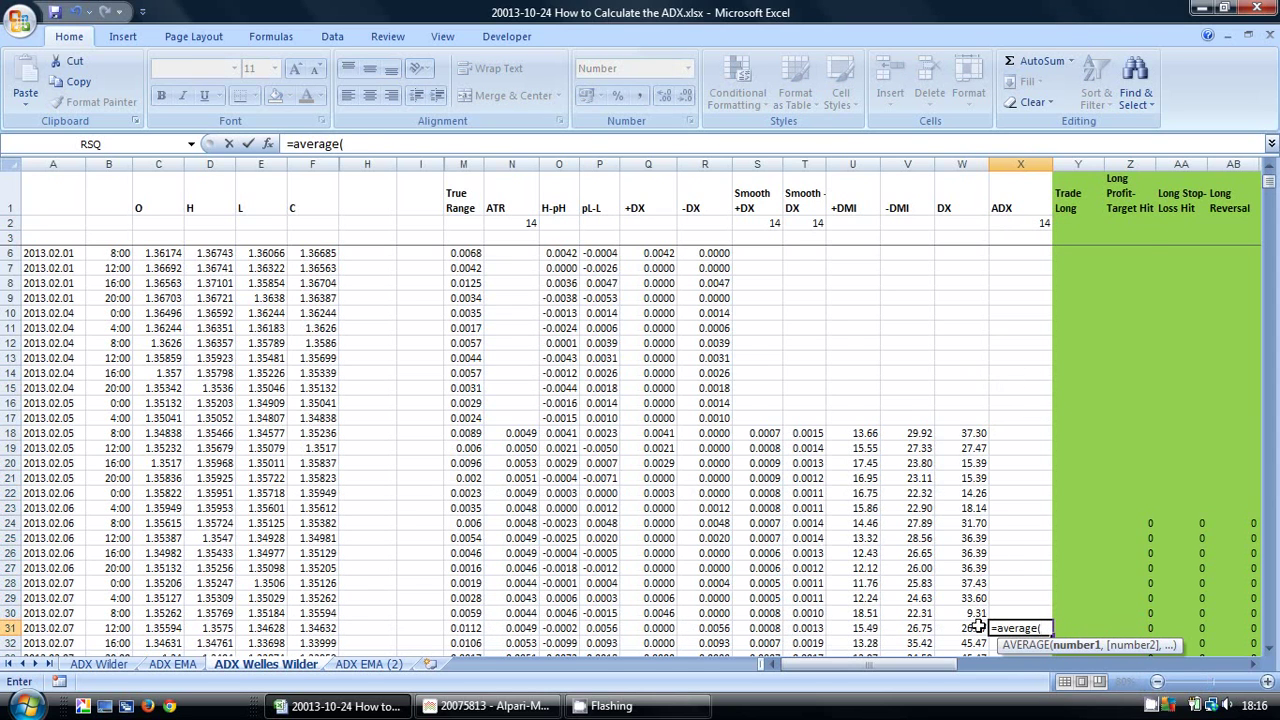
{"action": "left_click_drag", "start_coordinate": [978, 626], "coordinate": [966, 434]}
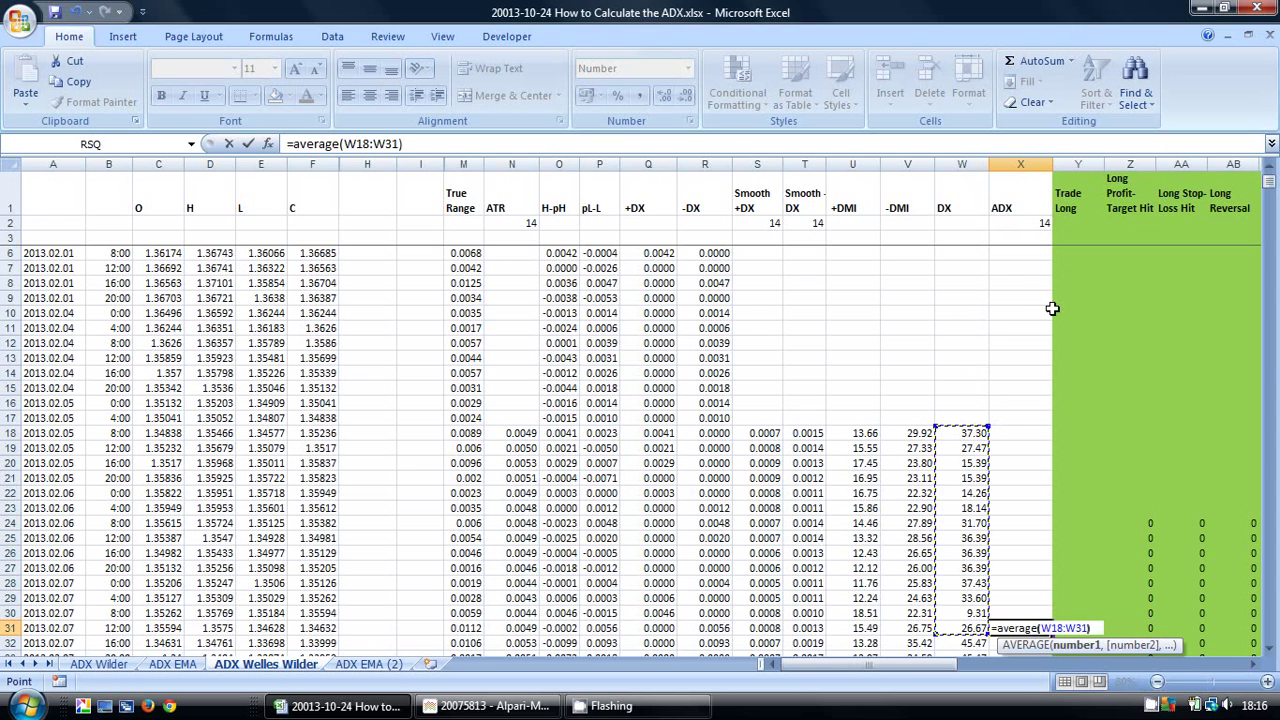
{"action": "type", "text": ")"}
{"action": "key", "text": "Return"}
Start the smoothed ADX formula in X32 as =X31*($X$2-1), with an absolute reference to the period cell.
{"action": "scroll", "coordinate": [1060, 310], "scroll_direction": "down", "scroll_amount": 3}
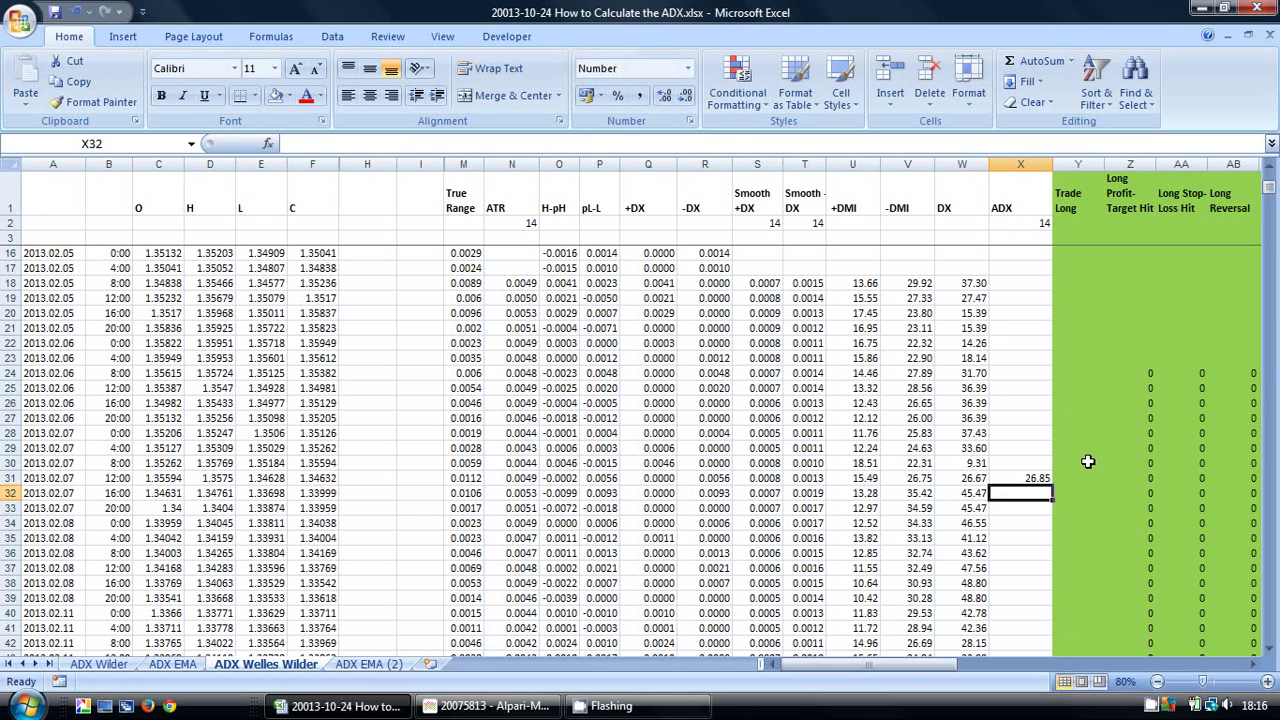
{"action": "type", "text": "="}
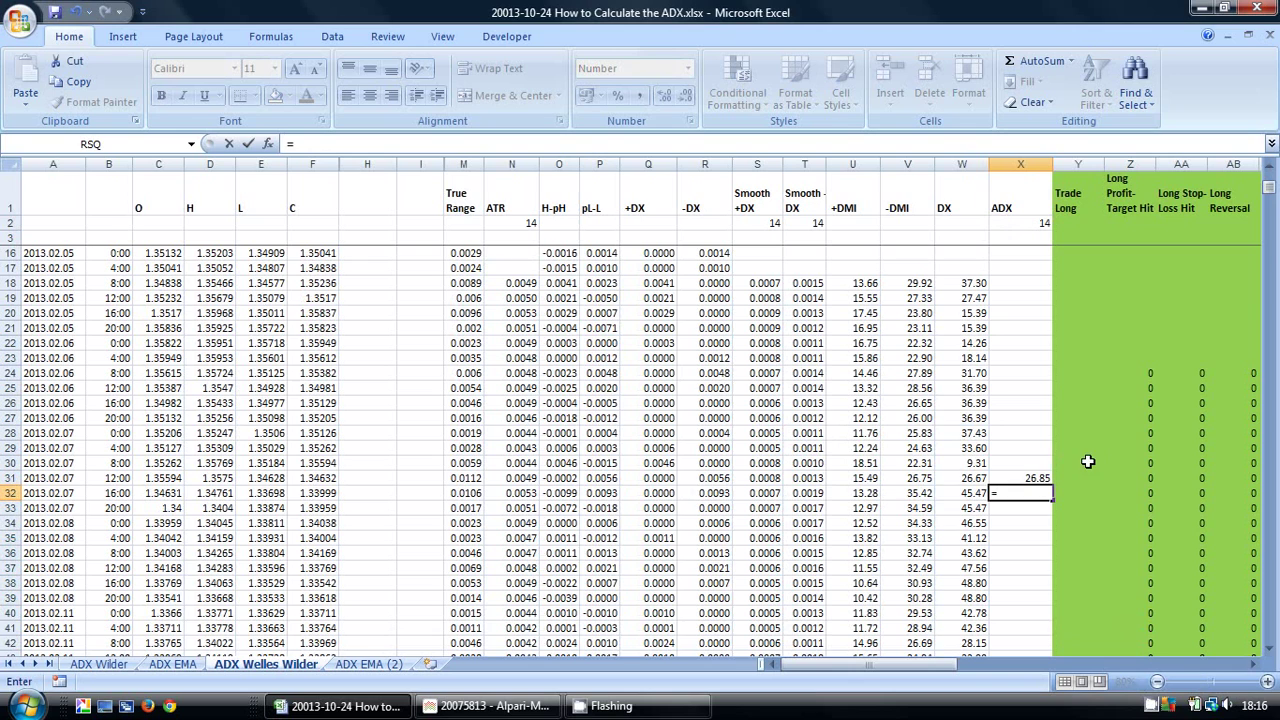
{"action": "left_click", "coordinate": [1028, 478]}
{"action": "type", "text": "*("}
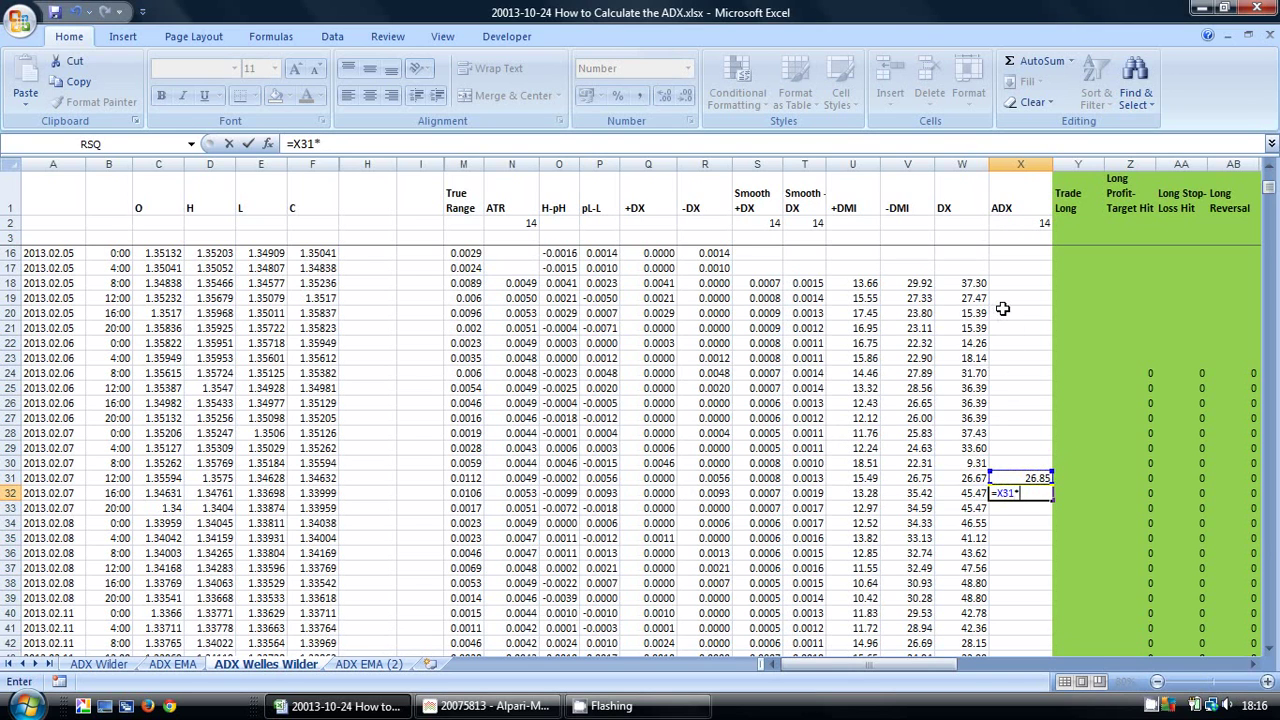
{"action": "left_click", "coordinate": [1032, 228]}
{"action": "type", "text": "-"}
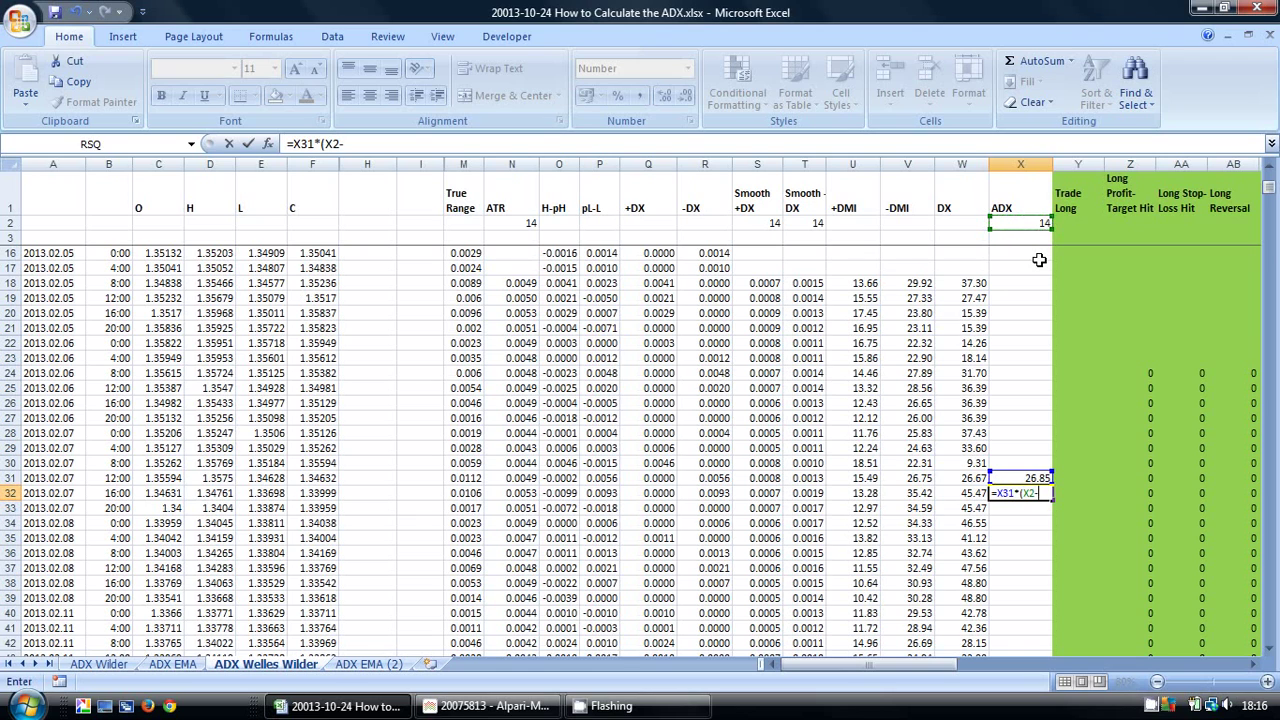
{"action": "type", "text": "1)"}
{"action": "left_click", "coordinate": [343, 144]}
{"action": "key", "text": "F4"}
{"action": "left_click", "coordinate": [385, 143]}
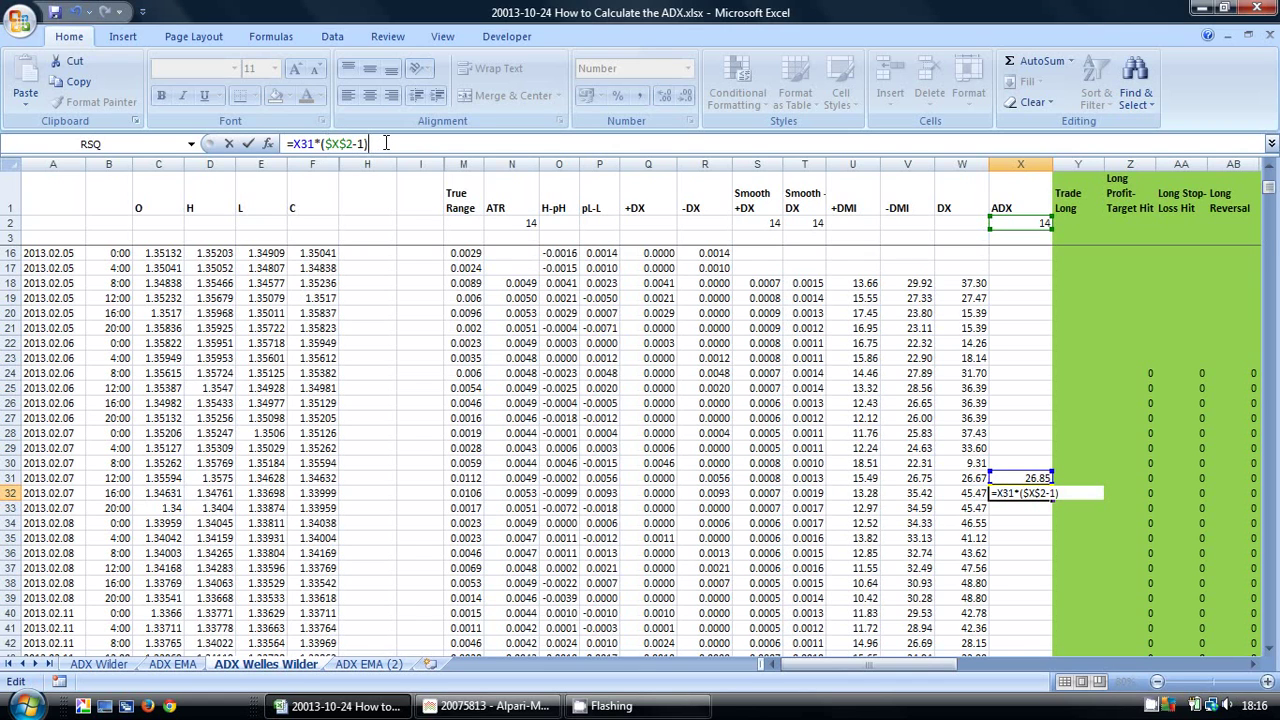
Add the current DX and divide by the period, completing the X32 formula as =(X31*($X$2-1)+W32)/$X$2.
{"action": "type", "text": "+"}
{"action": "left_click", "coordinate": [972, 494]}
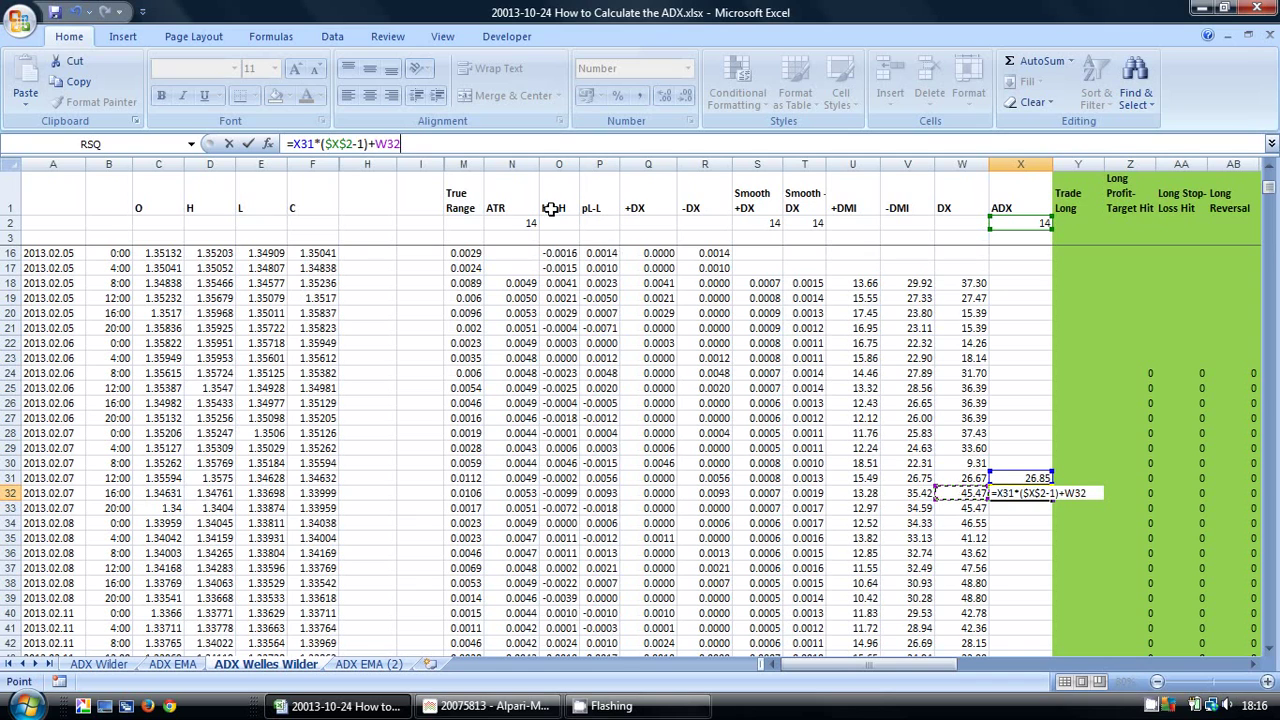
{"action": "type", "text": ")"}
{"action": "left_click", "coordinate": [293, 143]}
{"action": "type", "text": "("}
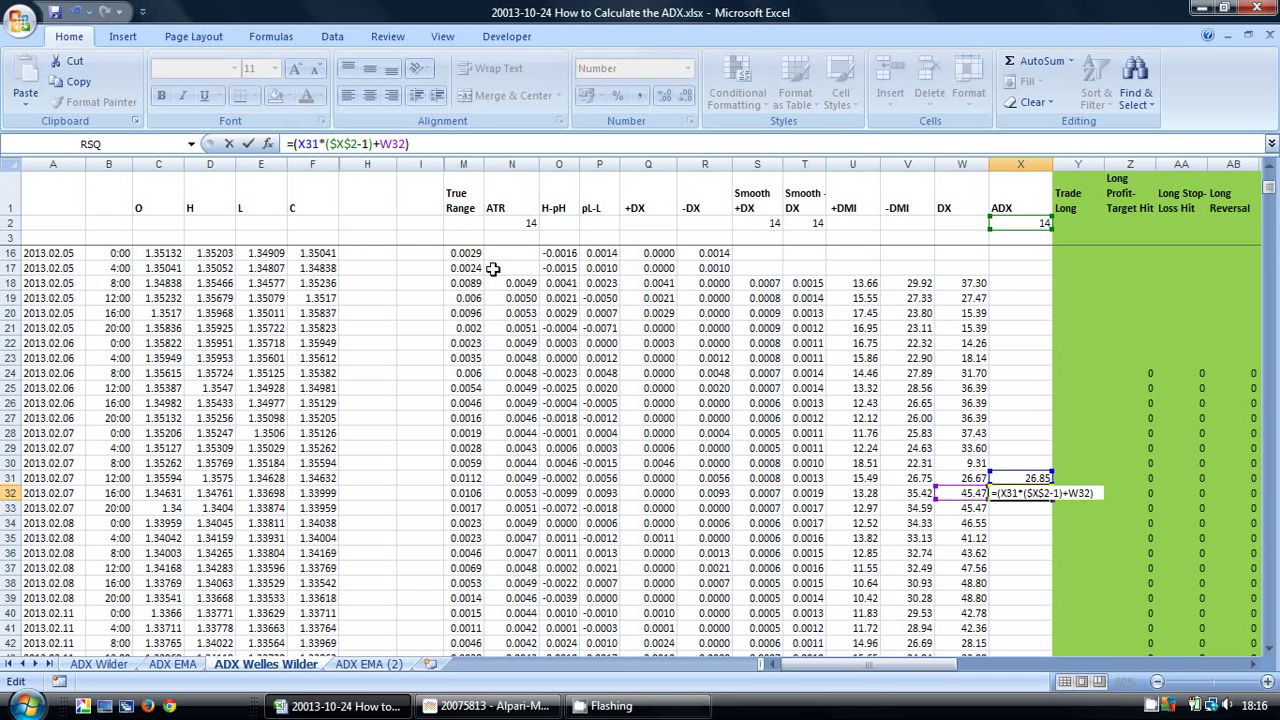
{"action": "type", "text": "/"}
{"action": "left_click", "coordinate": [1010, 226]}
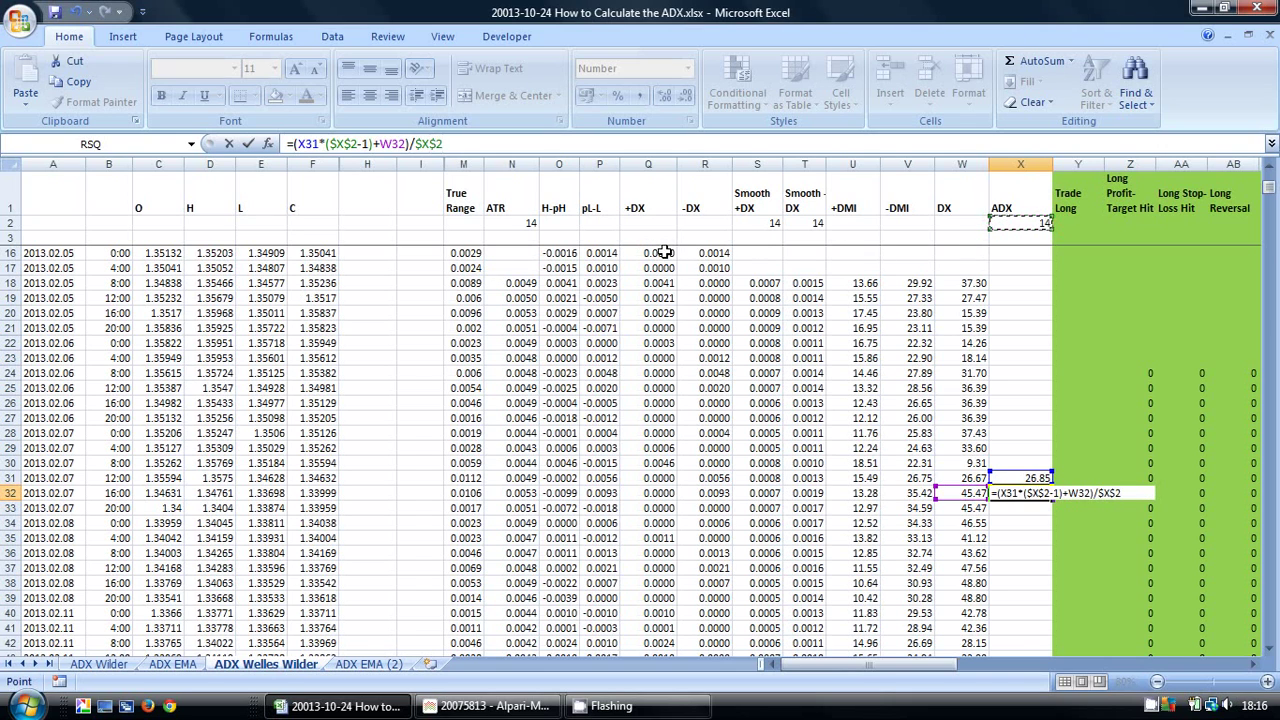
{"action": "key", "text": "Return"}
Fill the smoothed ADX formula from X32 down the rest of the ADX column.
{"action": "left_click", "coordinate": [1043, 492]}
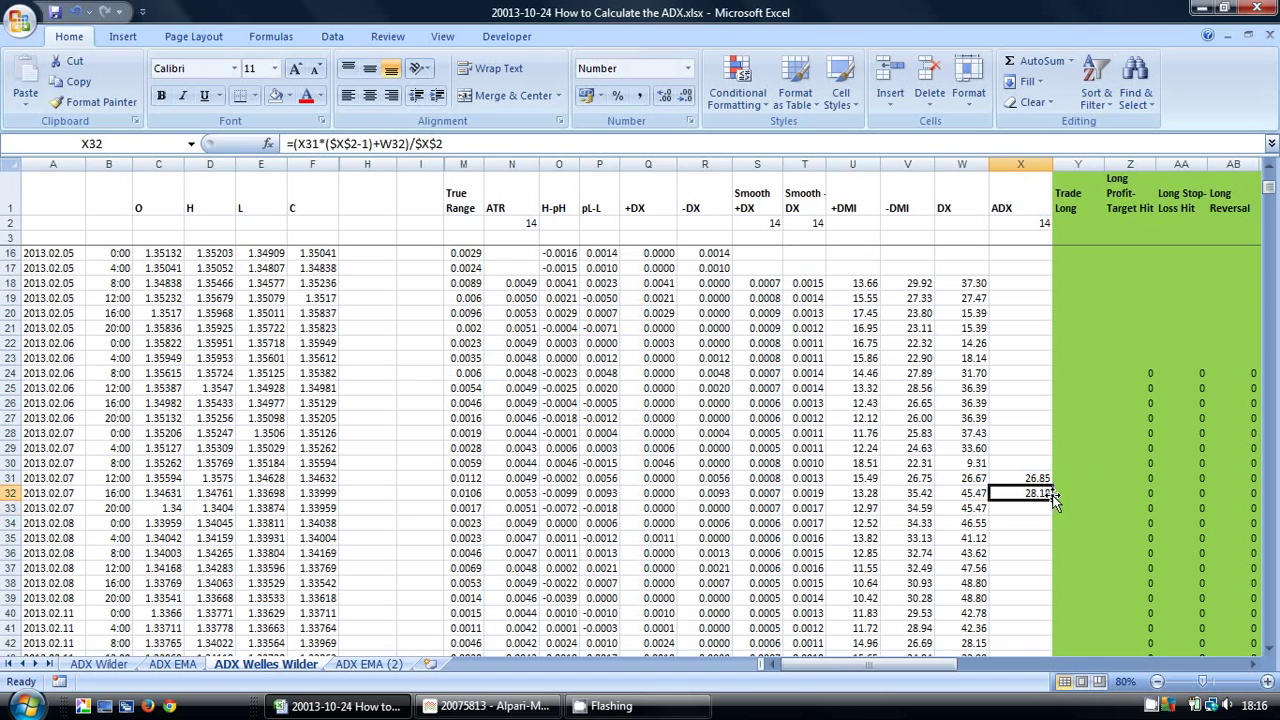
{"action": "double_click", "coordinate": [1051, 500]}
{"action": "left_click", "coordinate": [1012, 417]}
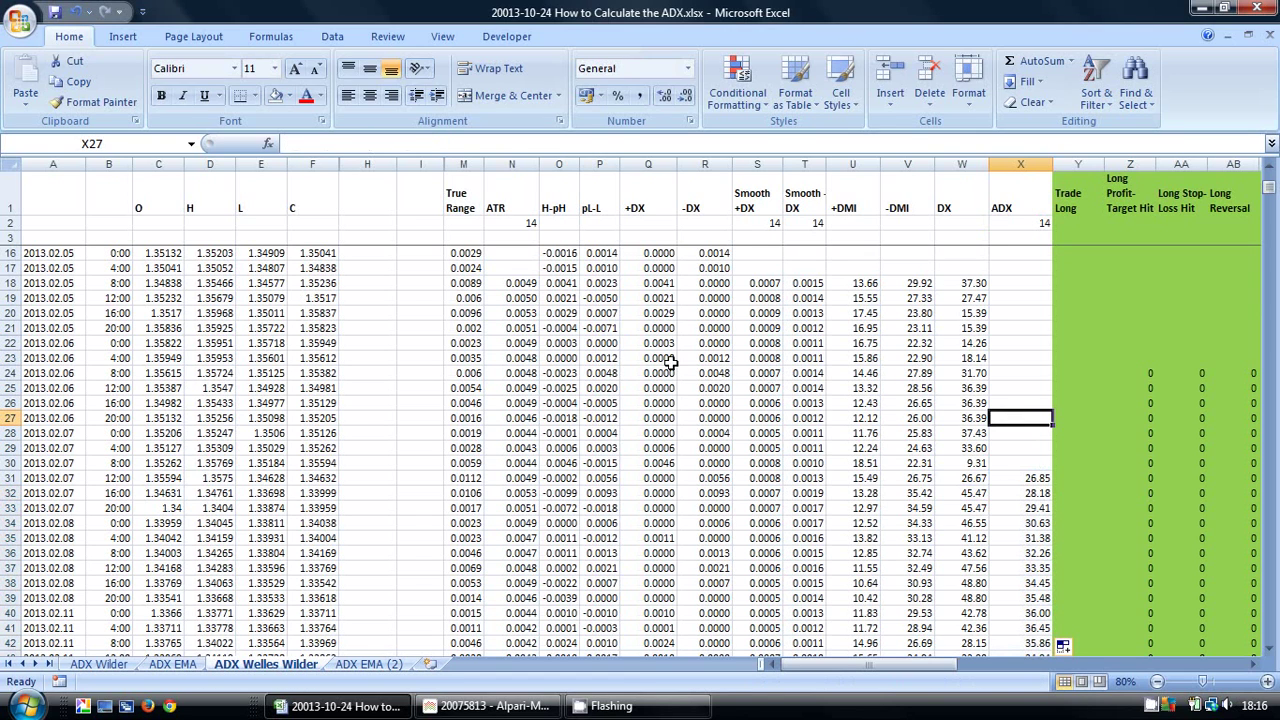